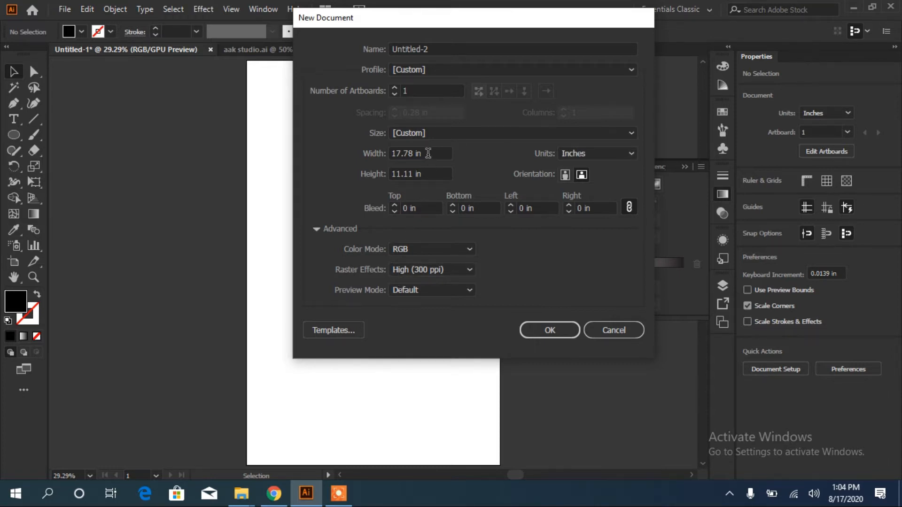
Create a new document with a width of 3.5 in and a height of 2 in
drag(427, 153, 388, 161)
text(3)
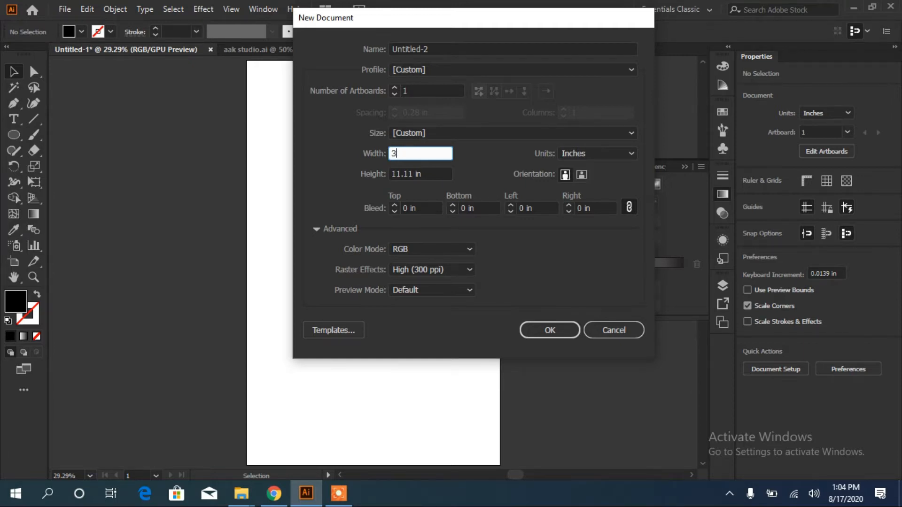
text(.5)
drag(427, 176, 386, 177)
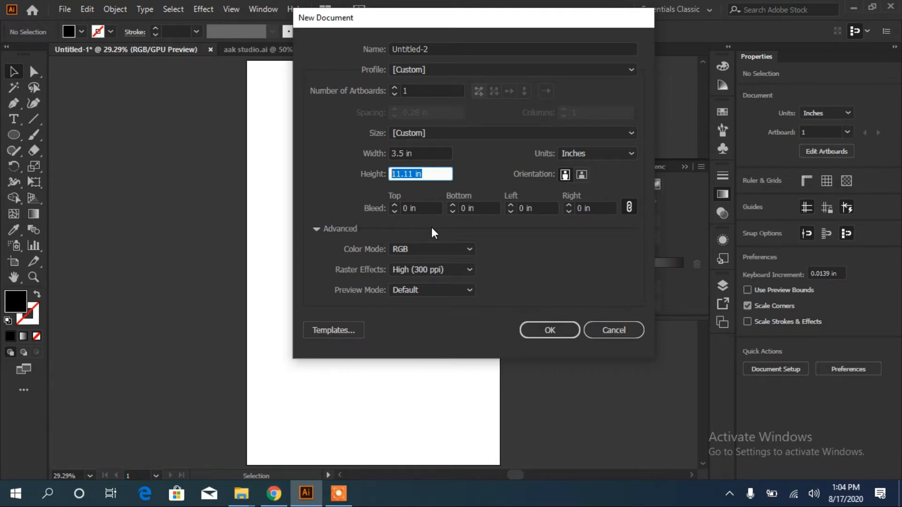
text(2)
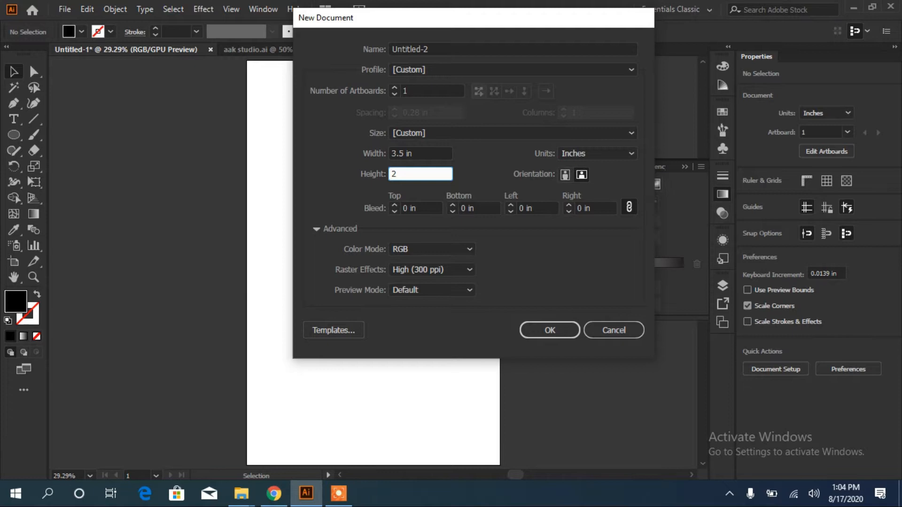
click(551, 331)
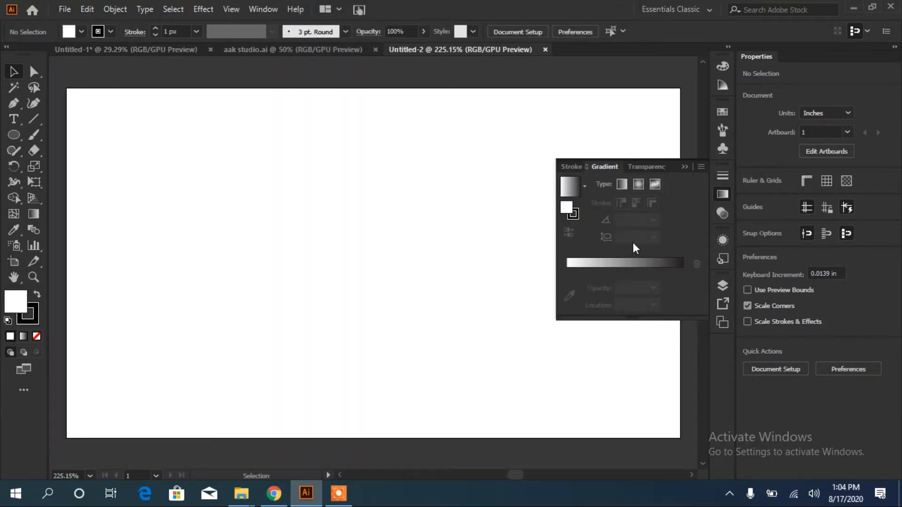
click(683, 169)
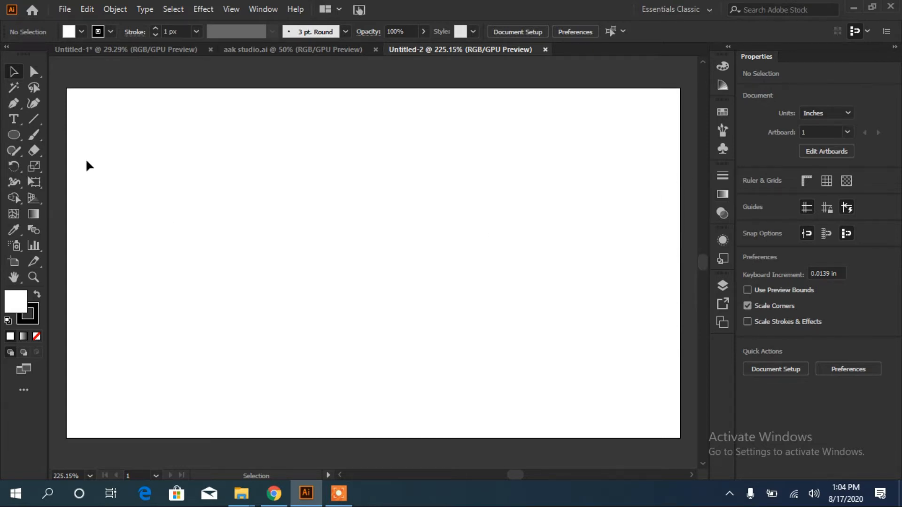
Draw a 3.5 by 2 in rectangle covering the whole artboard and slightly round all its corners
click(15, 136)
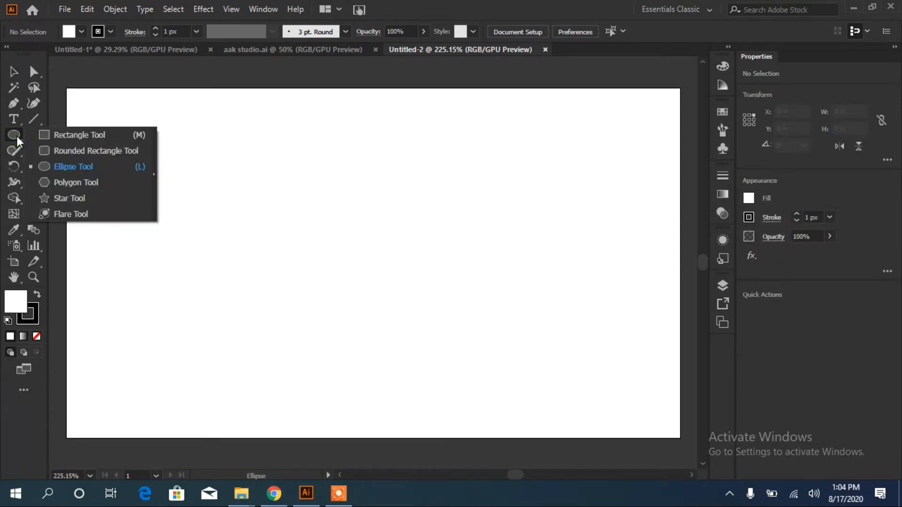
click(52, 137)
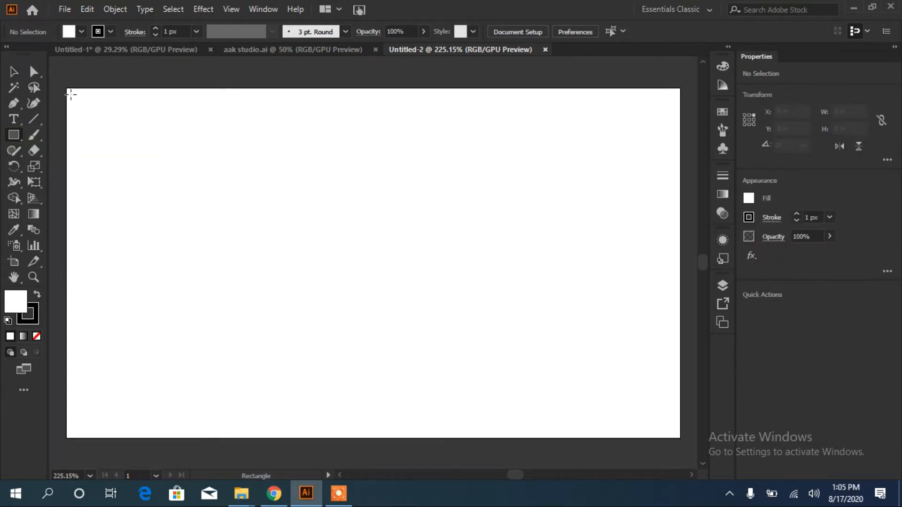
drag(66, 89, 680, 438)
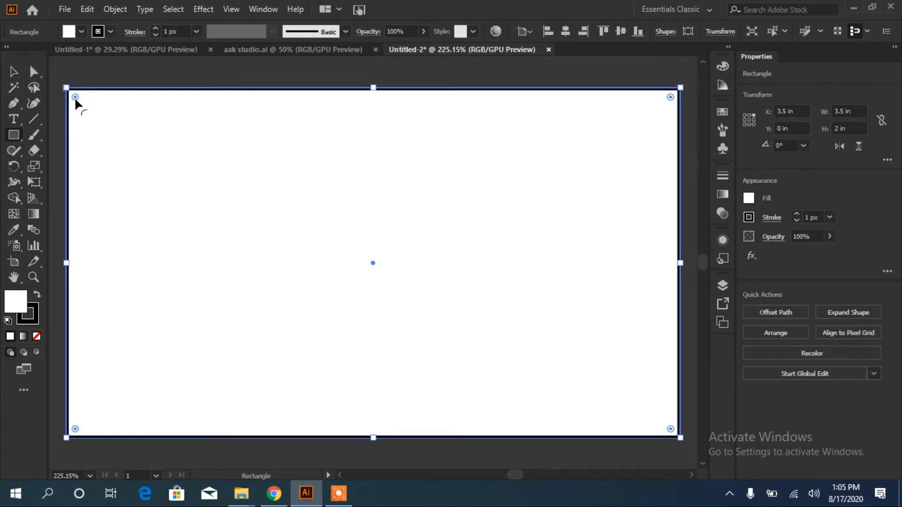
drag(74, 95, 87, 102)
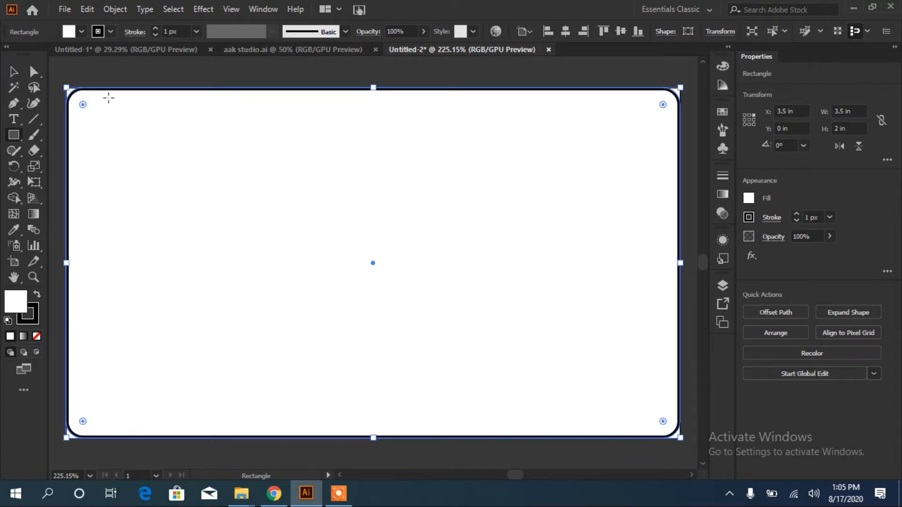
Fill the rounded background rectangle with a very light grey swatch
click(80, 31)
click(101, 92)
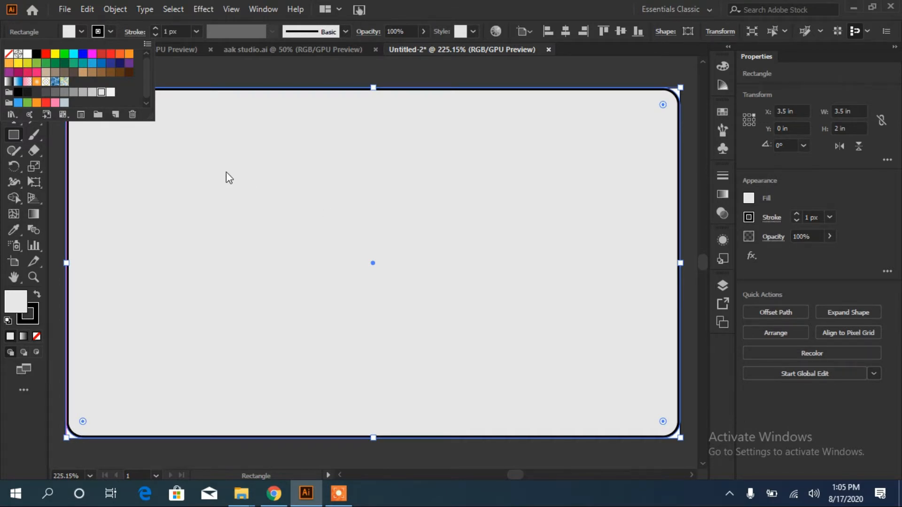
click(282, 181)
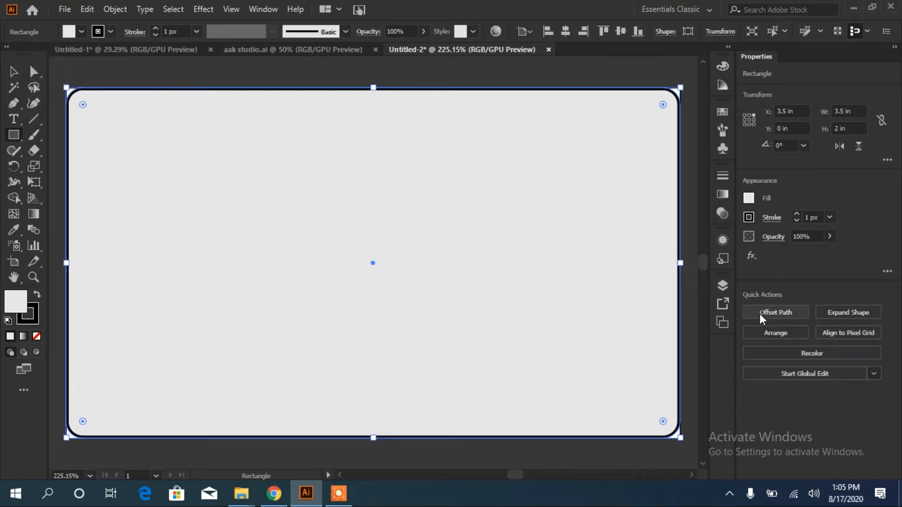
Lock the background rectangle inside Layer 1
click(721, 287)
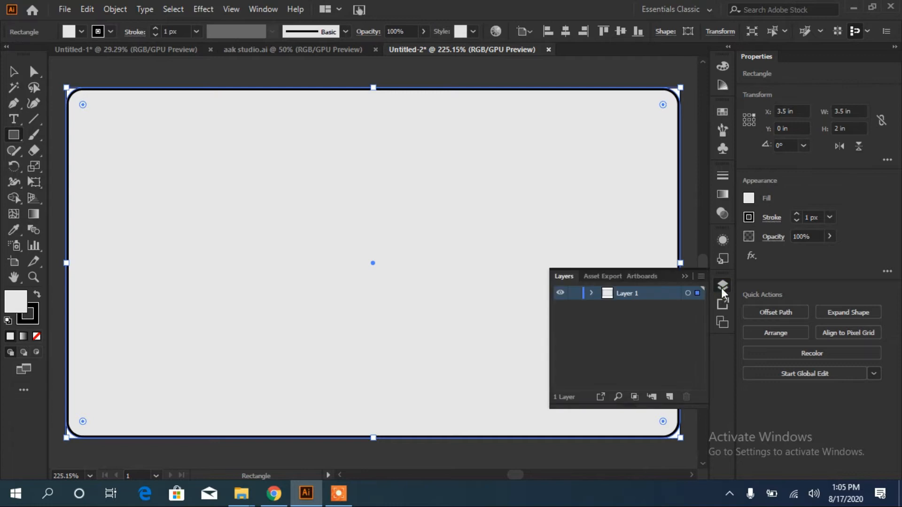
click(591, 293)
click(574, 308)
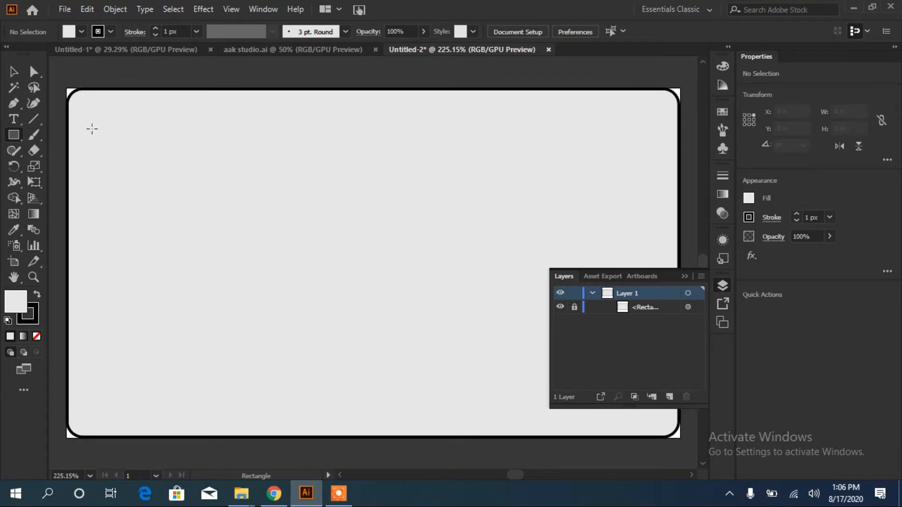
Draw an S-shaped Pen curve about 2 in high from the card's upper edge to its lower edge, in the left part of the card
click(13, 103)
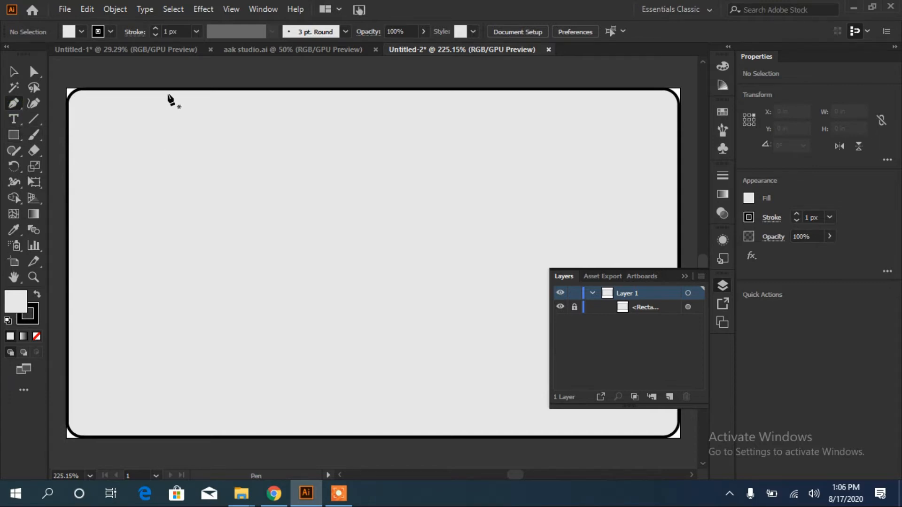
click(196, 88)
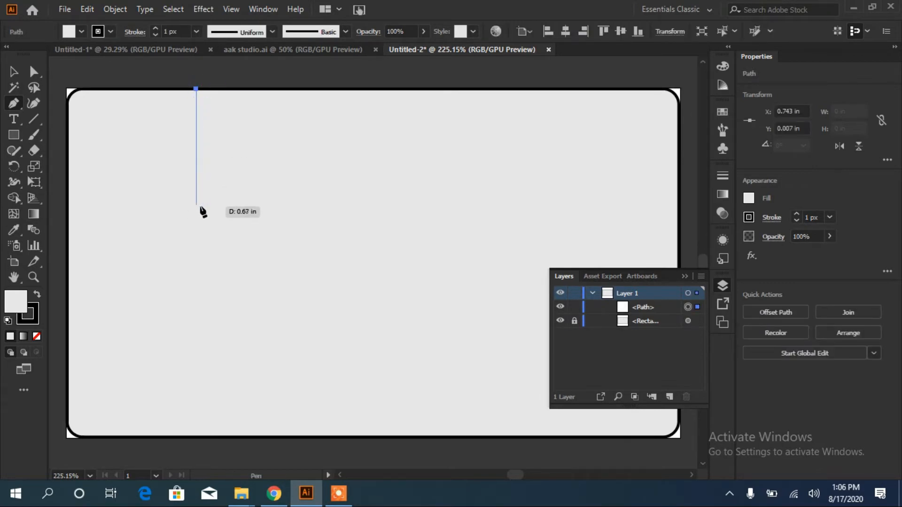
click(193, 253)
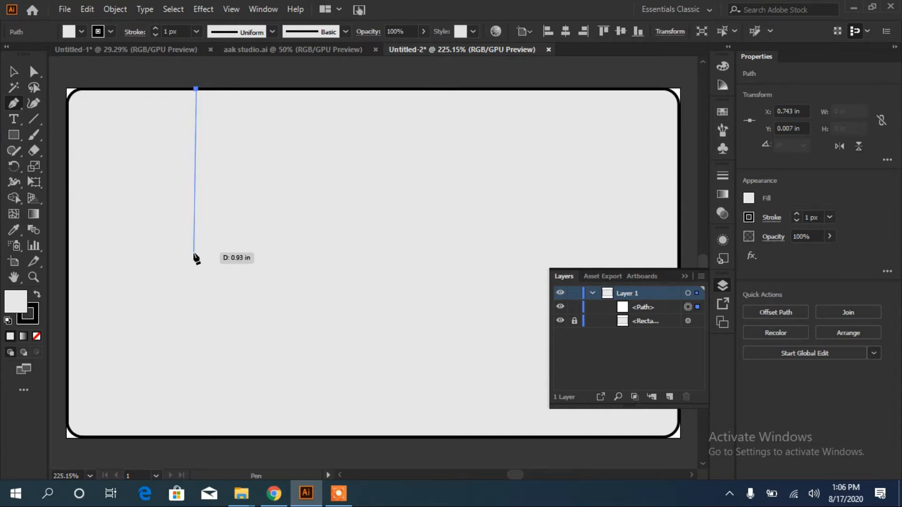
drag(194, 253, 253, 310)
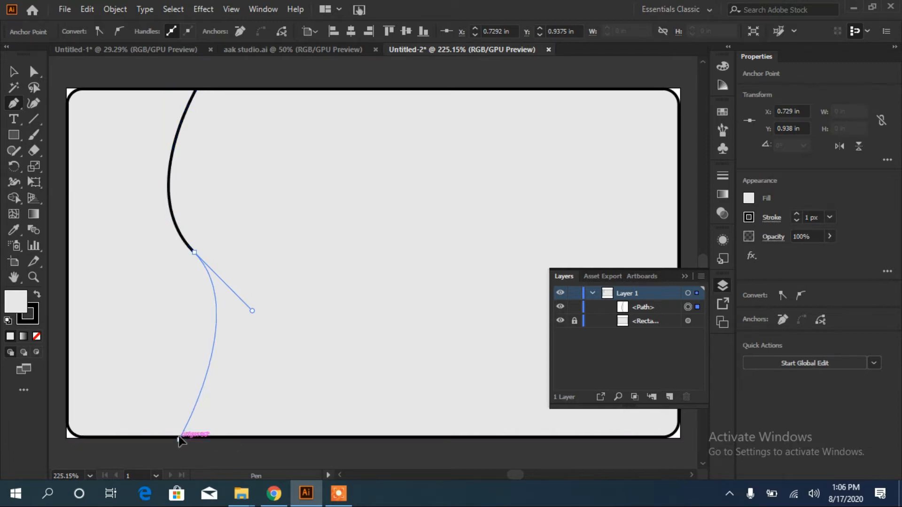
click(179, 438)
drag(181, 442, 132, 360)
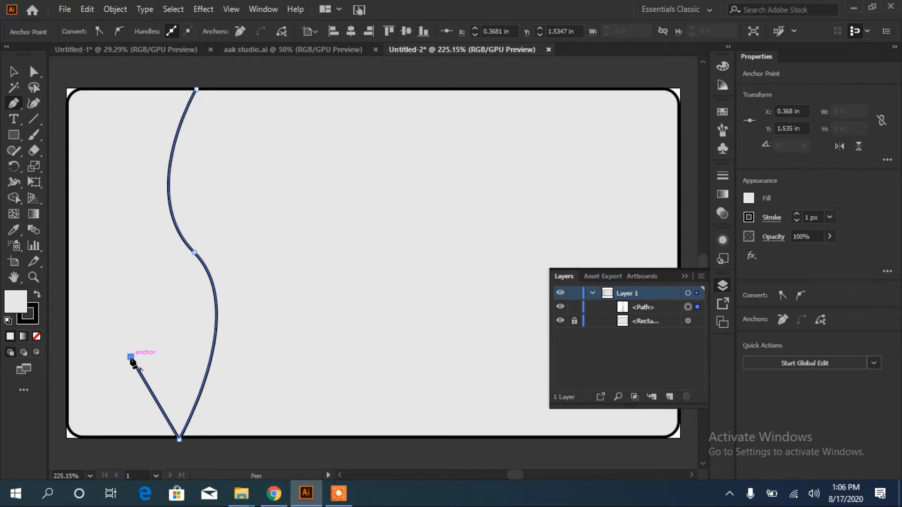
key(Escape)
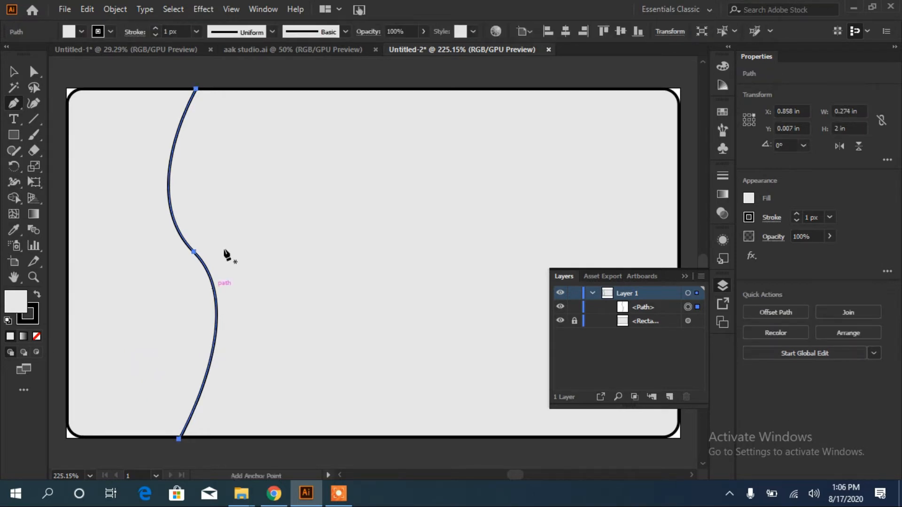
Rotate the S-shaped curve by about 8° counterclockwise so its lower end swings outward to the right
click(13, 73)
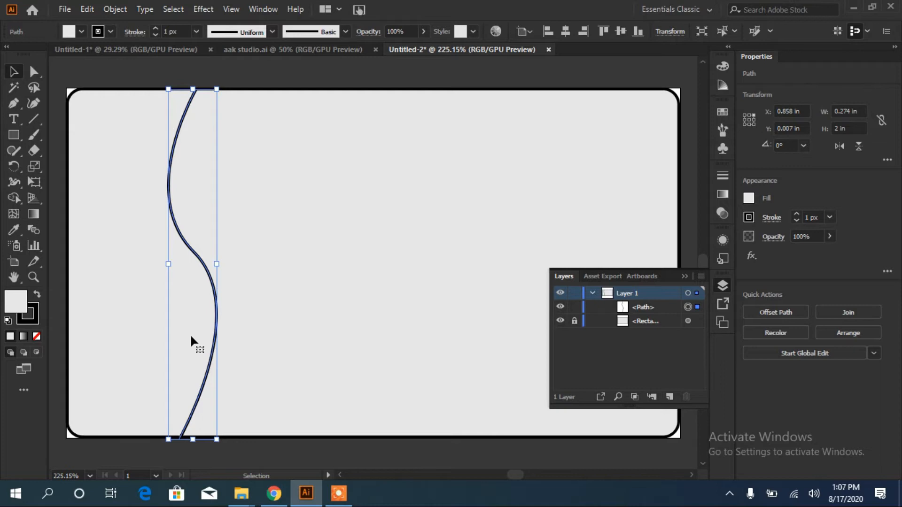
click(32, 75)
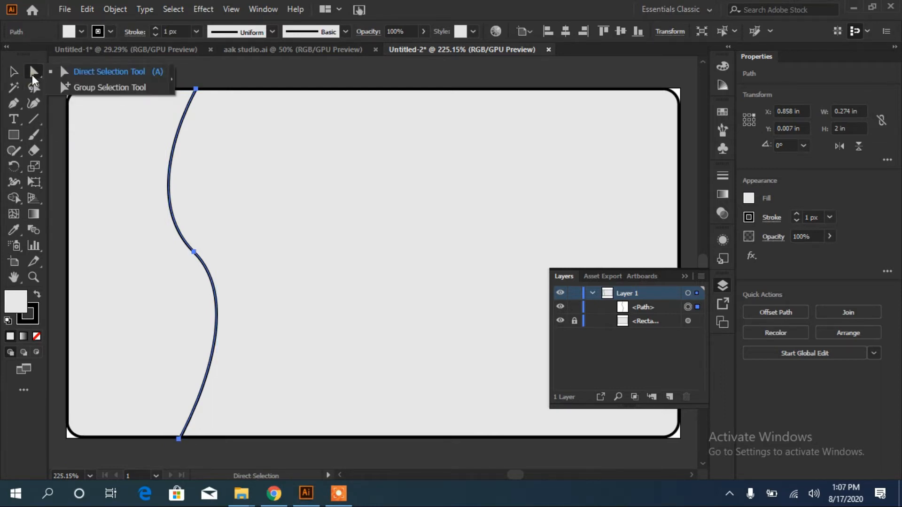
click(13, 73)
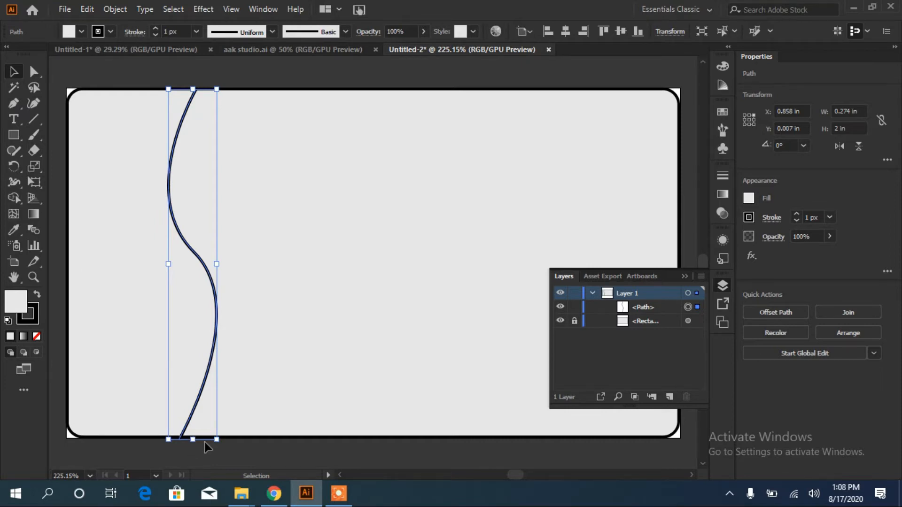
drag(218, 447, 247, 455)
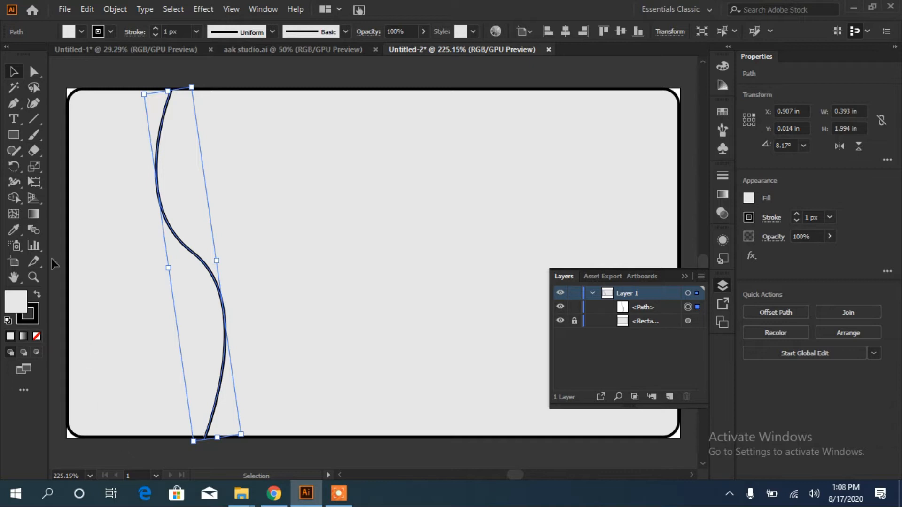
Reshape the S-curve by extending the lower direction handle of its middle anchor point down and to the right
click(34, 75)
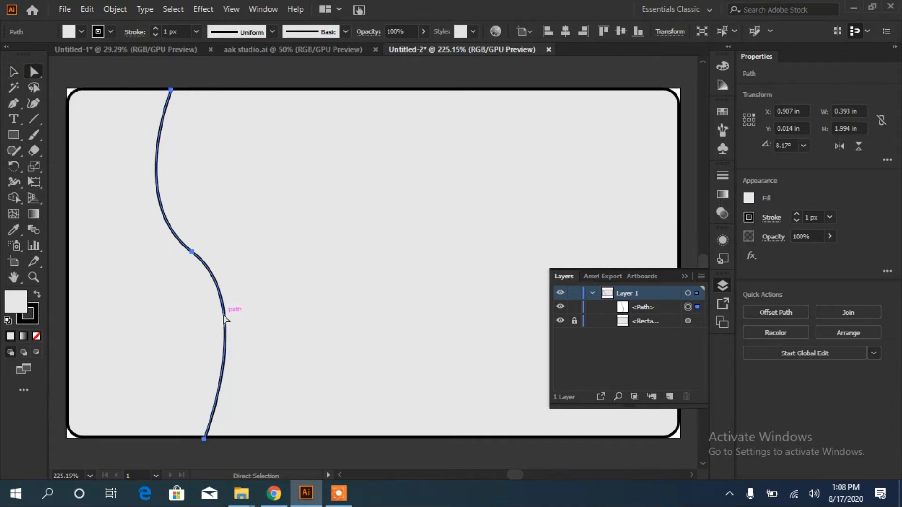
click(194, 250)
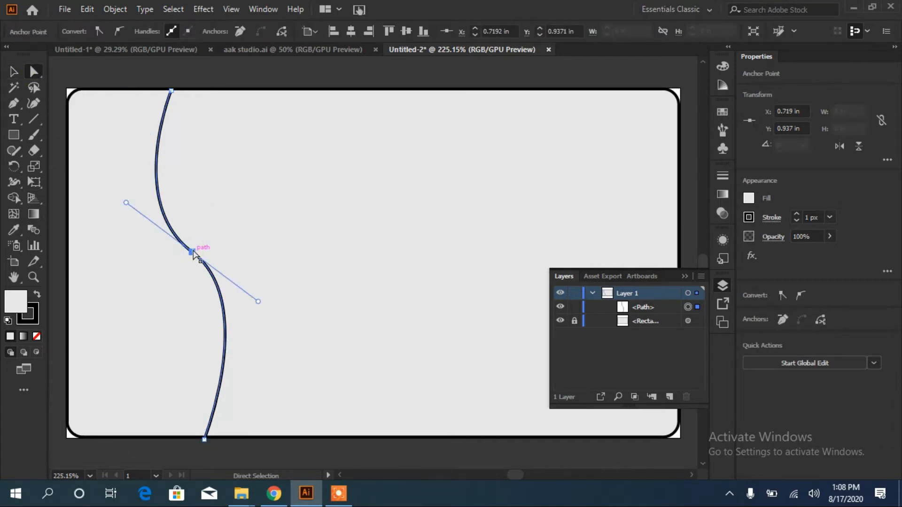
drag(259, 302, 279, 335)
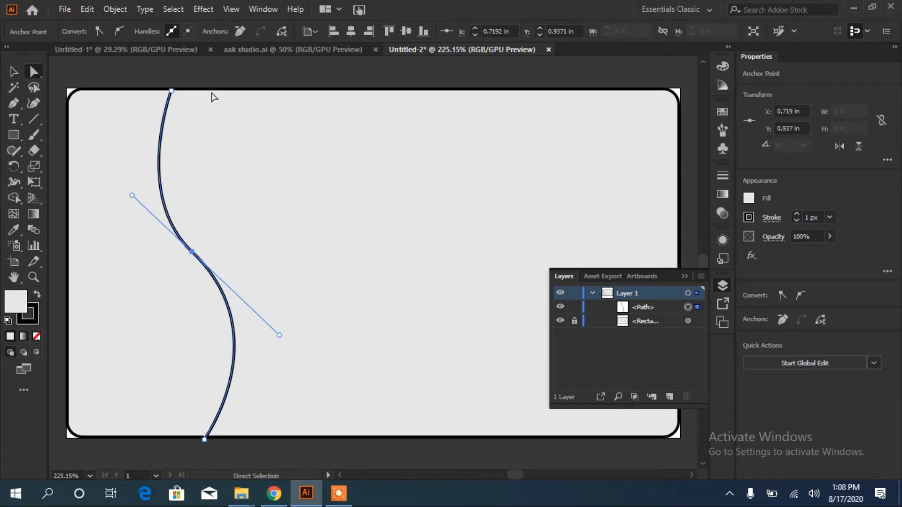
Draw a second Pen curve about 0.98 in wide across the first, bulging left and ending farther right on the card's lower edge
click(12, 106)
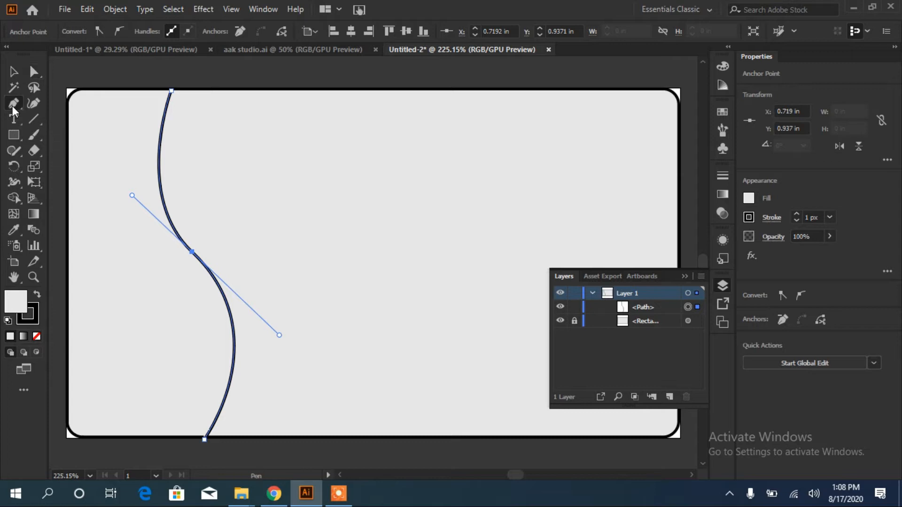
click(210, 92)
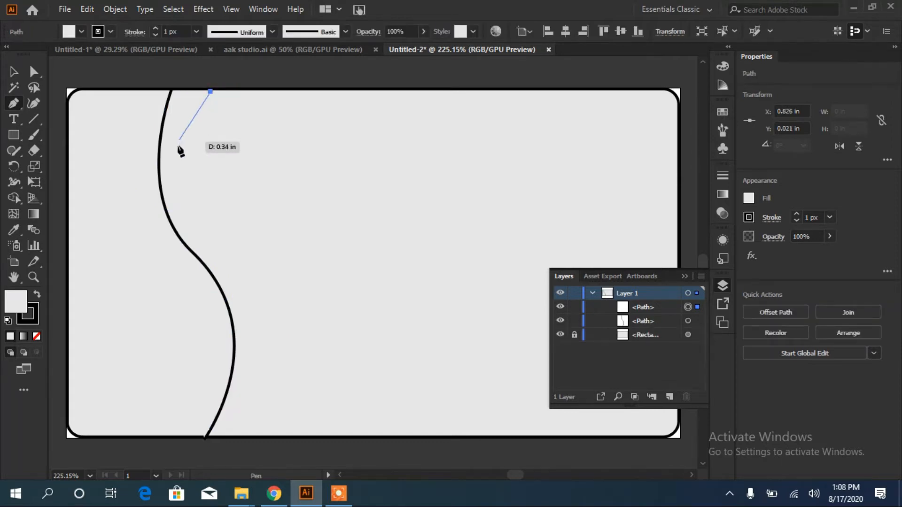
drag(155, 248, 205, 338)
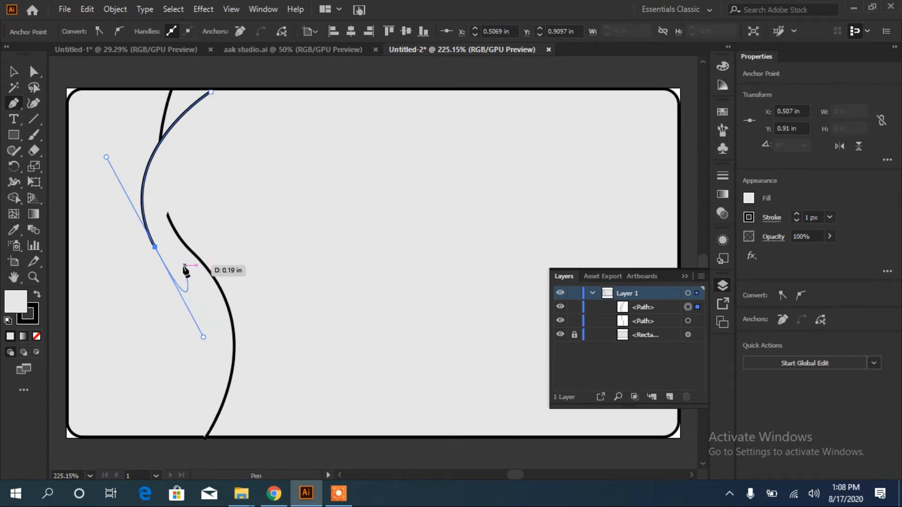
click(155, 247)
drag(154, 245, 315, 442)
drag(314, 435, 320, 469)
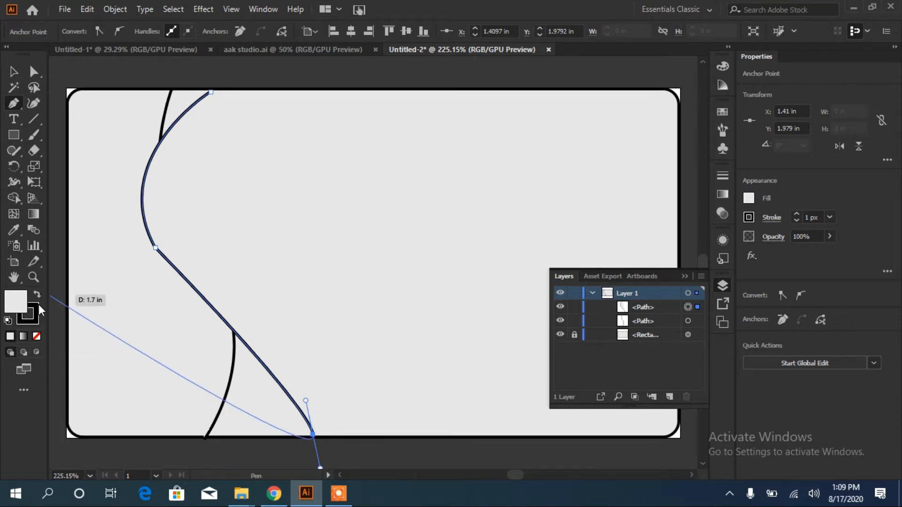
Remove the fill from the second curve and undo the extra anchor point added beyond its lower end
click(36, 337)
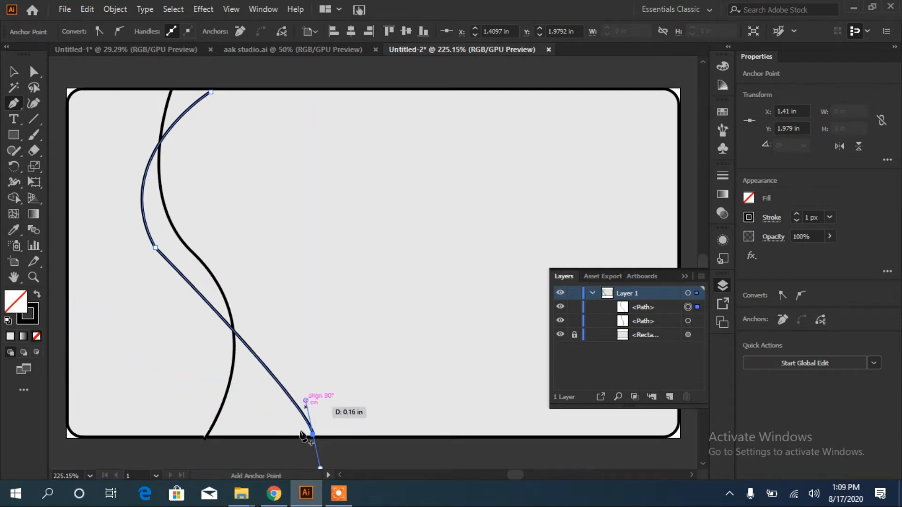
click(357, 396)
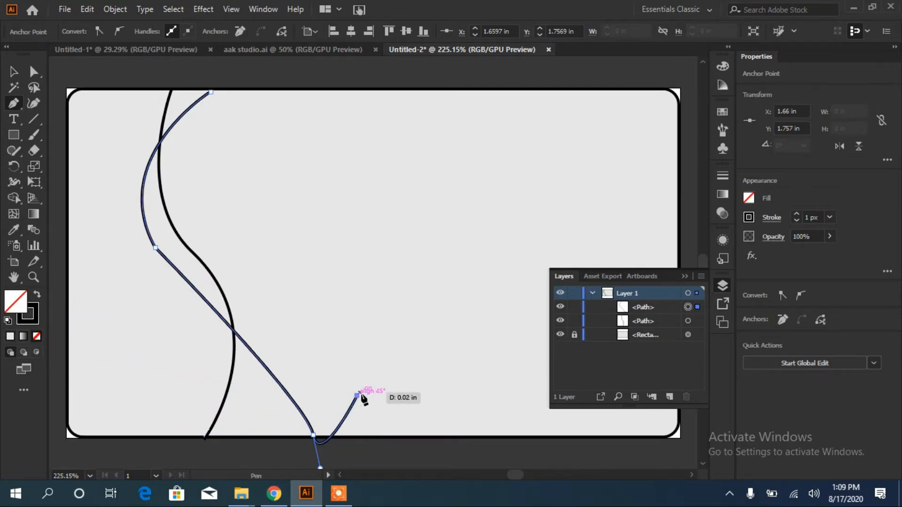
key(ctrl+z)
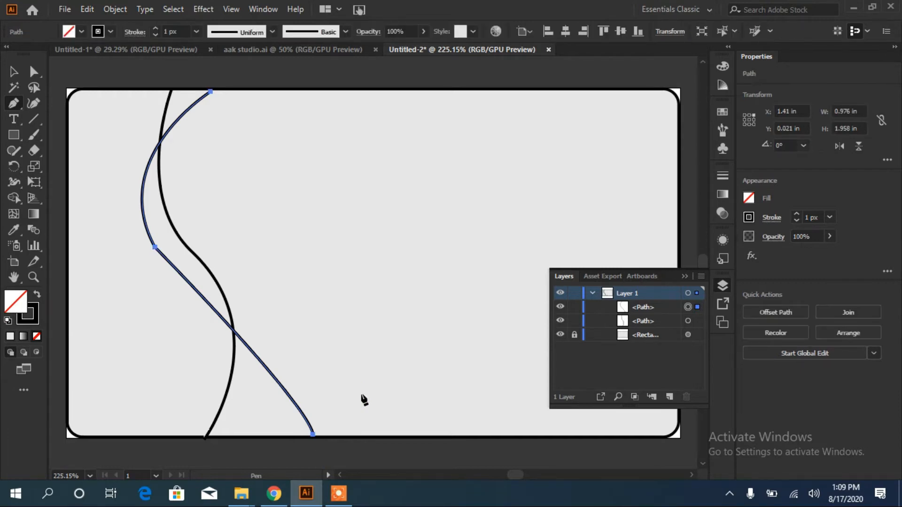
Smooth the second curve by extending its lower endpoint's direction handle upward and rounding its middle anchor point to about 0.49 in
click(34, 71)
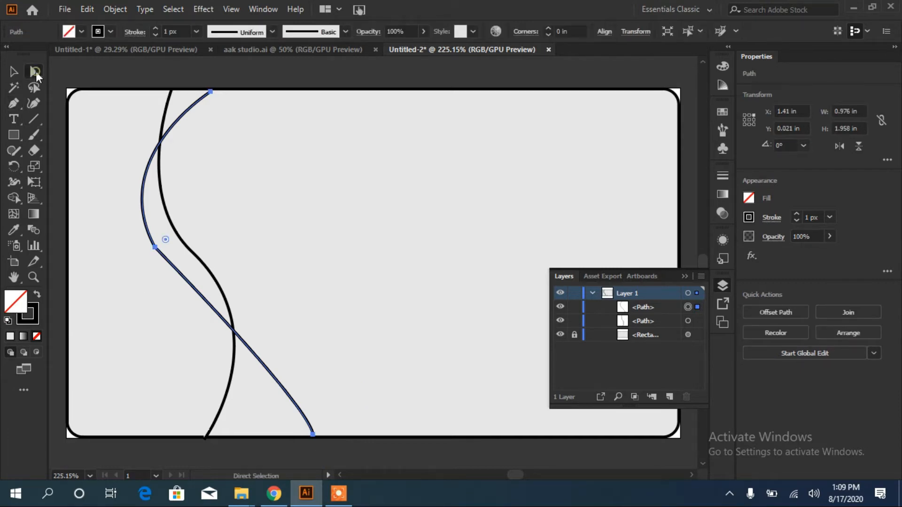
click(313, 436)
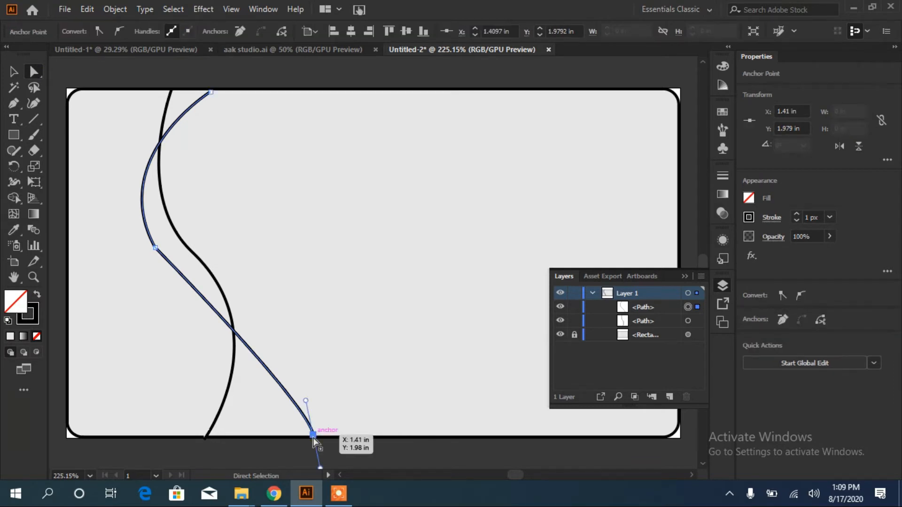
drag(306, 401, 295, 313)
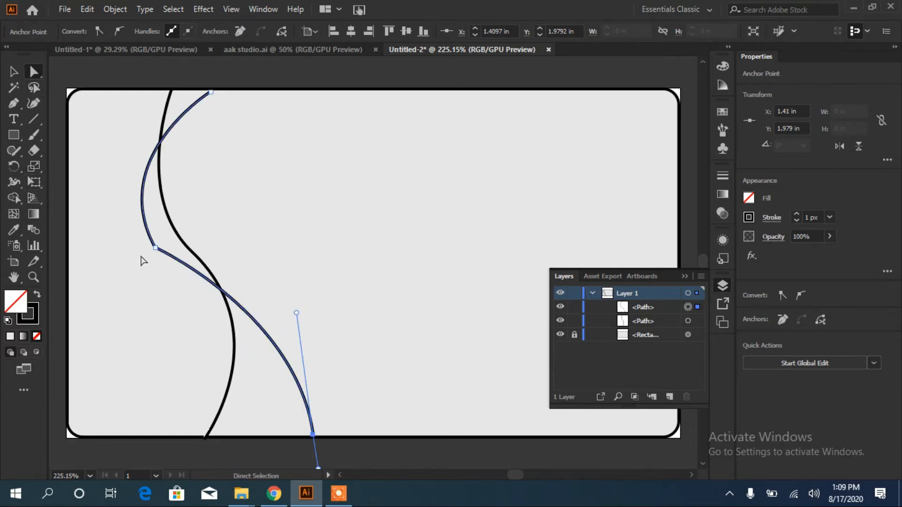
click(156, 247)
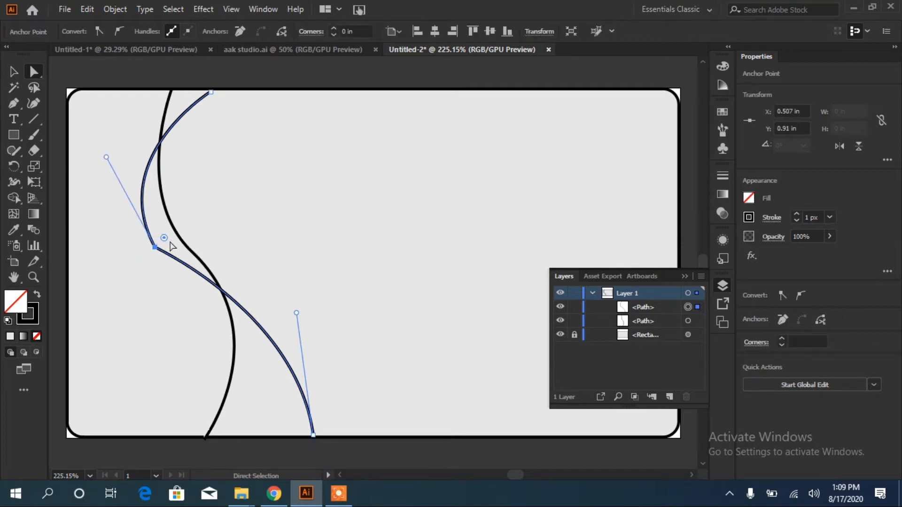
drag(164, 238, 240, 229)
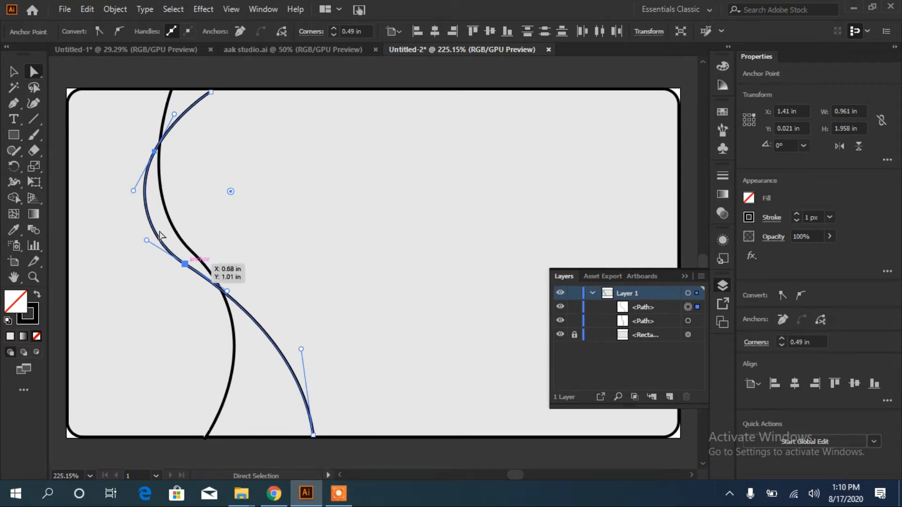
Stretch the second curve to about 2.03 in high so both ends pass the card's upper and lower edges
click(13, 71)
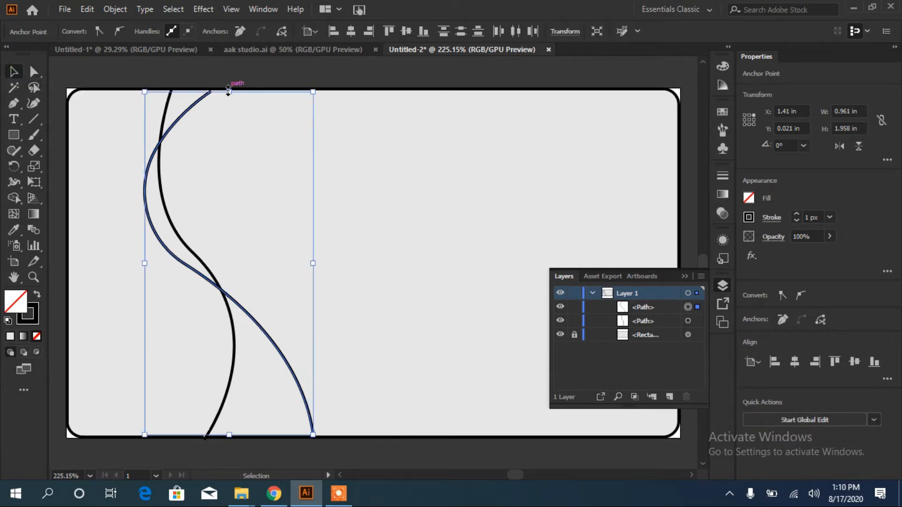
drag(228, 91, 230, 85)
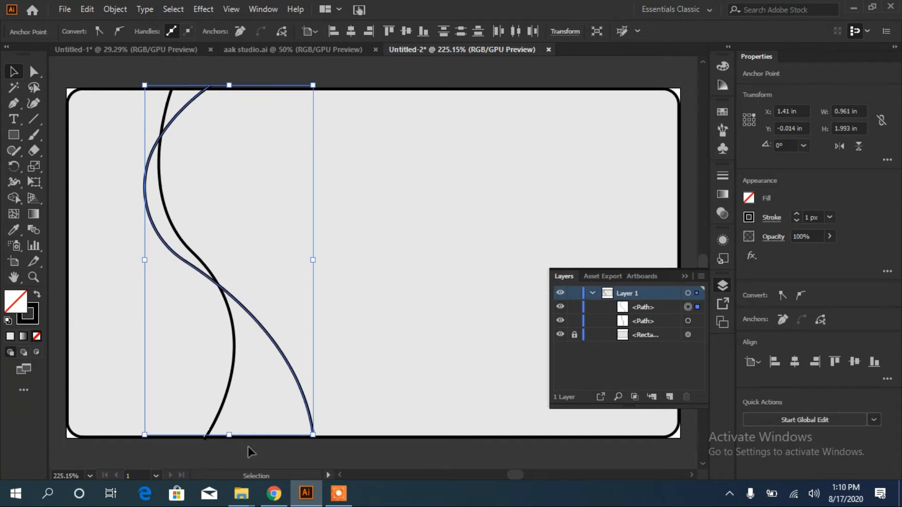
drag(229, 436, 227, 441)
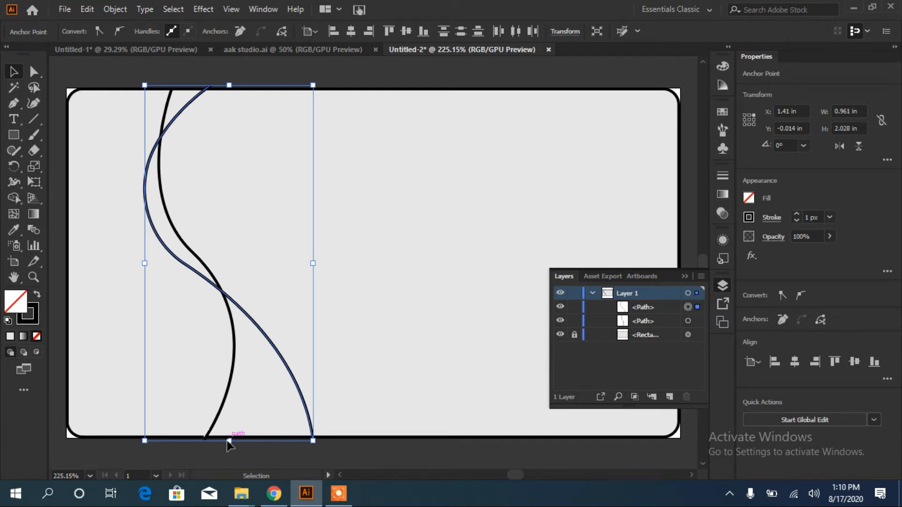
key(a)
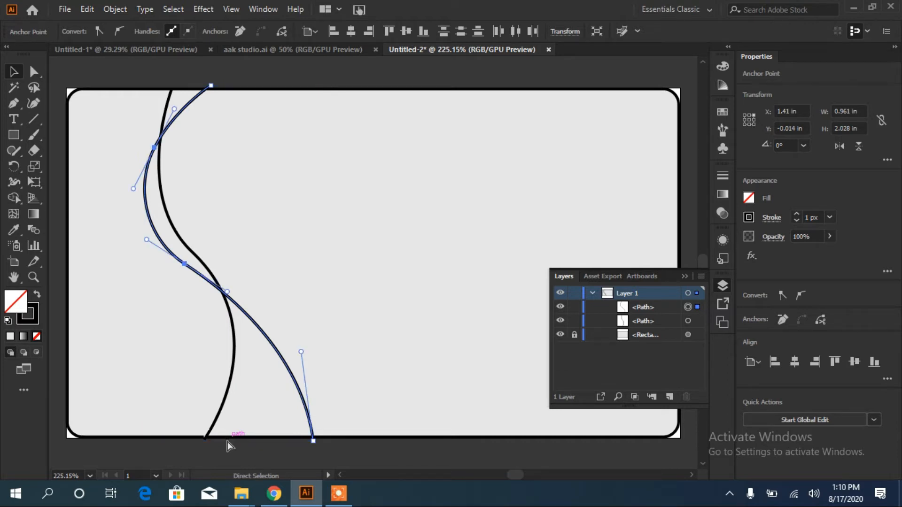
key(ctrl+a)
key(v)
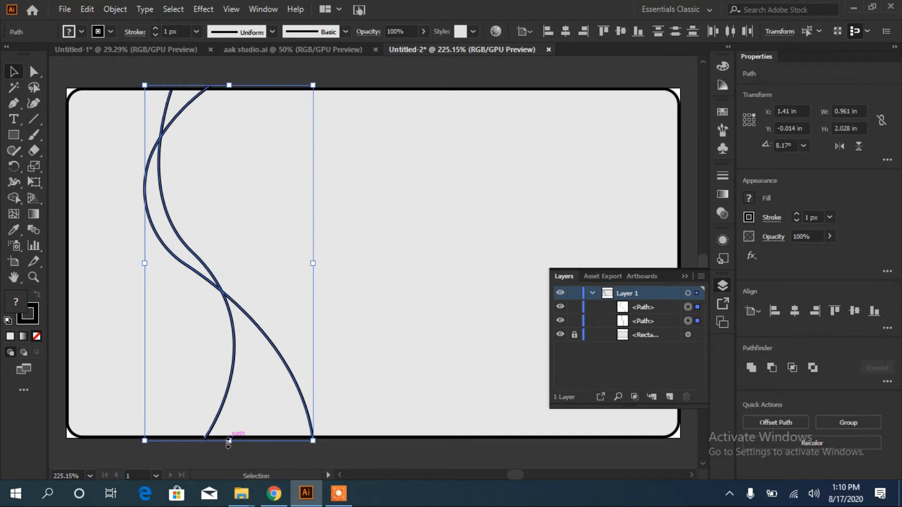
click(15, 199)
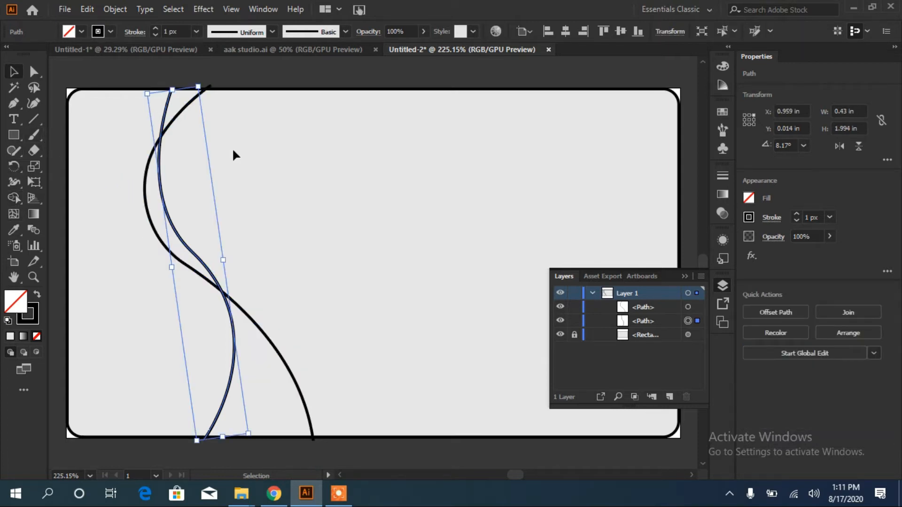
key(a)
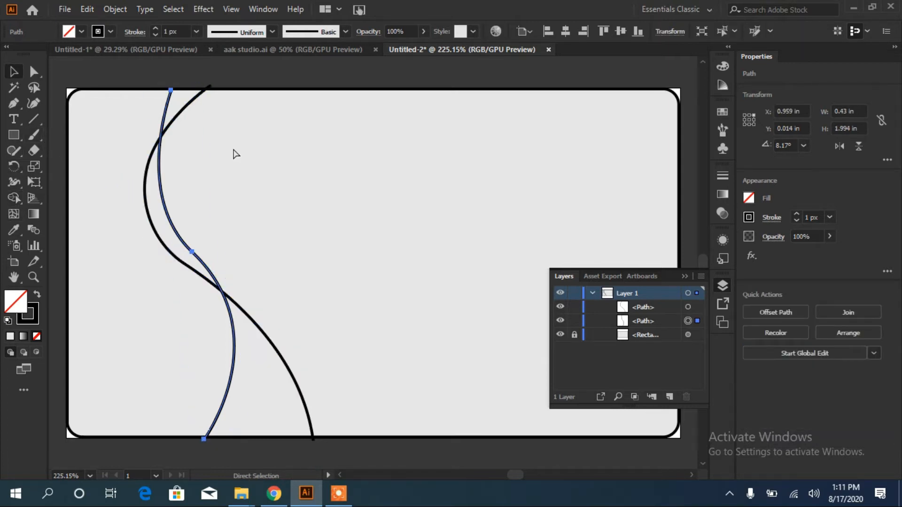
key(ctrl+a)
key(v)
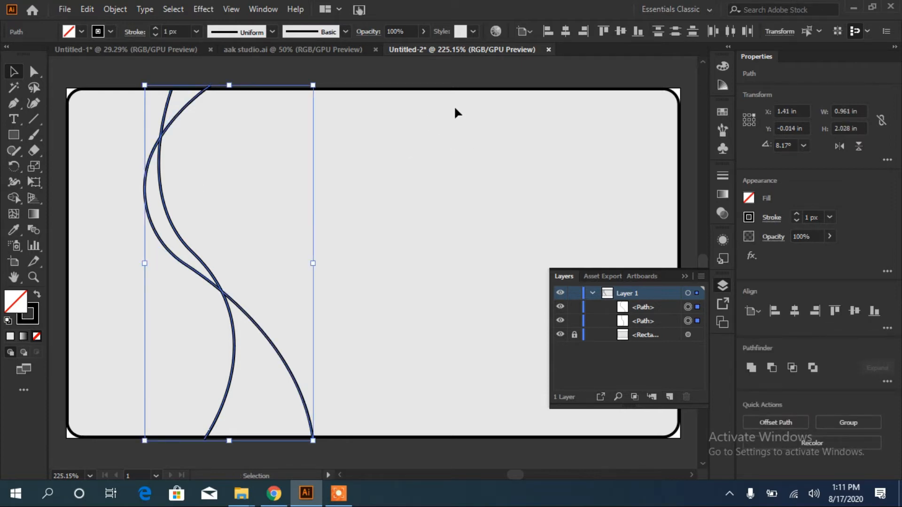
click(109, 76)
key(ctrl+a)
key(v)
Unlock the card's background rectangle and select it together with both curves for the Shape Builder tool
click(575, 336)
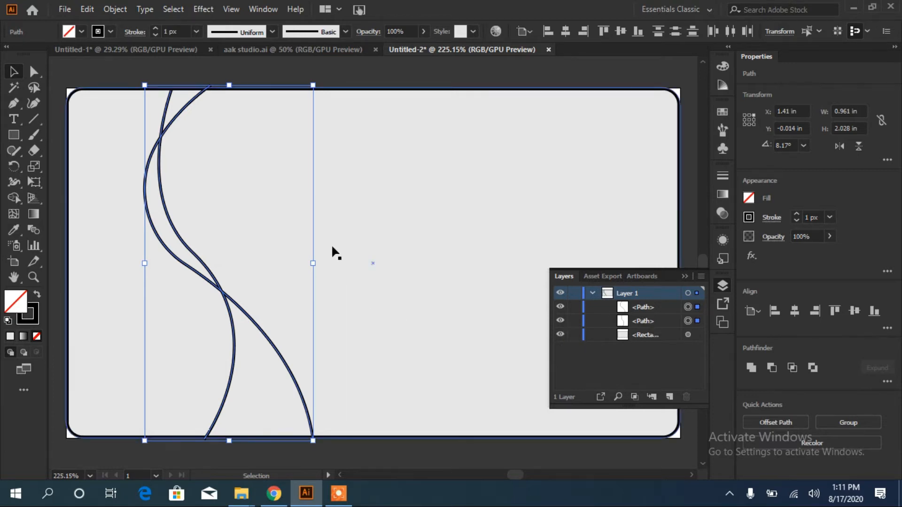
key(ctrl+a)
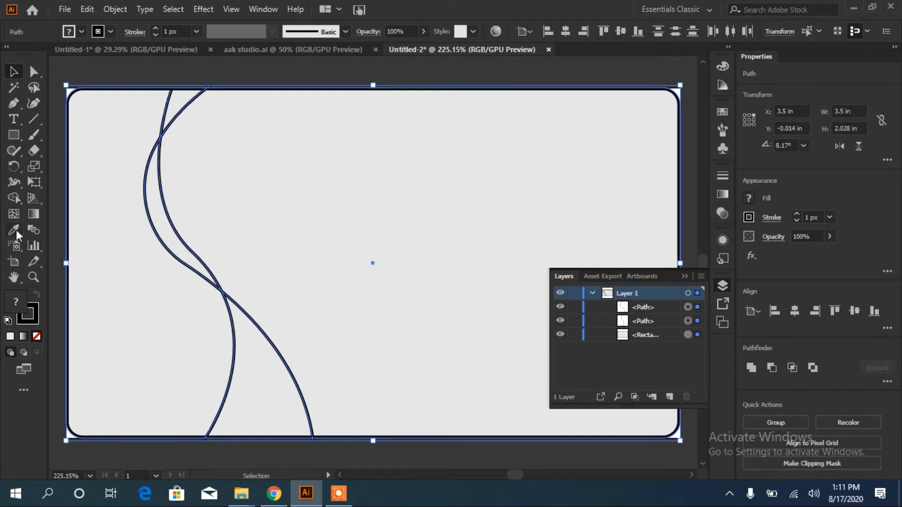
click(12, 199)
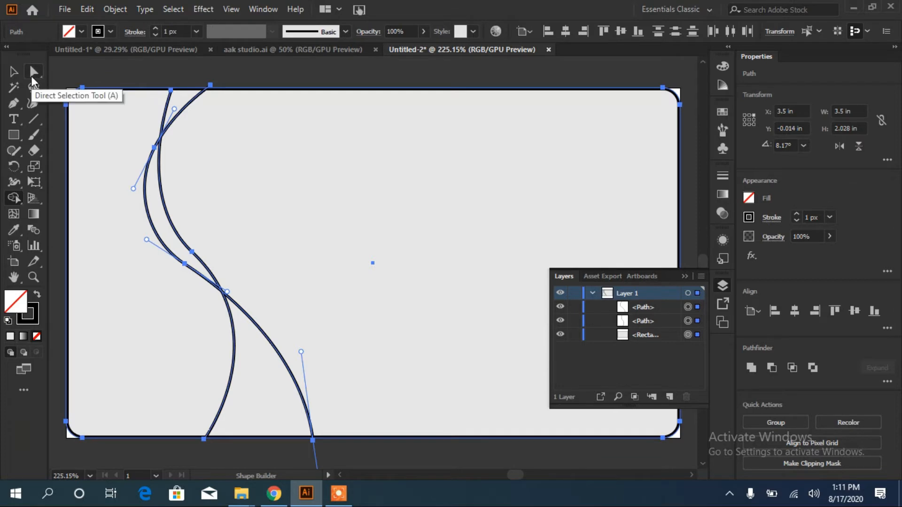
key(v)
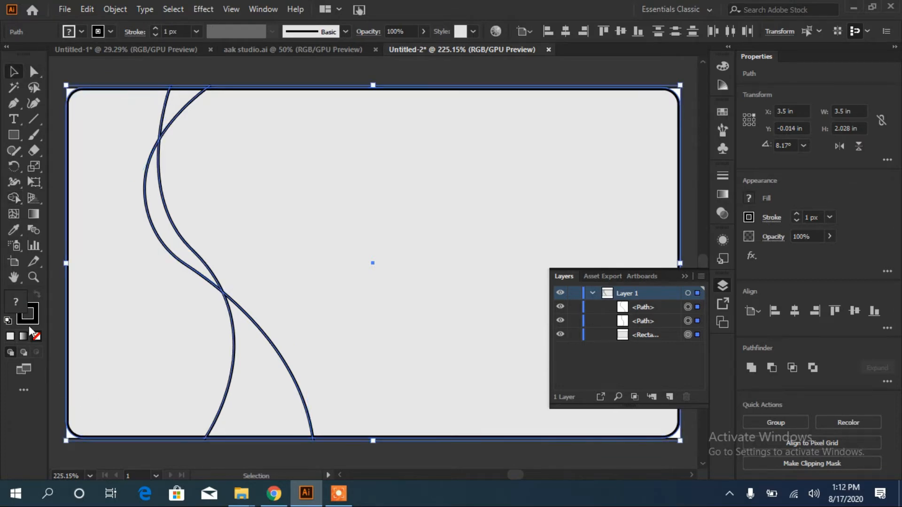
click(14, 197)
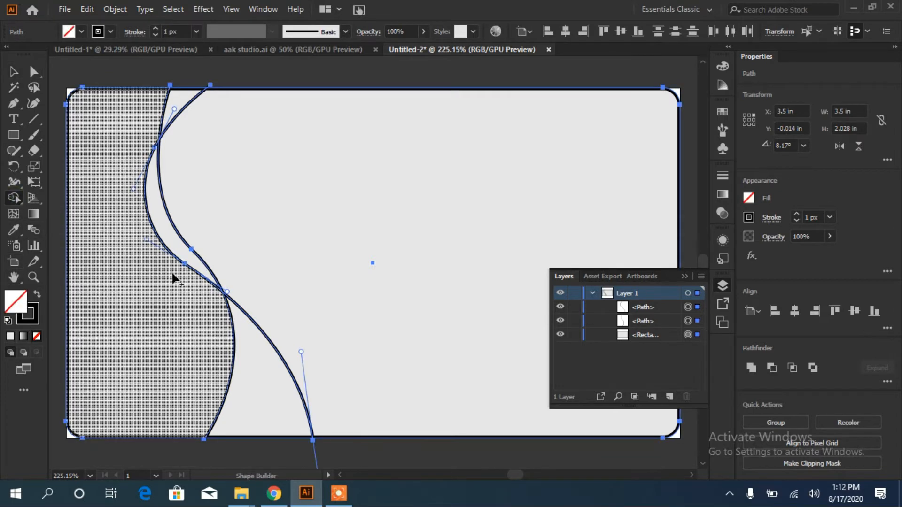
Separate the large region left of the curves with Shape Builder and fill it with blue
click(153, 297)
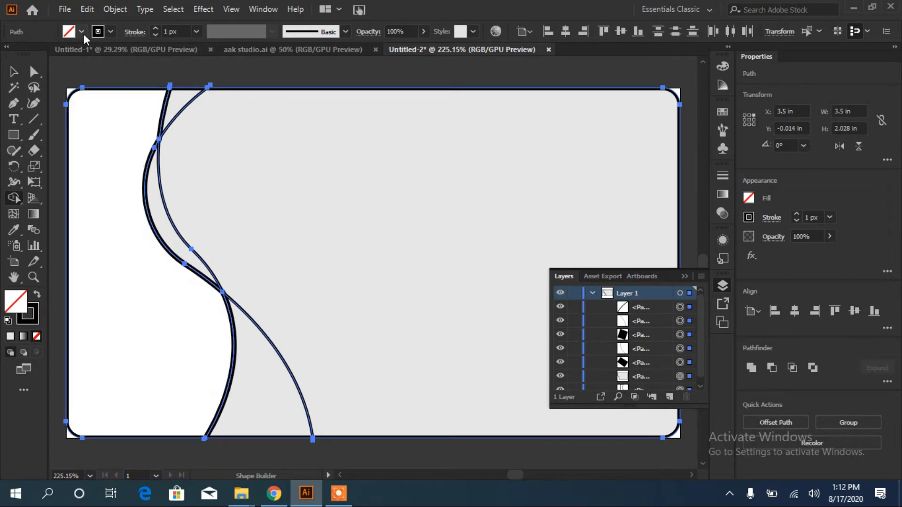
click(81, 33)
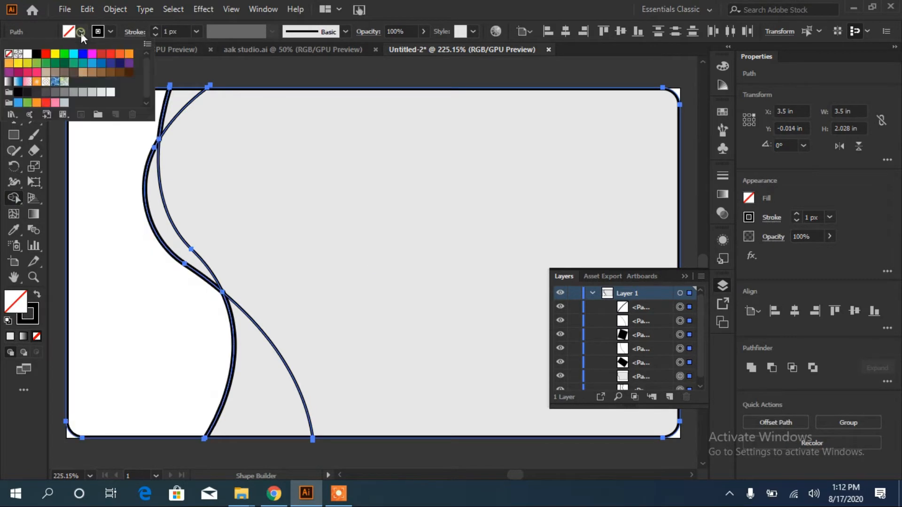
click(101, 63)
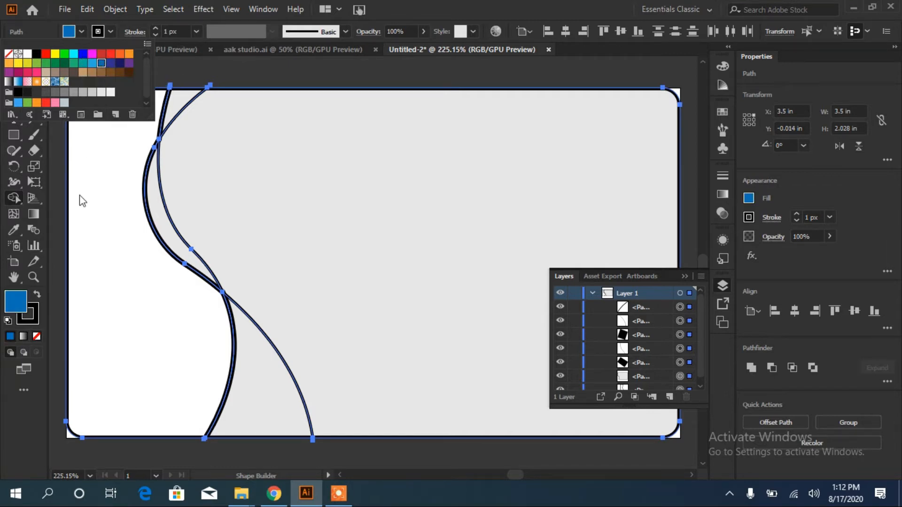
click(104, 312)
click(104, 309)
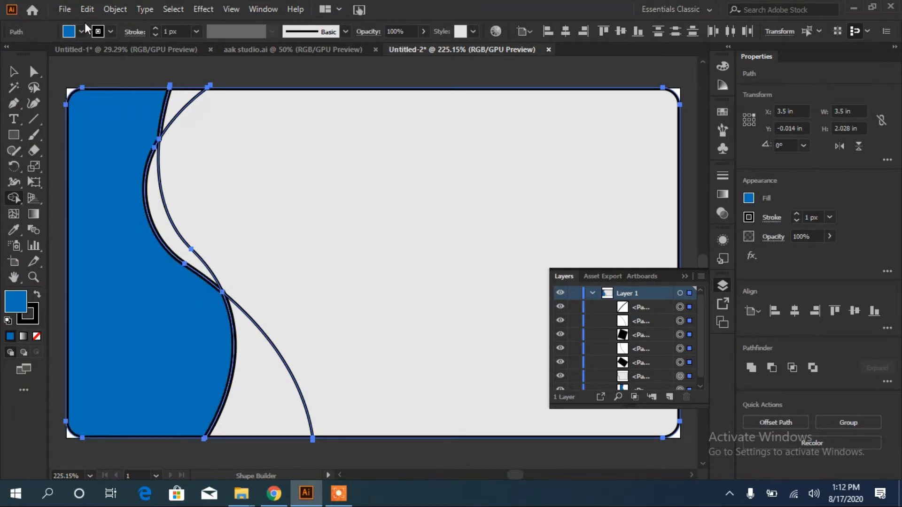
Fill the three narrow regions enclosed between the two curves with the same blue using Shape Builder, and deselect the artwork
click(183, 102)
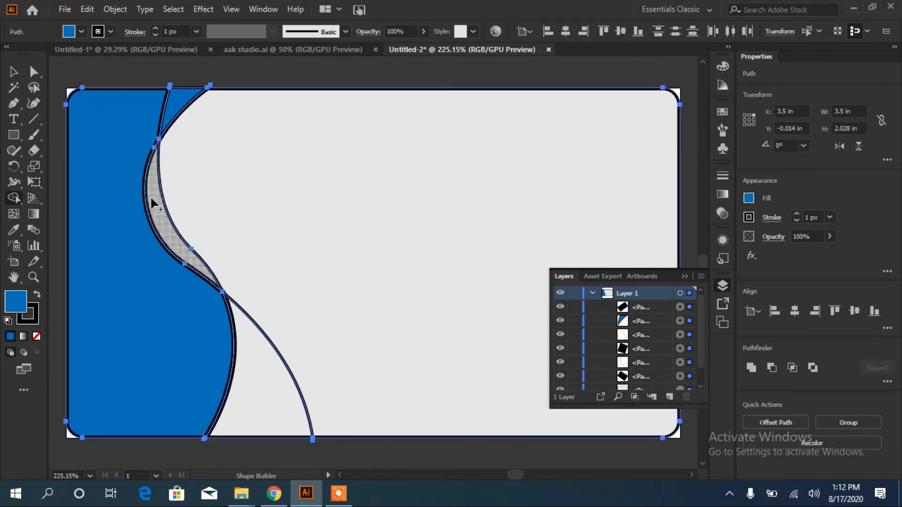
click(151, 198)
click(244, 361)
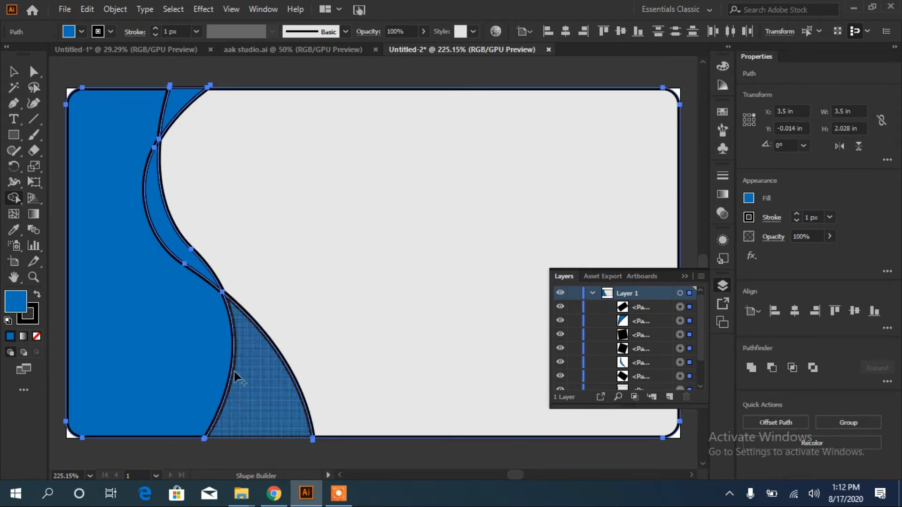
click(75, 153)
click(13, 73)
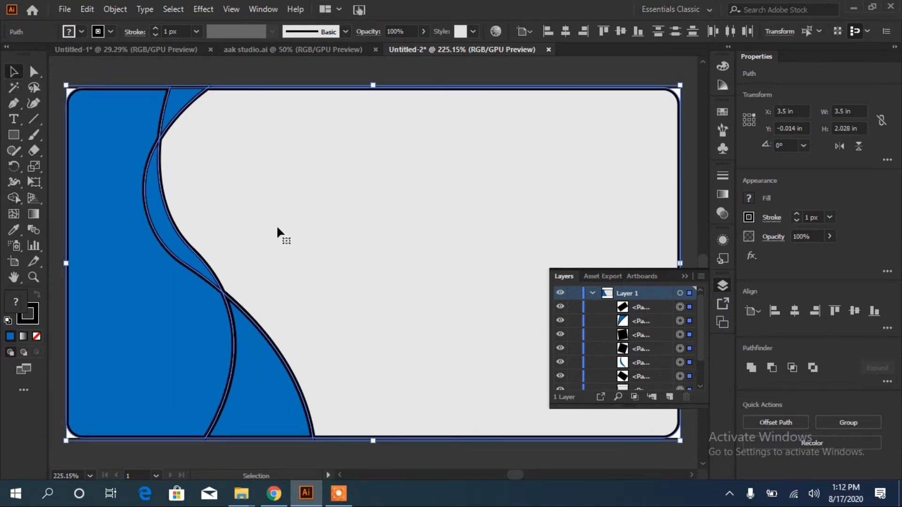
click(370, 213)
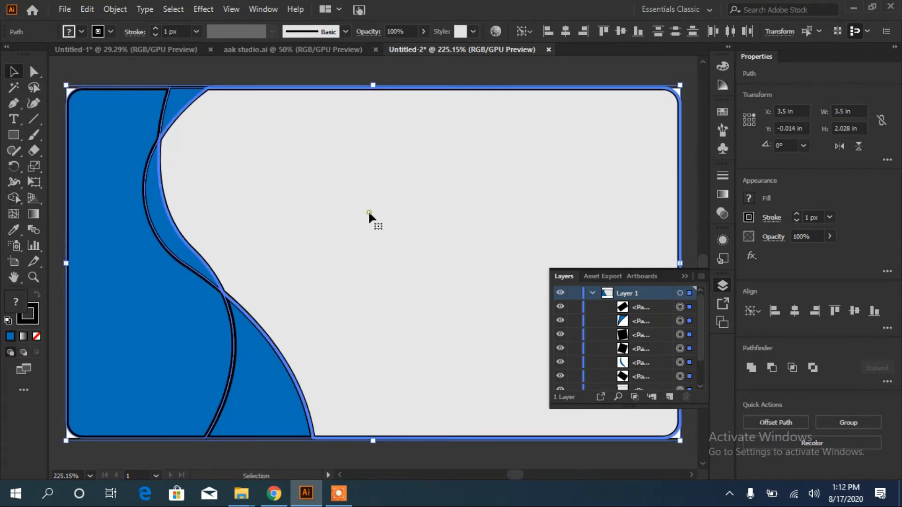
click(350, 239)
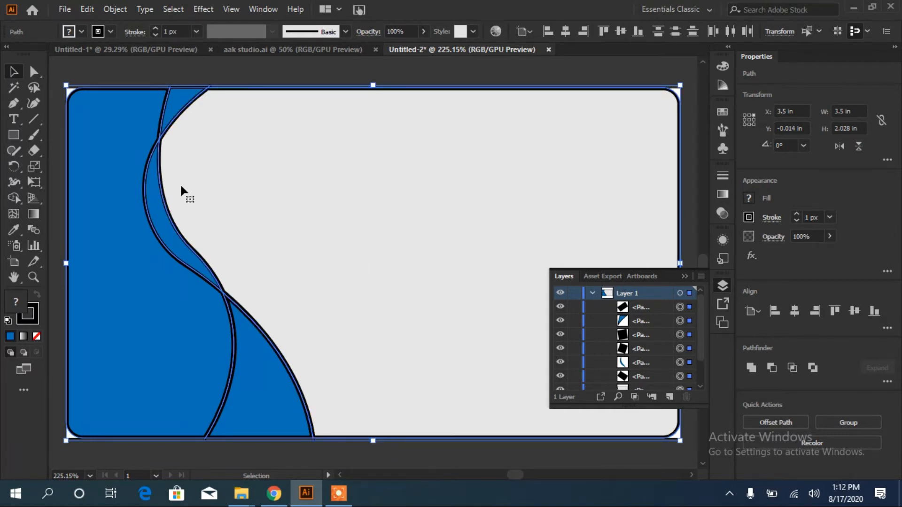
click(275, 209)
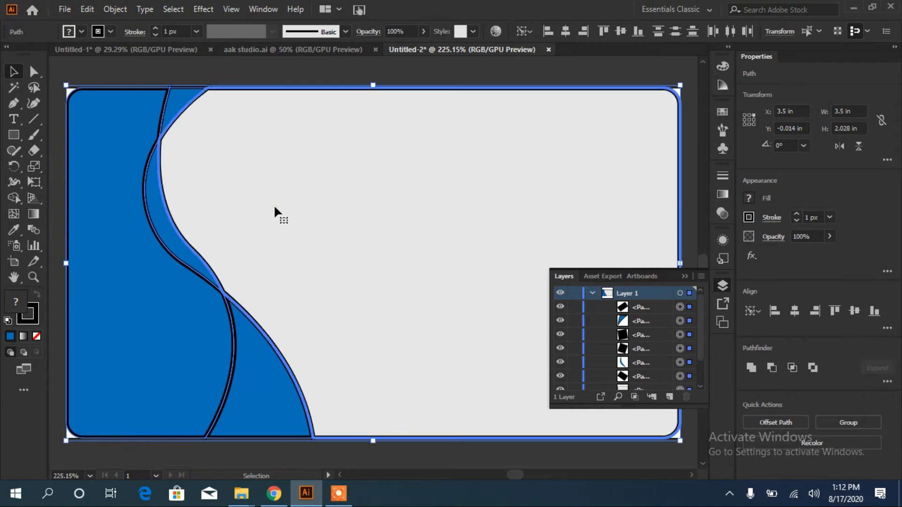
click(208, 81)
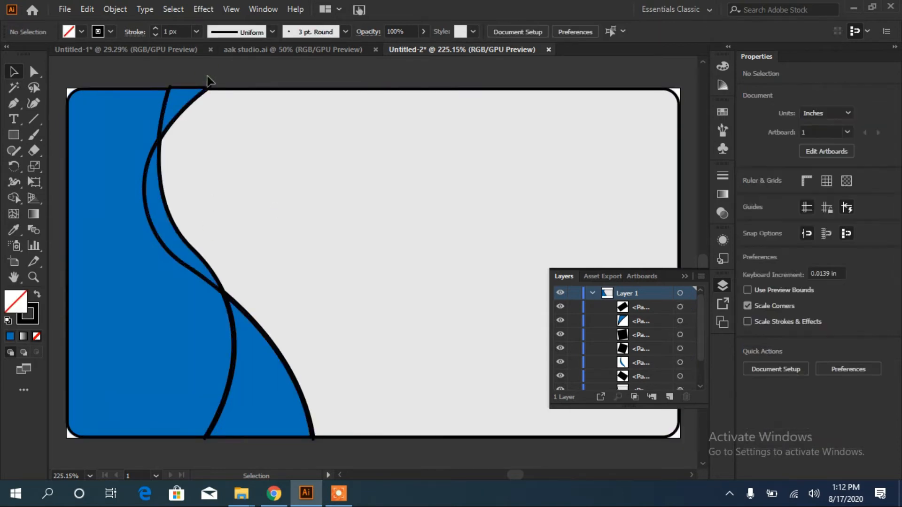
Remove the stroke from all shapes on the card
click(177, 113)
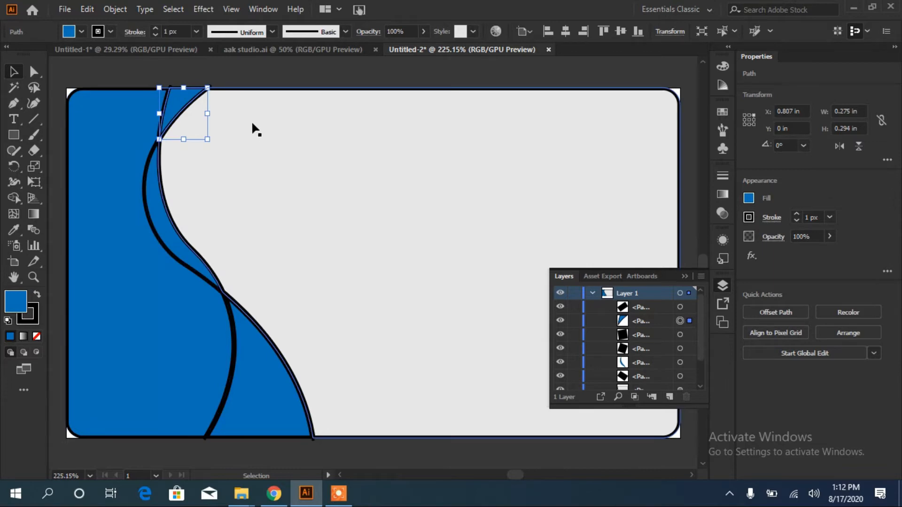
key(ctrl+a)
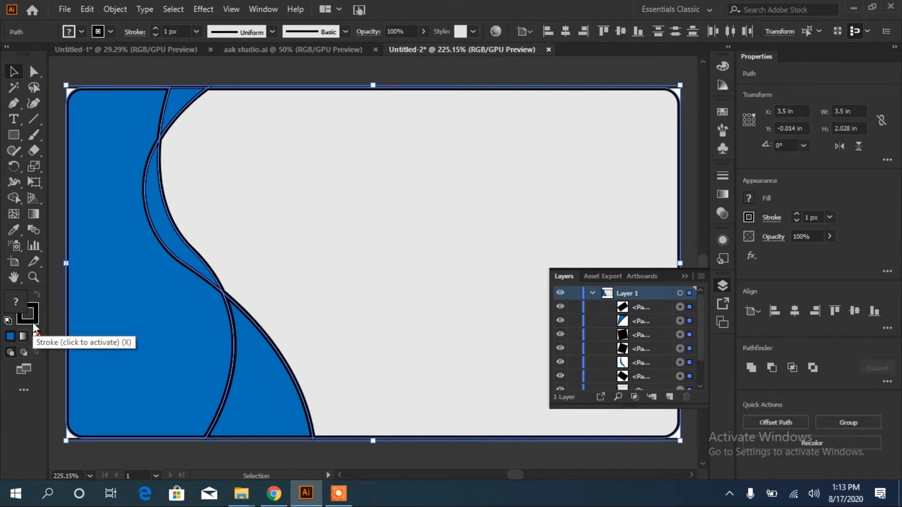
click(34, 324)
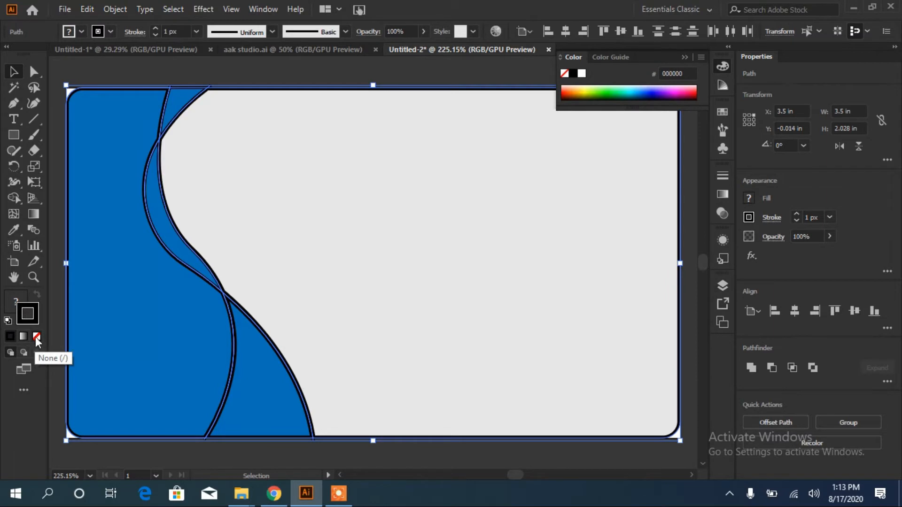
click(36, 337)
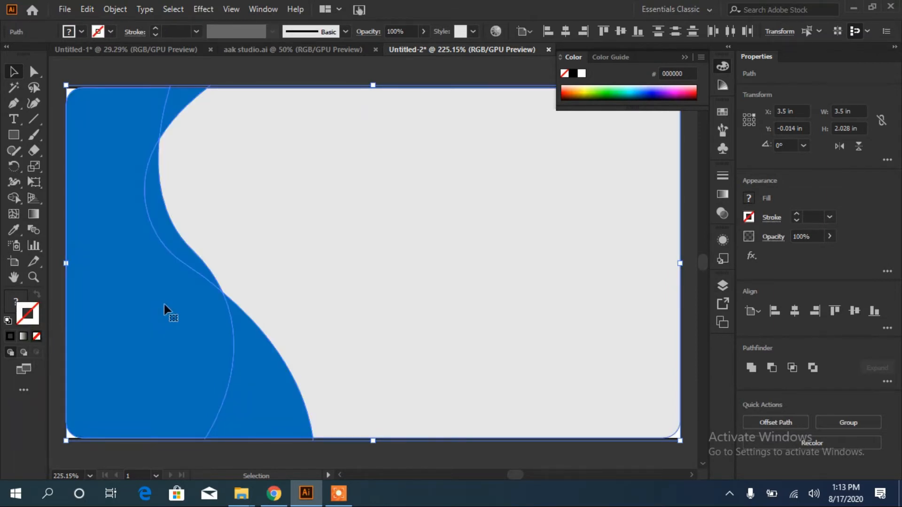
Fill the small region between the two curves at the card's top edge with light blue (R=41 G=171 B=226)
click(177, 102)
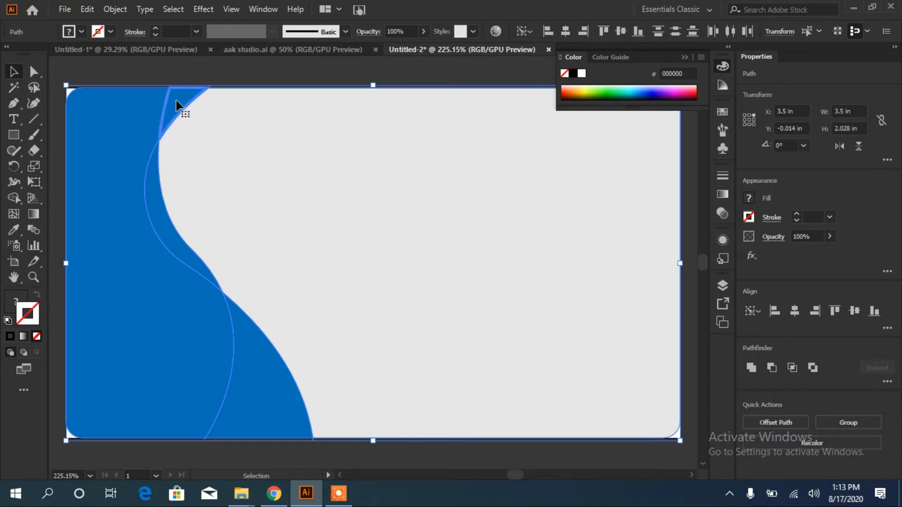
click(81, 31)
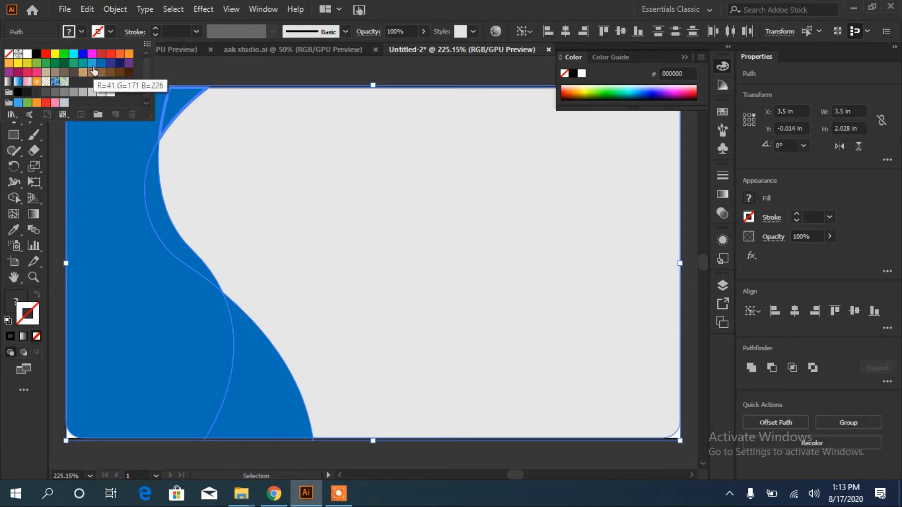
click(226, 73)
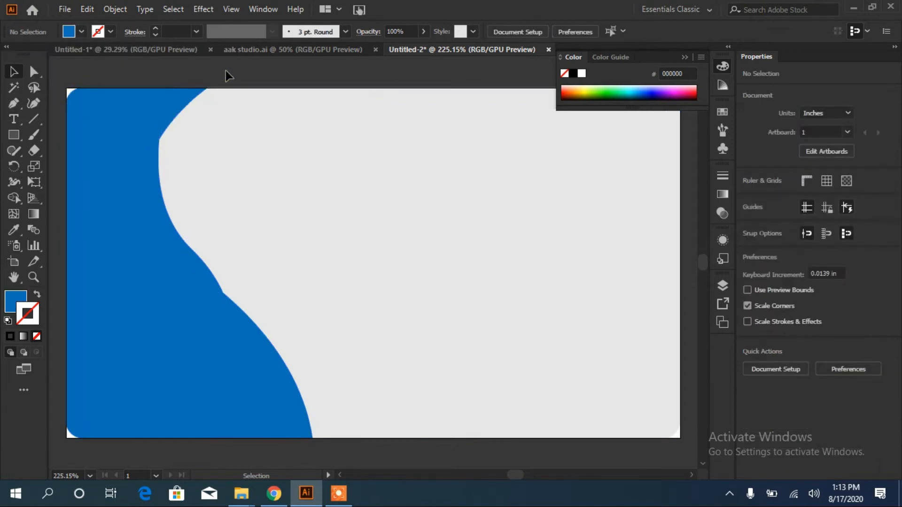
click(181, 105)
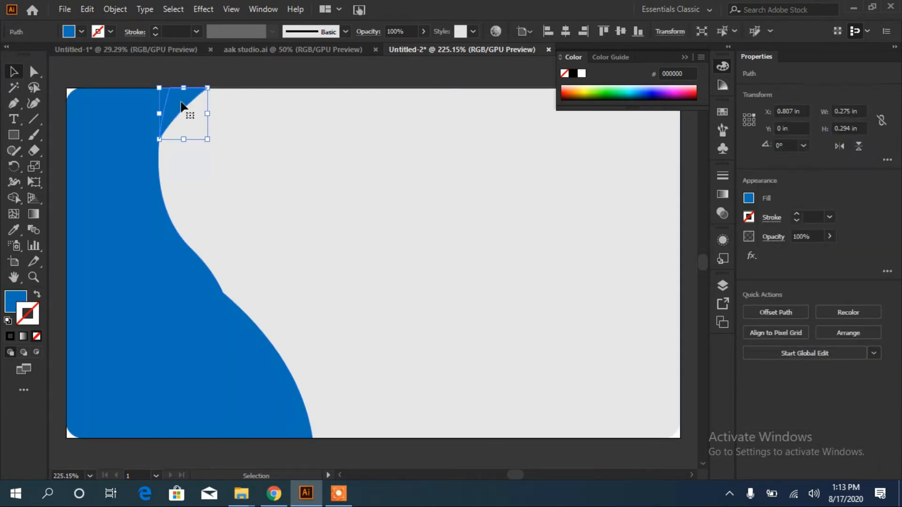
click(79, 33)
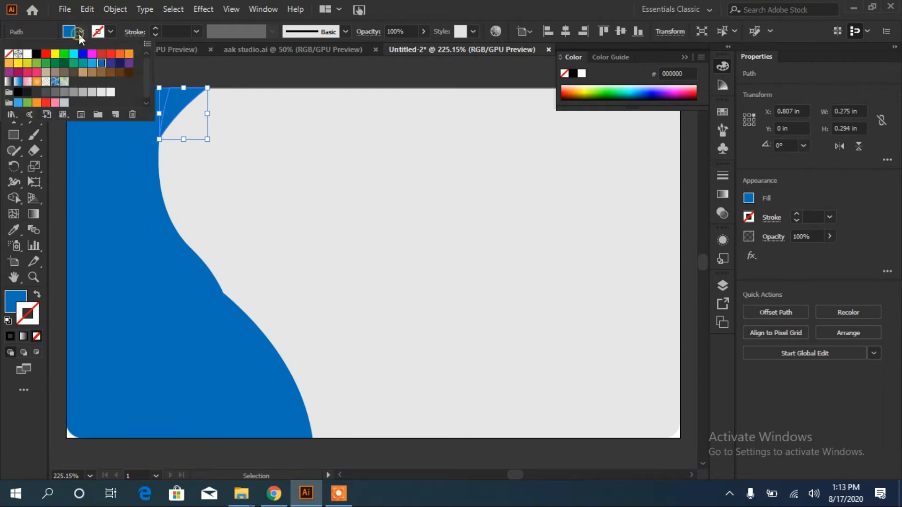
click(92, 72)
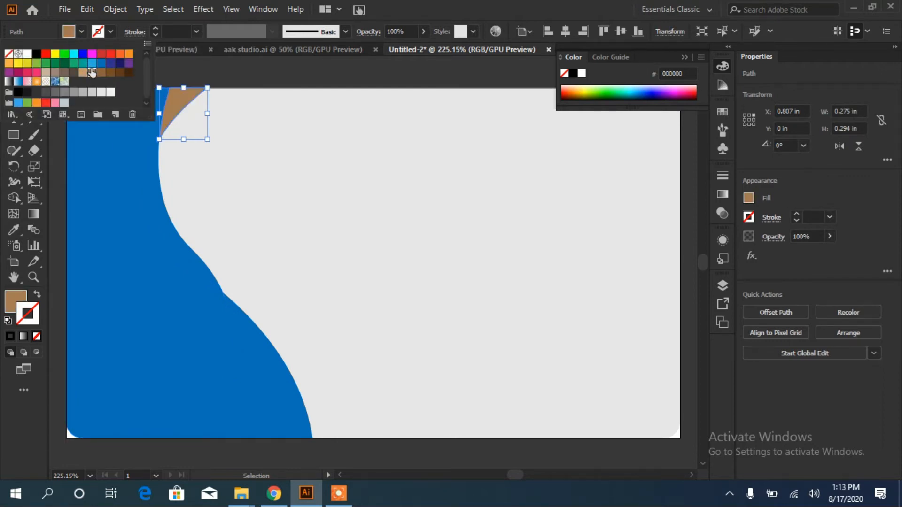
click(92, 63)
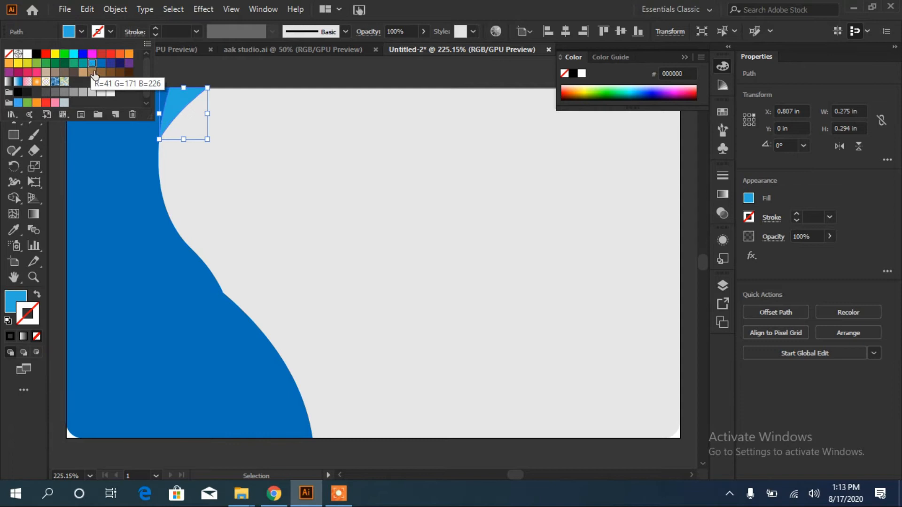
click(168, 230)
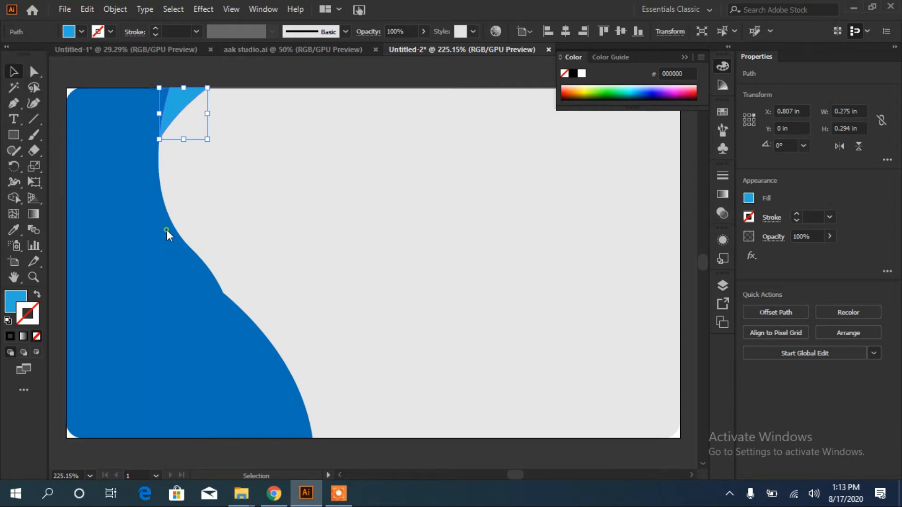
Copy the light blue fill onto the middle and bottom regions between the curves with the Eyedropper
click(155, 204)
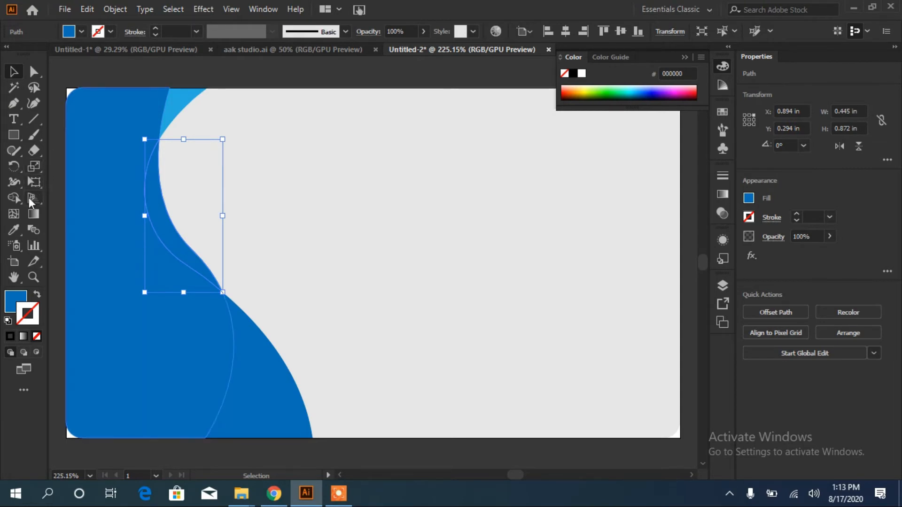
click(14, 230)
click(177, 103)
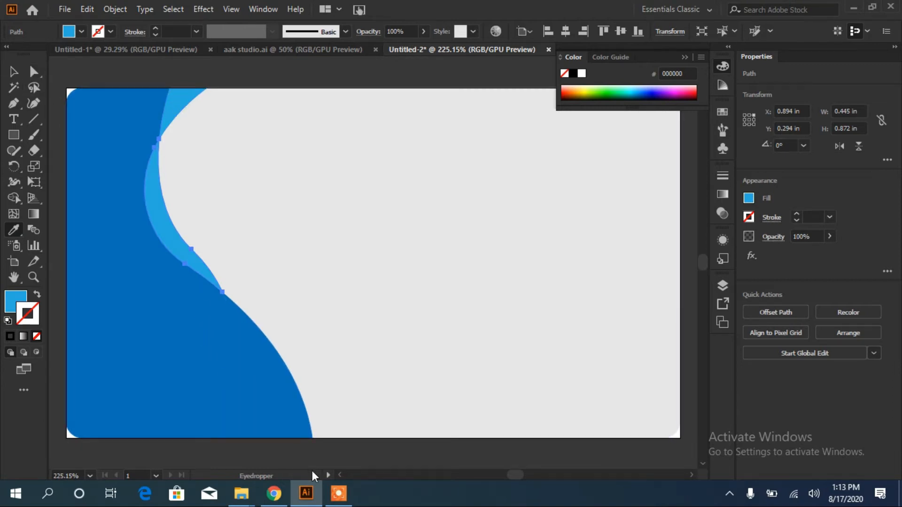
click(33, 72)
click(262, 401)
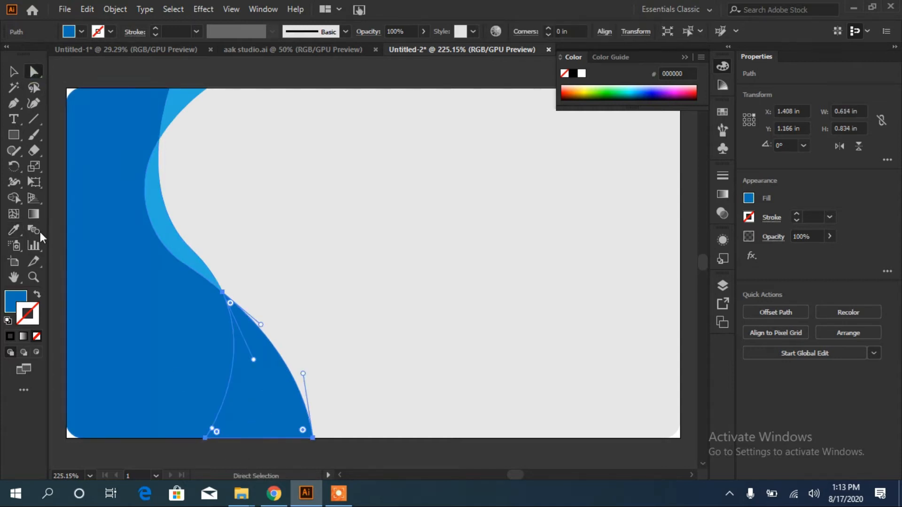
click(14, 230)
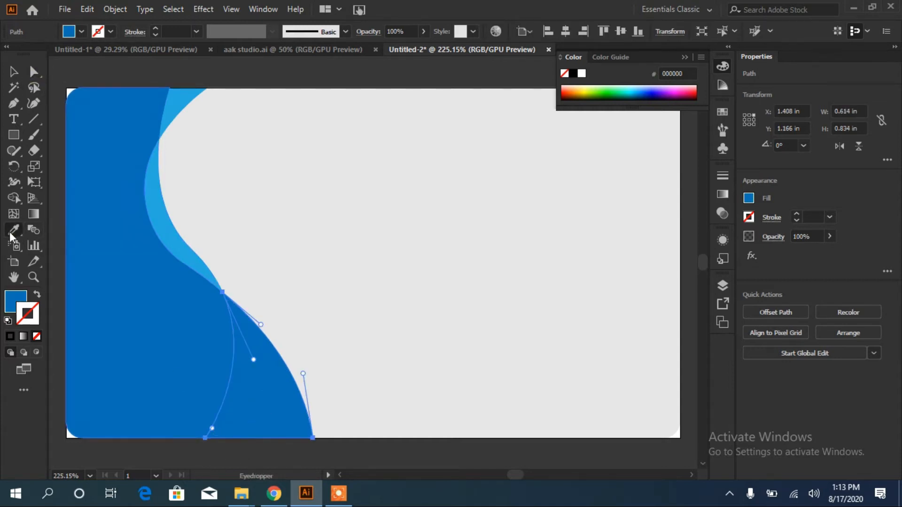
click(160, 221)
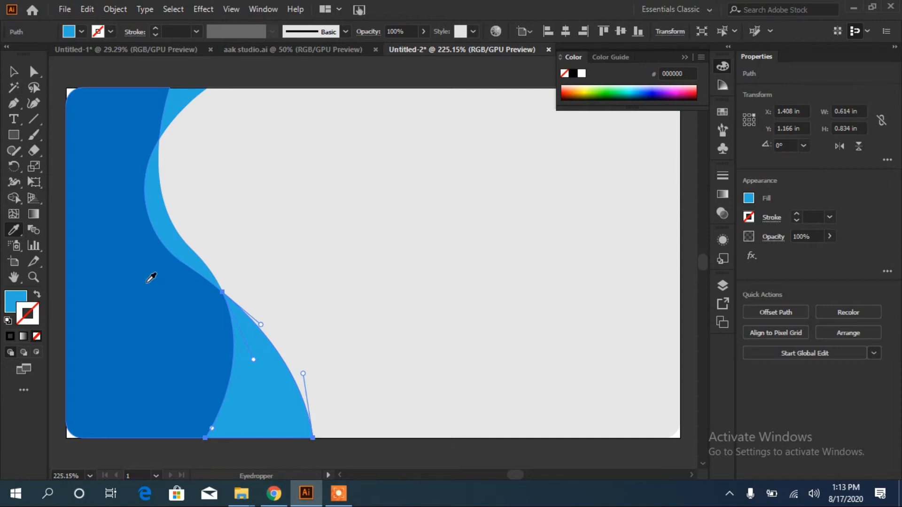
Fill the large region along the card's left side with a dark indigo blue swatch
click(13, 71)
click(118, 143)
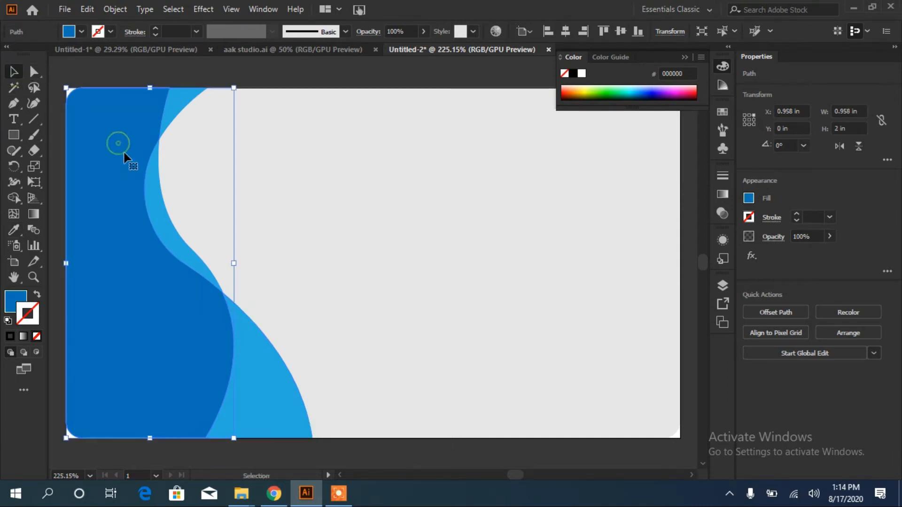
click(80, 35)
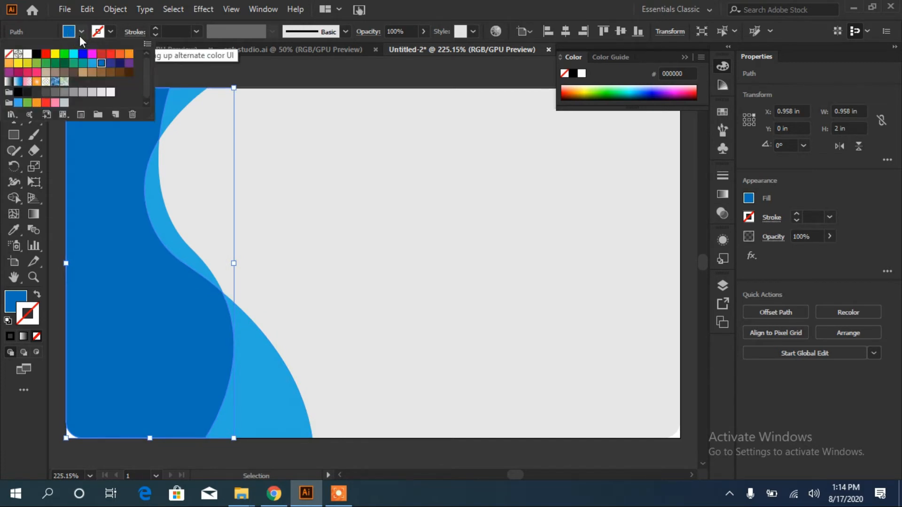
click(108, 67)
click(110, 63)
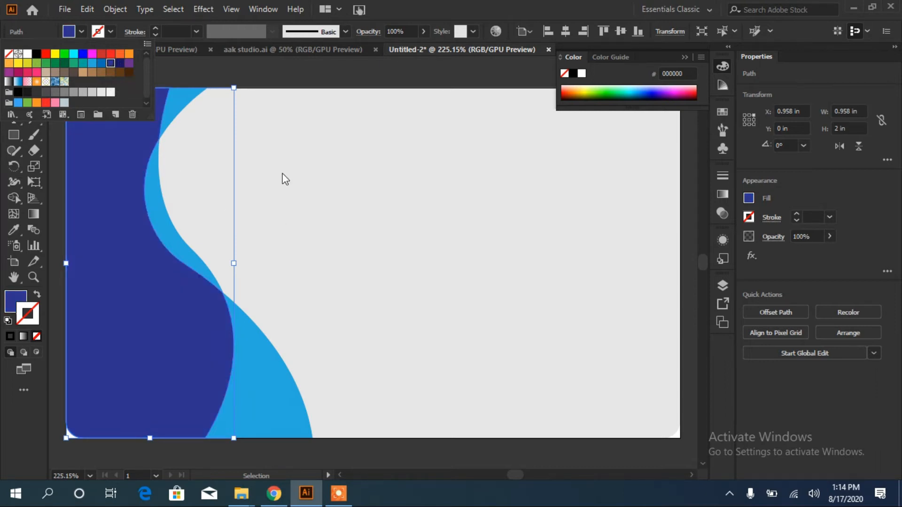
key(Escape)
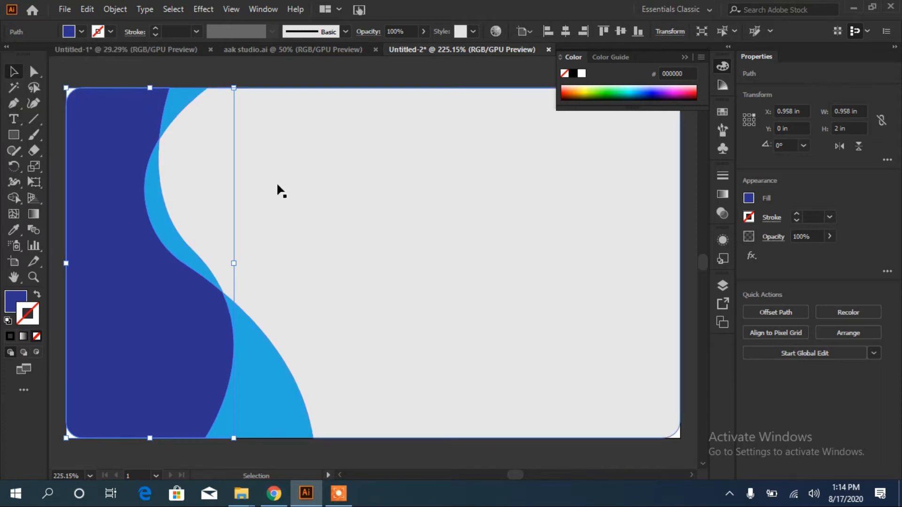
Group all the shapes of the card and deselect the group
click(277, 186)
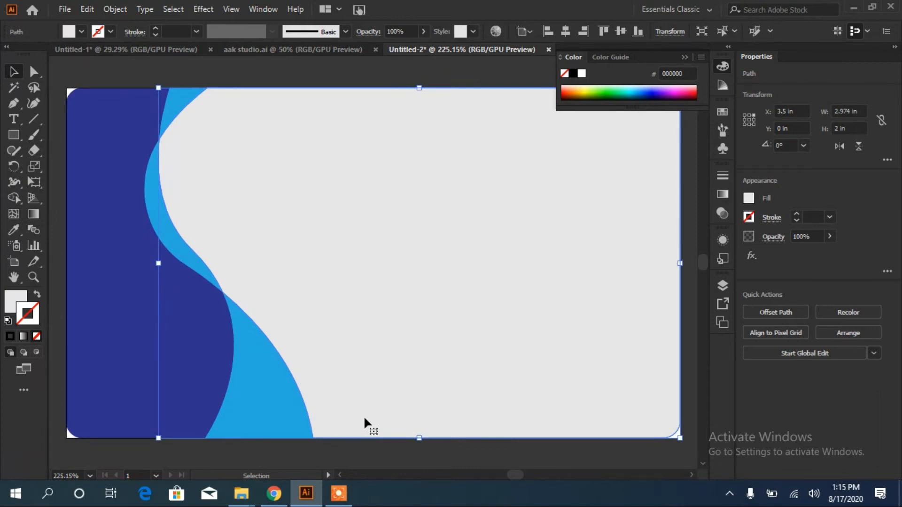
key(ctrl+a)
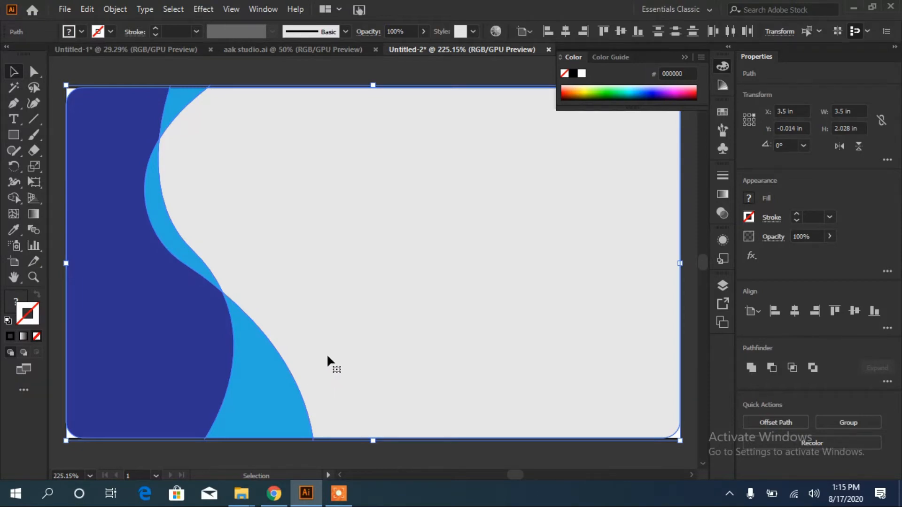
click(834, 424)
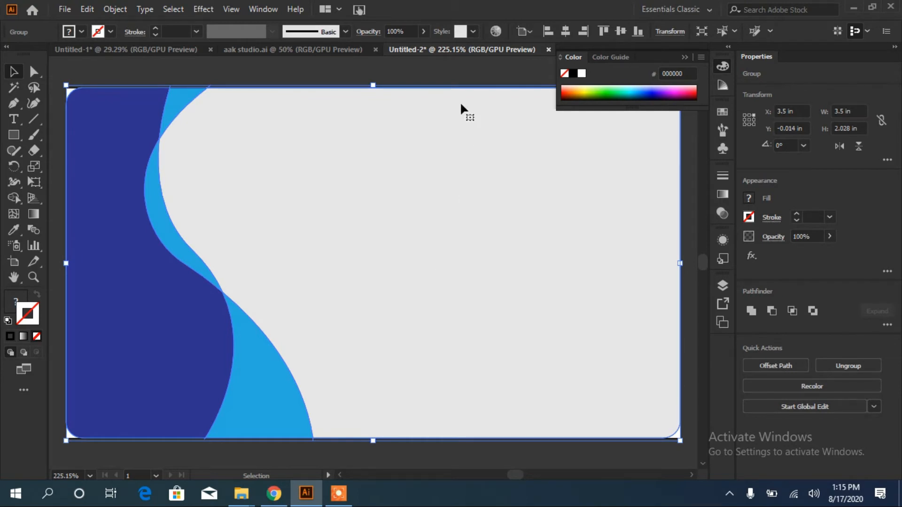
click(459, 71)
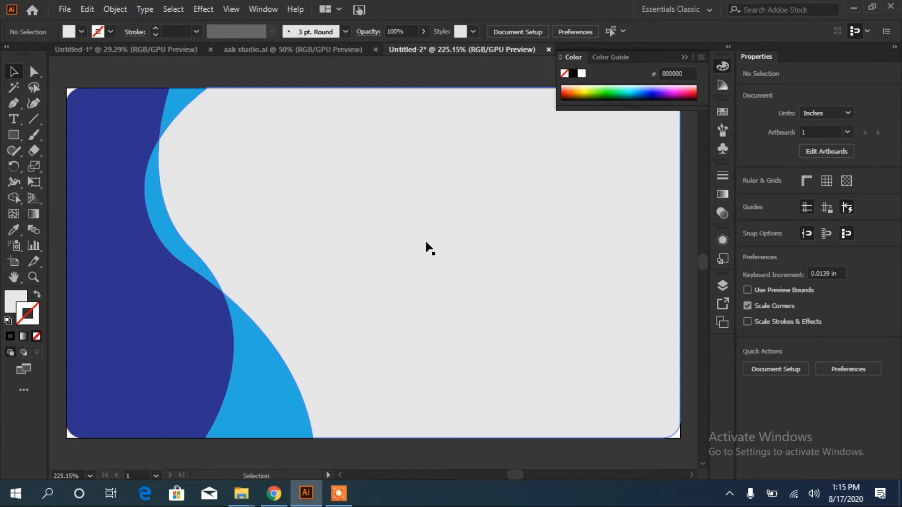
Copy the round pencil logo with its name text from the Untitled-1 document onto the card in Untitled-2
click(316, 50)
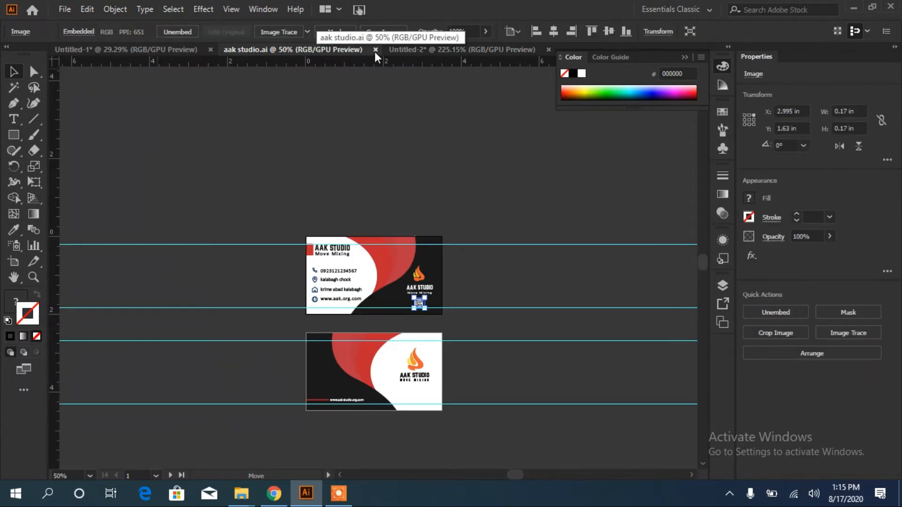
click(422, 49)
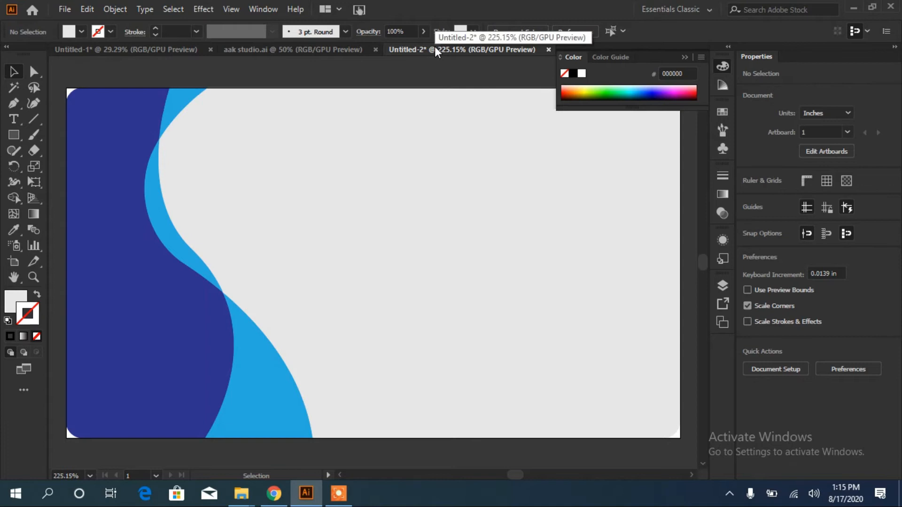
click(161, 49)
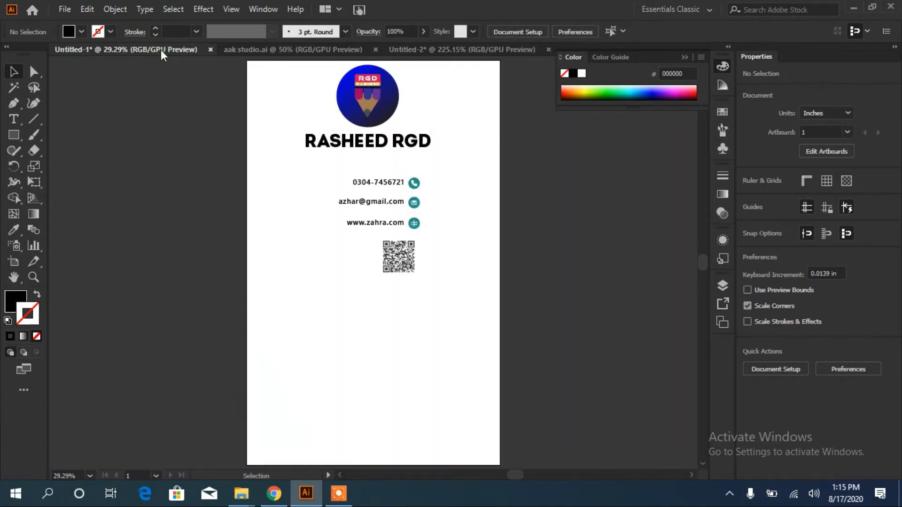
drag(431, 89, 318, 154)
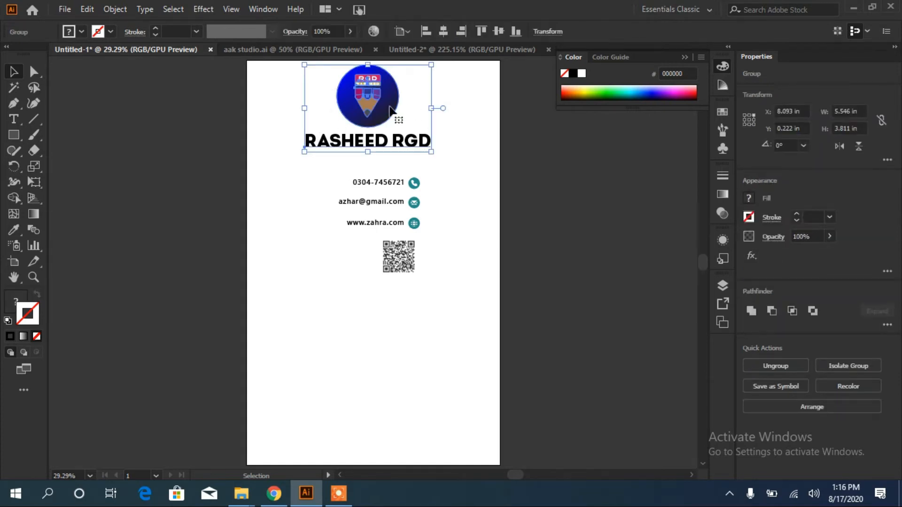
drag(390, 108, 478, 50)
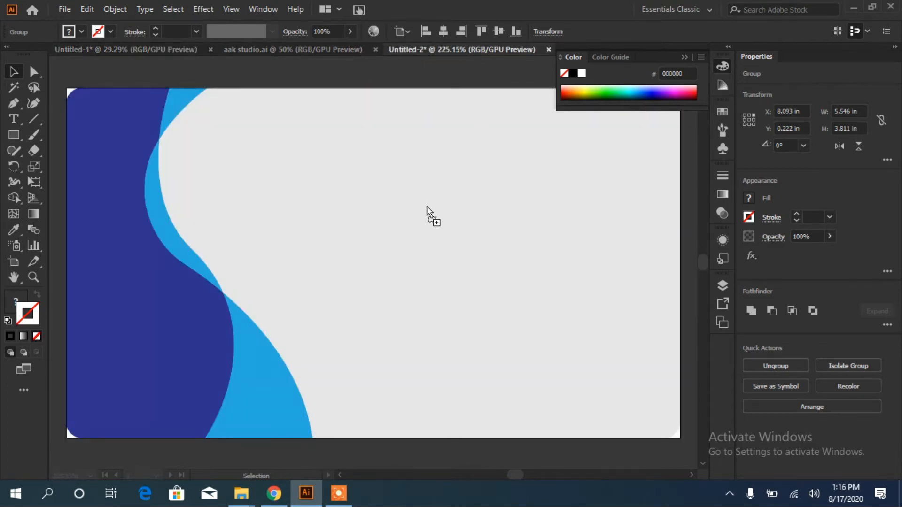
drag(427, 208, 428, 209)
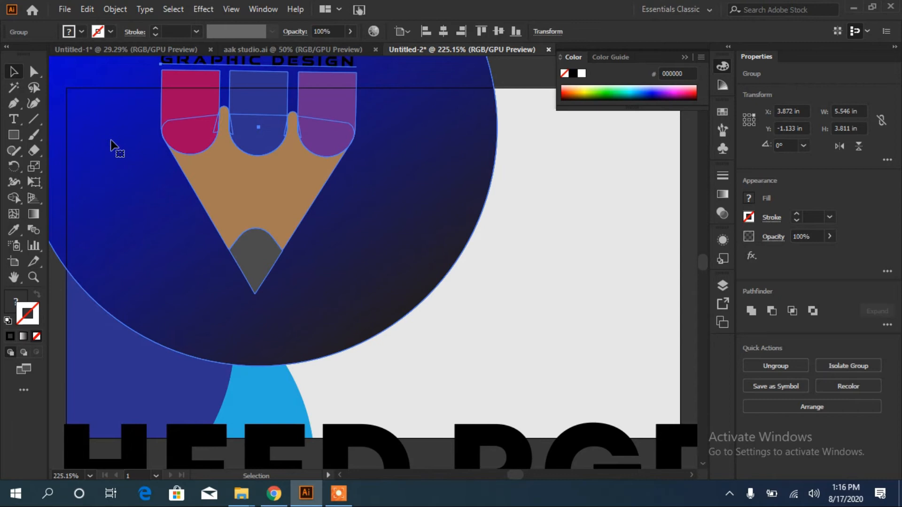
Move the logo group over the card and scale it down proportionally to about 1.04 by 0.71 in
drag(111, 141, 323, 260)
key(a)
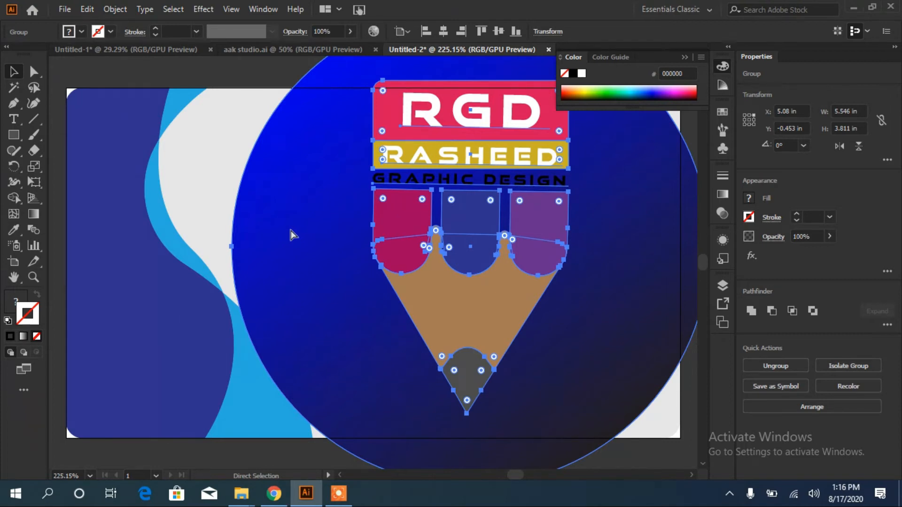
key(ctrl+minus)
key(ctrl+minus)
key(ctrl+minus)
key(ctrl+minus)
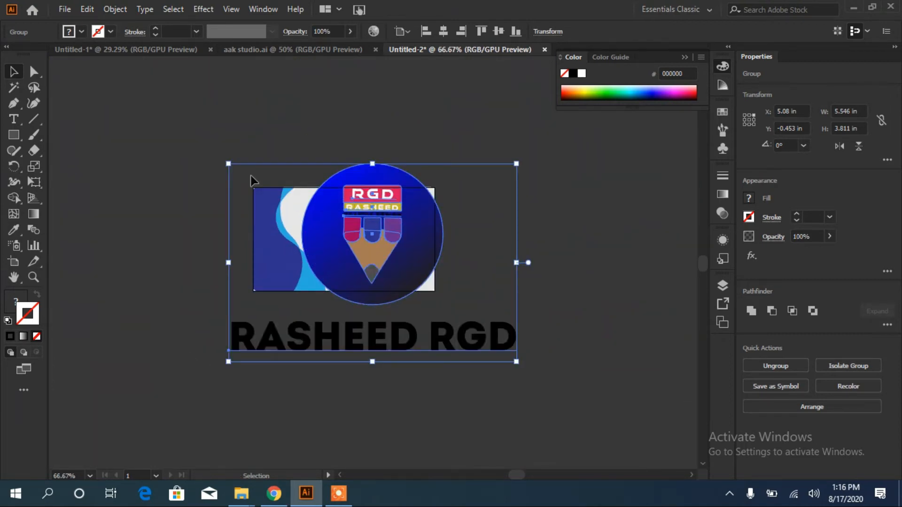
mouse_move(228, 164)
mouse_down()
mouse_move(305, 249)
mouse_move(298, 244)
mouse_up()
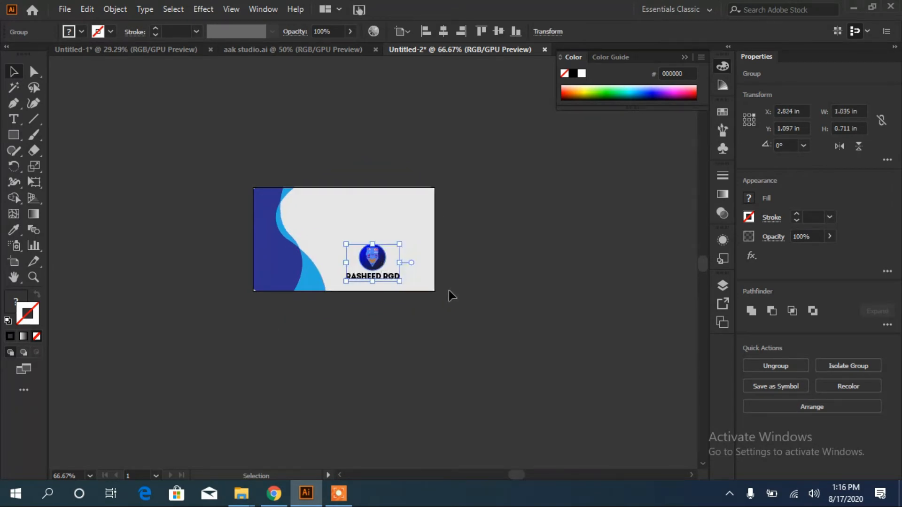
Move the logo group up into the upper part of the grey area and enlarge it proportionally to about 1.33 by 0.92 in
key(a)
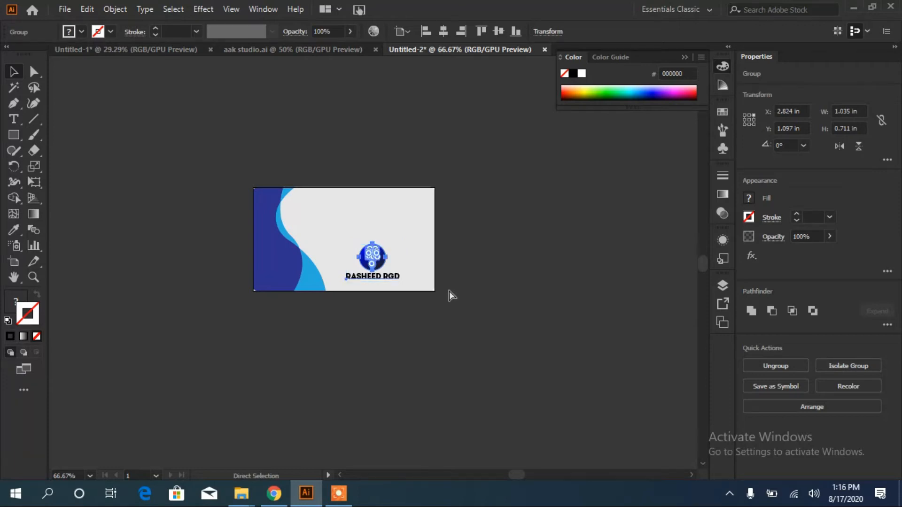
key(ctrl+0)
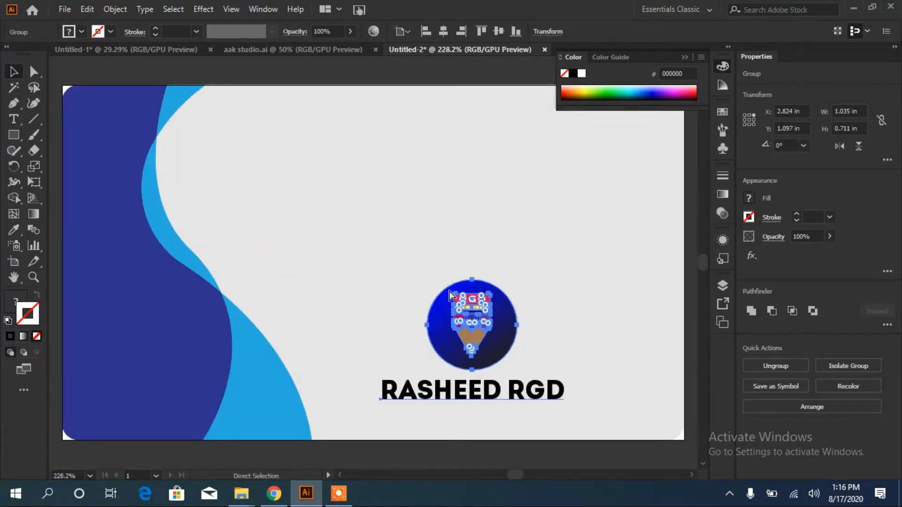
key(v)
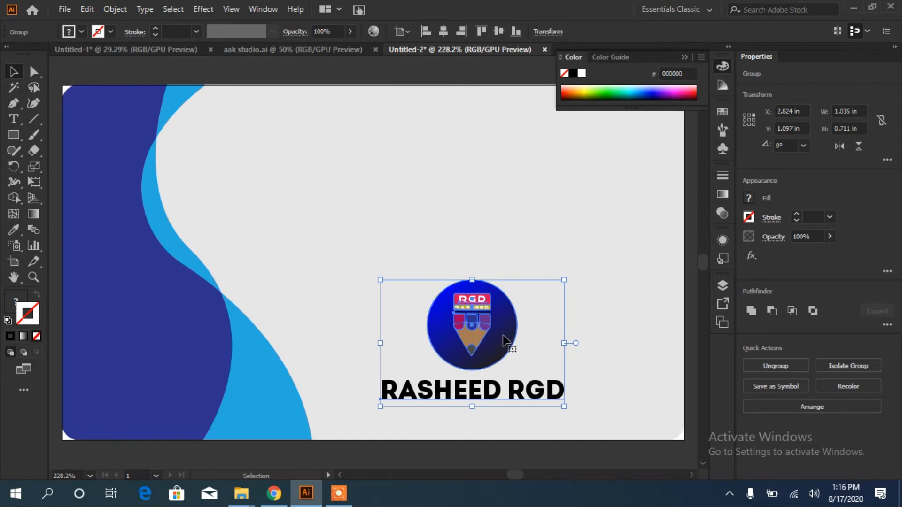
drag(508, 343, 496, 211)
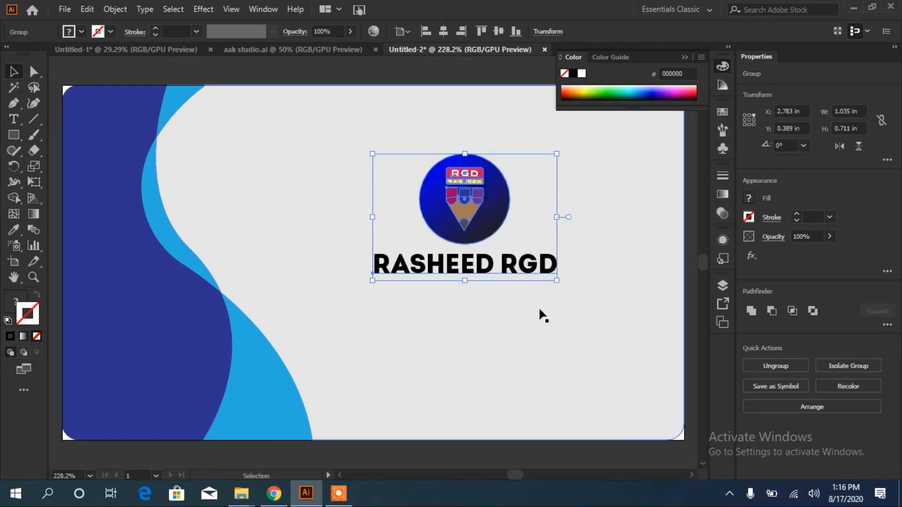
drag(556, 281, 583, 330)
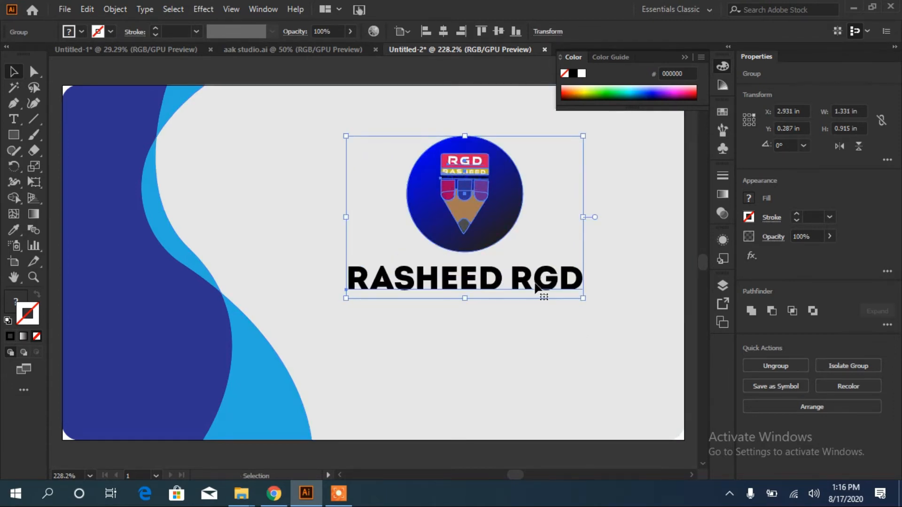
Ungroup the logo group into the round pencil logo and its name text, and deselect them
click(543, 332)
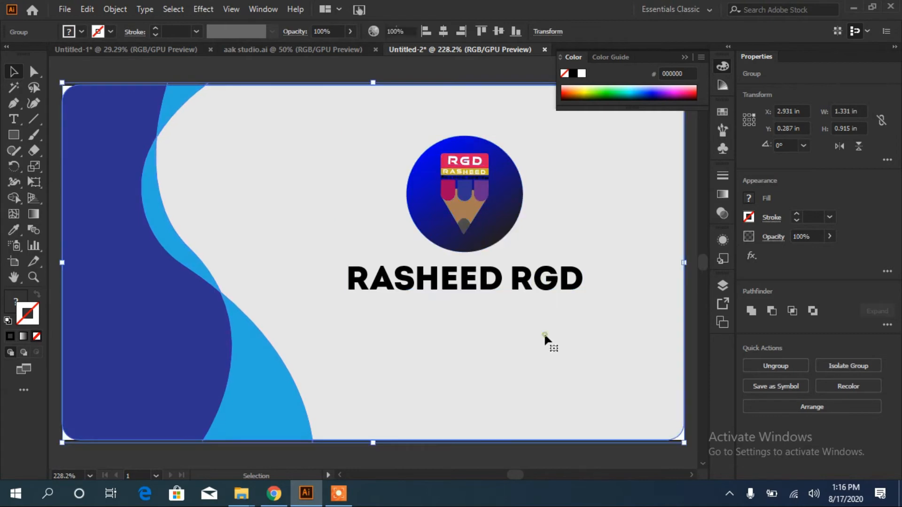
click(526, 291)
right_click(525, 292)
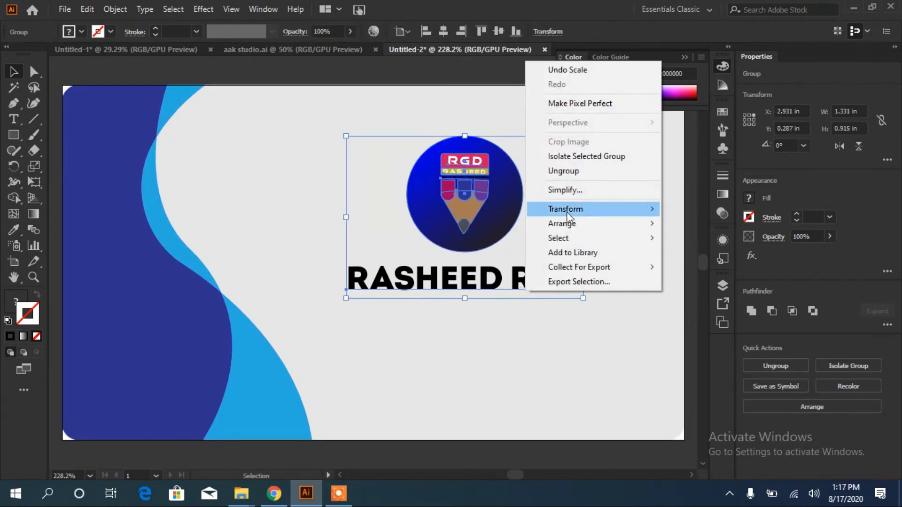
click(566, 171)
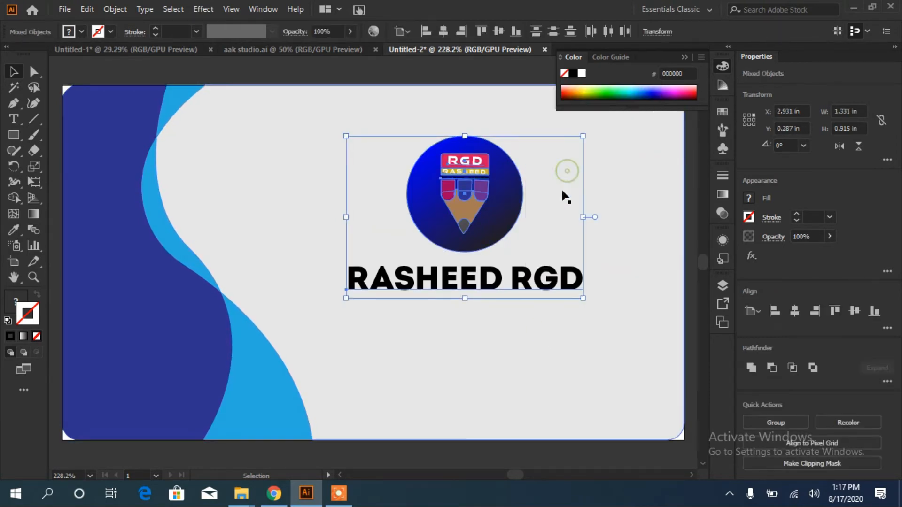
click(545, 324)
Scale the name text below the logo down to about 0.97 in wide and recolour it with the curve's dark blue
click(538, 285)
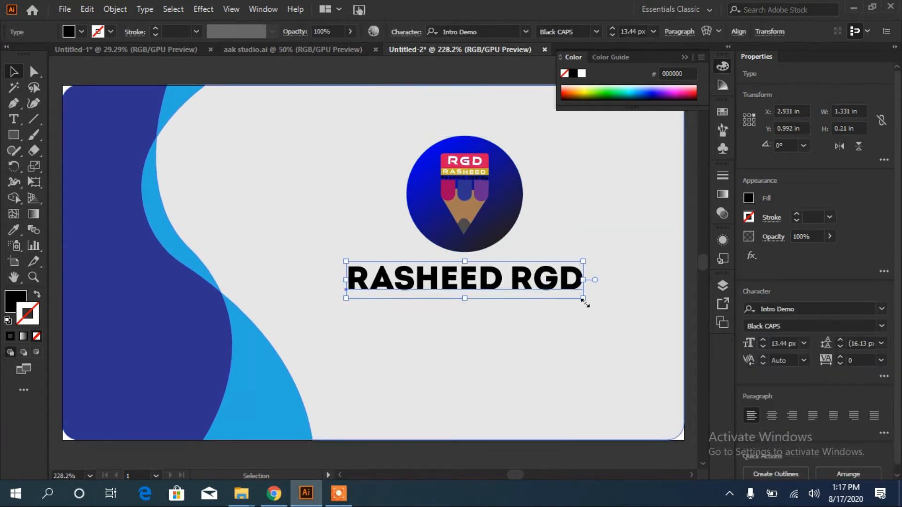
drag(583, 301, 560, 295)
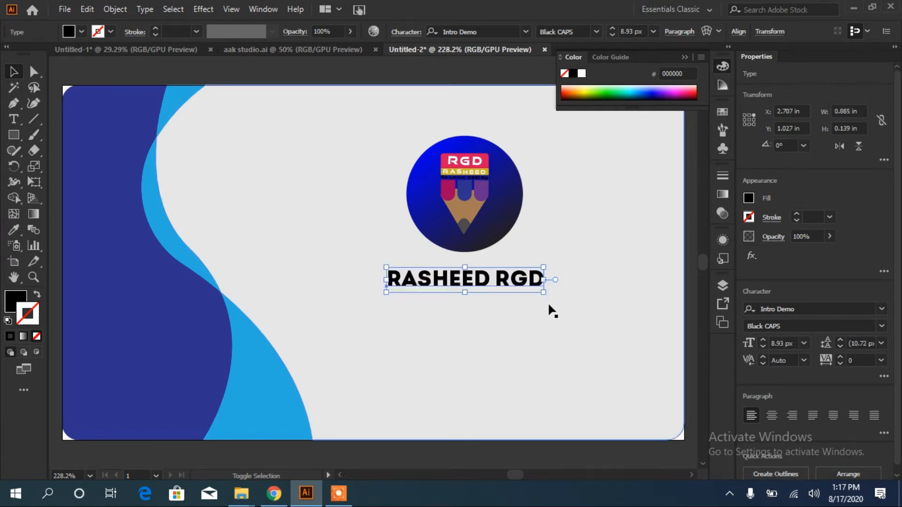
drag(543, 292, 551, 300)
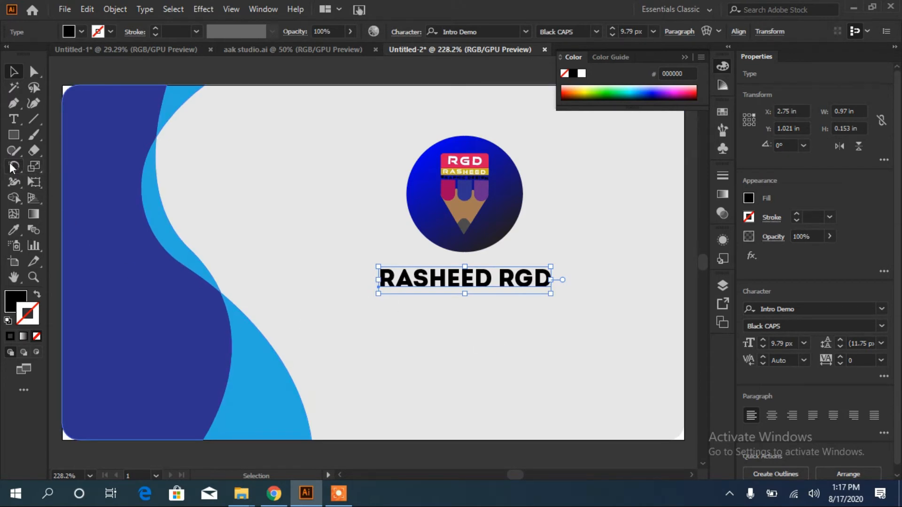
click(11, 232)
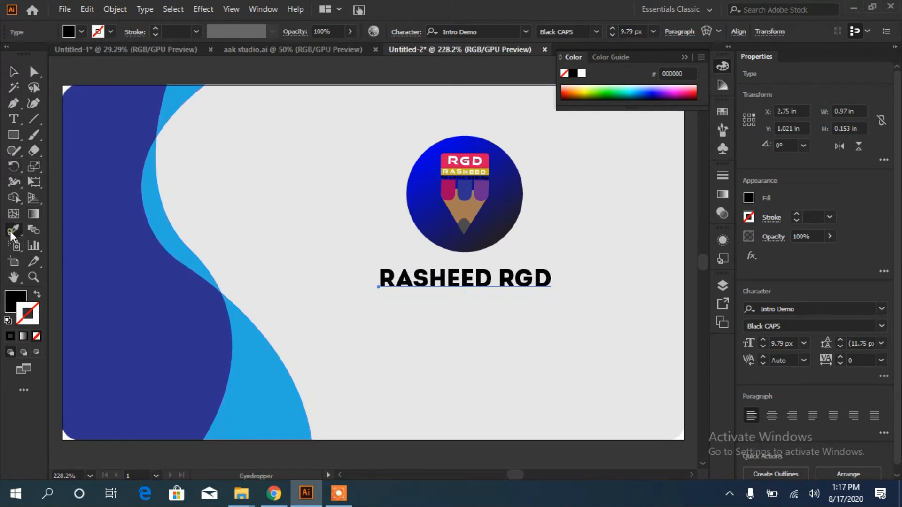
click(93, 184)
Add the text "GRAPHIC DESIGN" below the name text
key(t)
click(377, 303)
text(GRA)
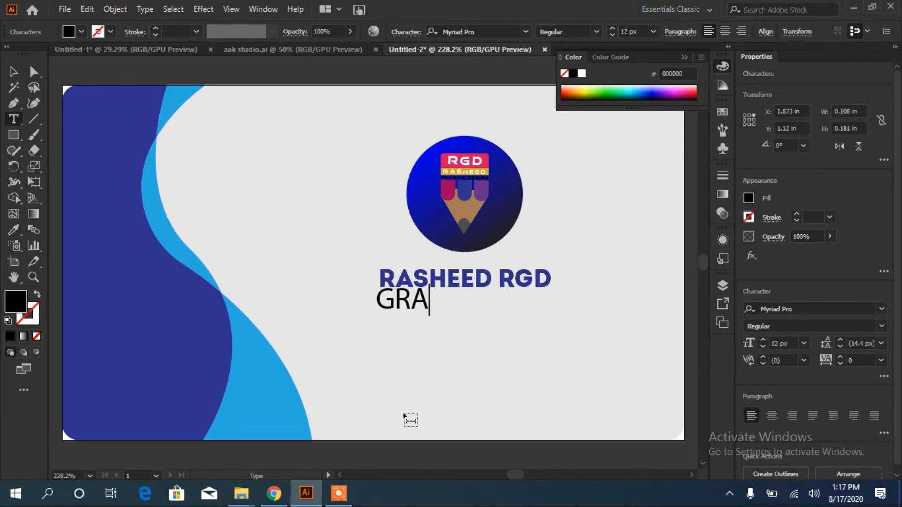
text(PHIC)
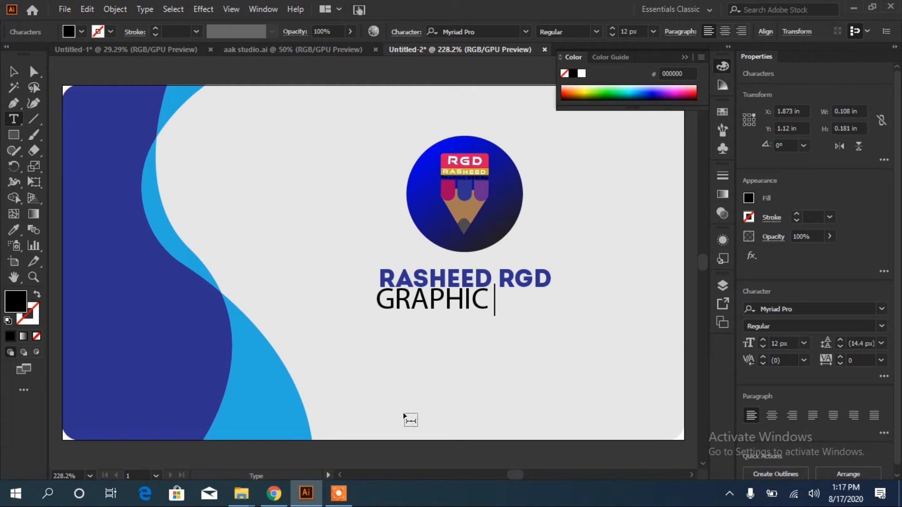
text( DESIGN)
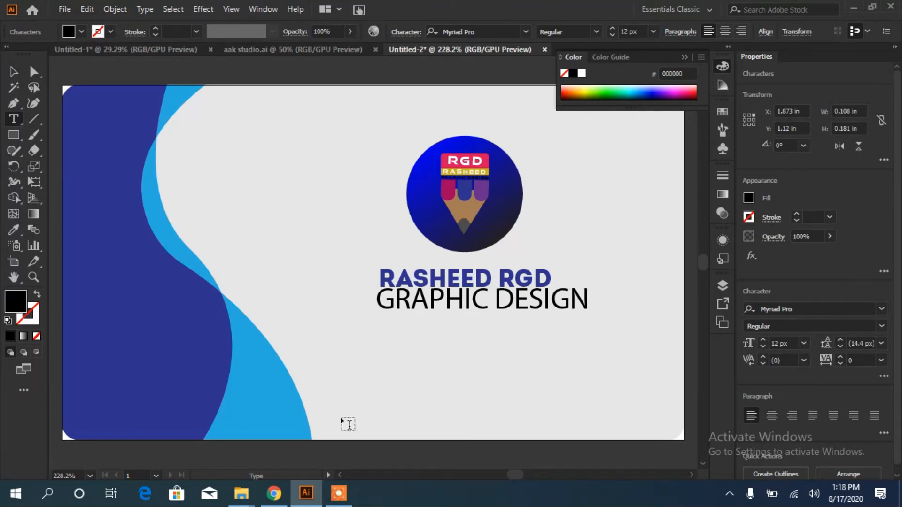
click(11, 73)
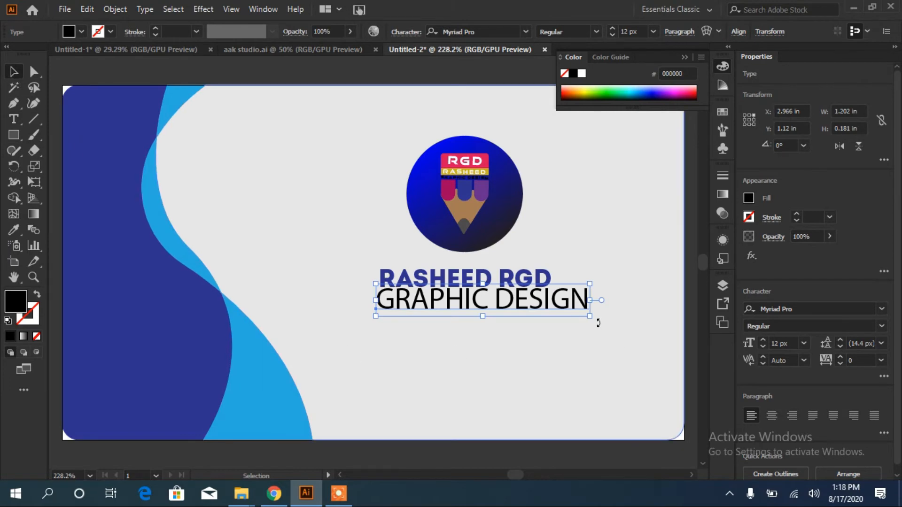
Reduce the "GRAPHIC DESIGN" text to 5 px and move it directly under the start of the name text
click(763, 348)
click(762, 341)
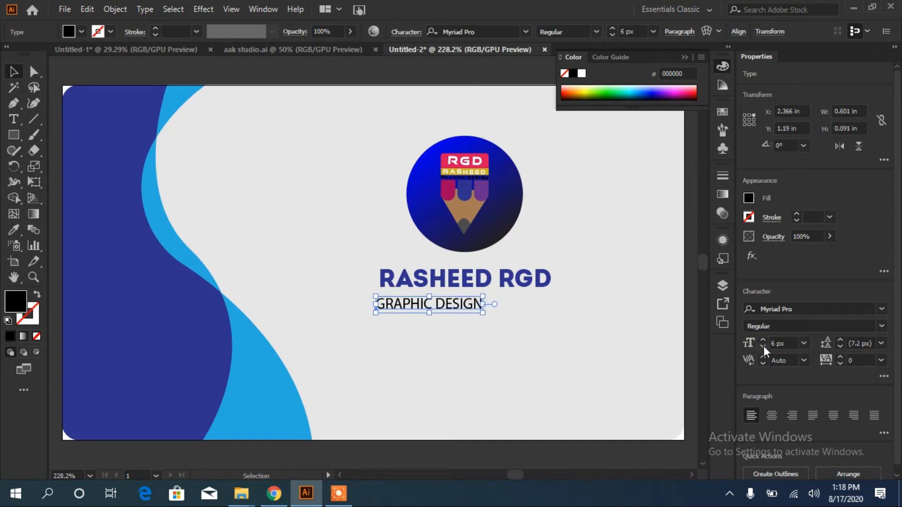
click(763, 346)
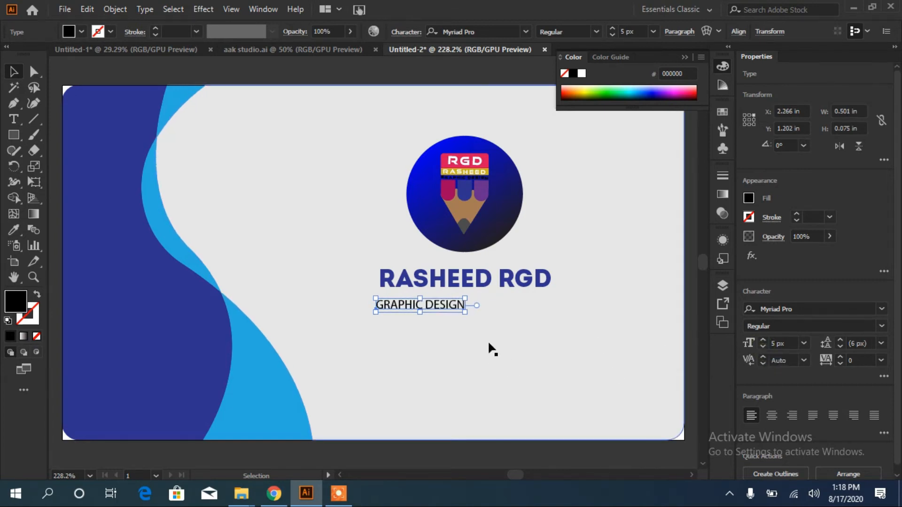
drag(437, 308, 440, 298)
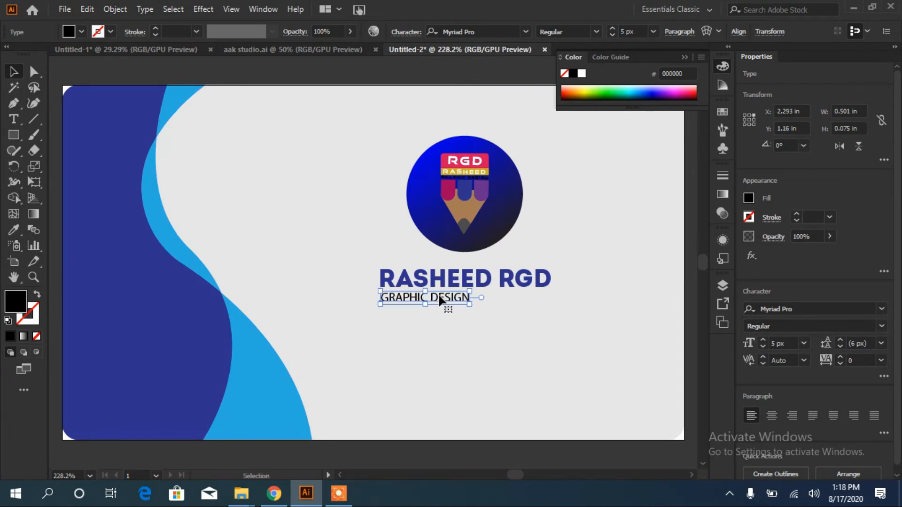
Increase the tracking of the "GRAPHIC DESIGN" text to 492 so it spans the name's width, and deselect it
click(881, 361)
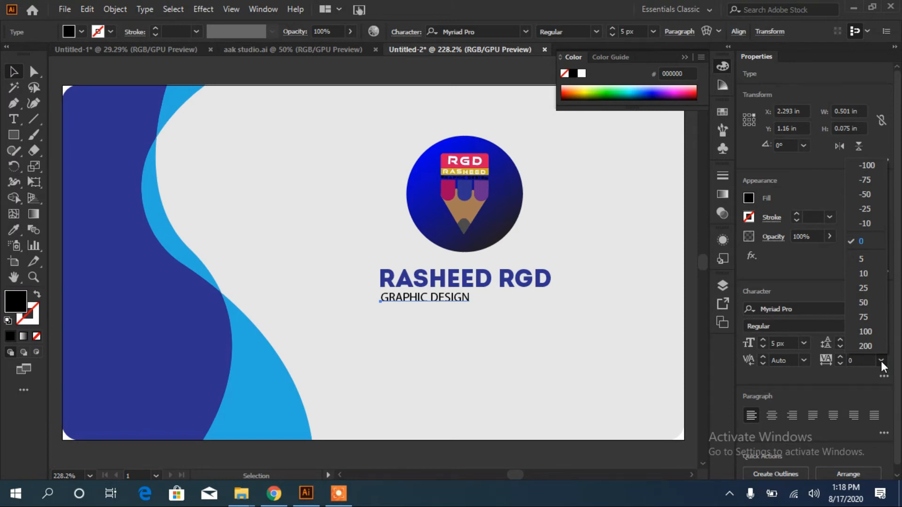
click(881, 361)
click(881, 361)
click(877, 348)
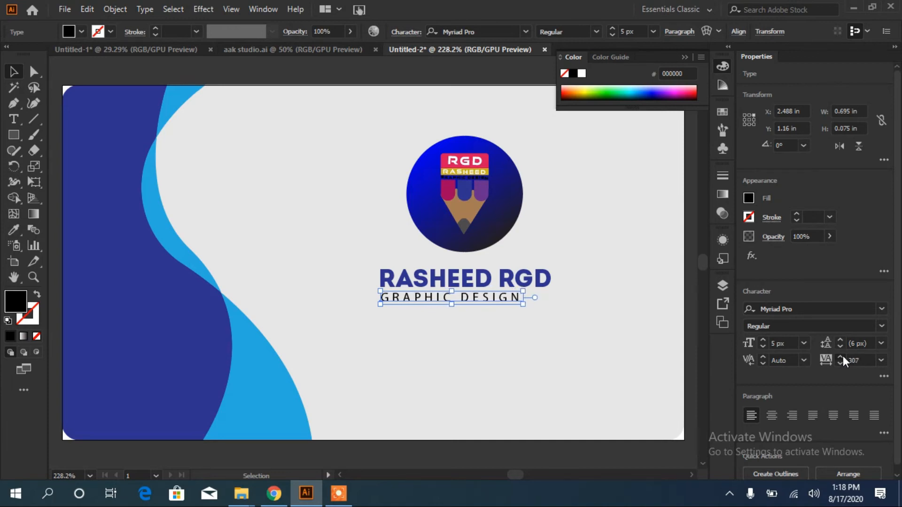
click(843, 356)
click(845, 357)
click(845, 356)
click(845, 356)
click(844, 356)
click(846, 356)
click(846, 356)
click(847, 356)
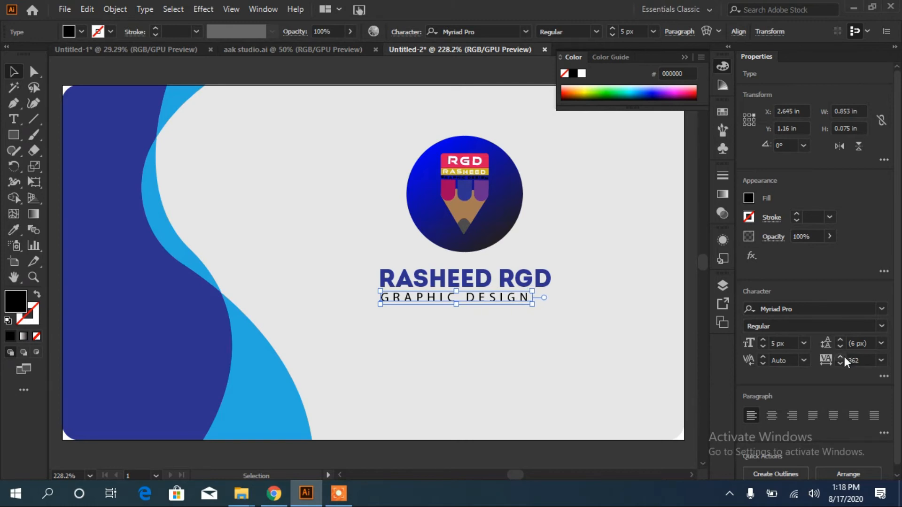
click(840, 357)
click(840, 357)
click(840, 357)
click(840, 357)
click(840, 357)
click(840, 357)
click(840, 357)
click(840, 358)
click(841, 358)
click(841, 358)
click(841, 358)
click(842, 358)
click(842, 358)
click(842, 358)
click(843, 358)
click(843, 359)
click(843, 359)
click(843, 359)
click(843, 359)
click(843, 359)
click(842, 359)
click(844, 359)
click(844, 359)
click(844, 359)
click(844, 358)
click(844, 359)
click(844, 359)
click(844, 359)
click(844, 359)
click(844, 359)
click(844, 358)
click(845, 359)
click(845, 359)
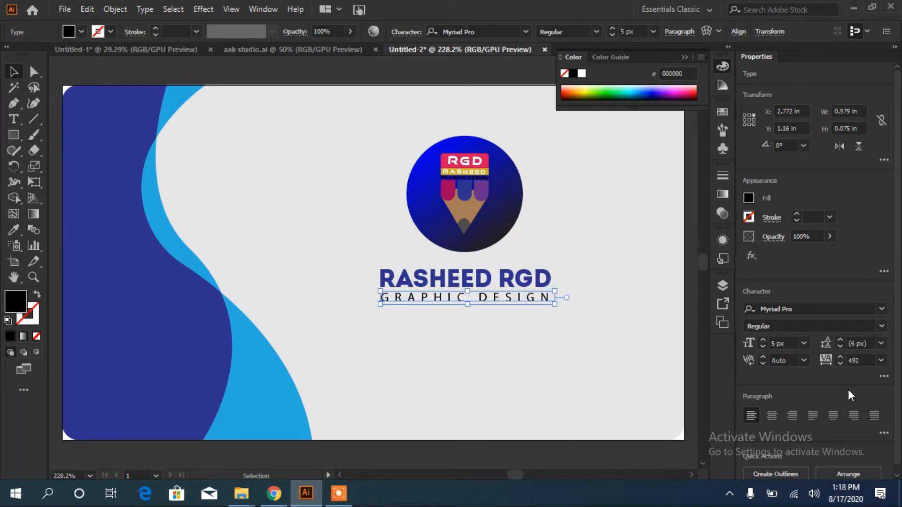
click(556, 357)
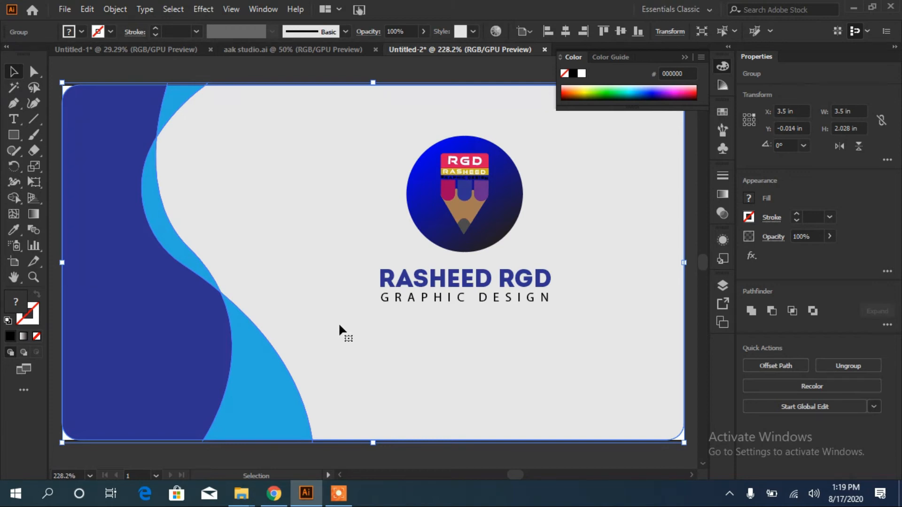
click(393, 82)
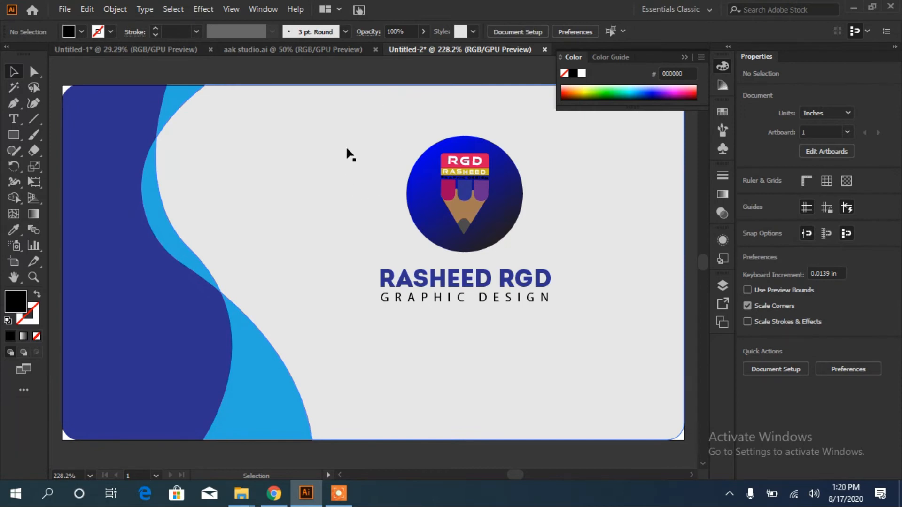
Duplicate the card's background group straight below the card, at about Y 2.28 in
drag(282, 72, 105, 250)
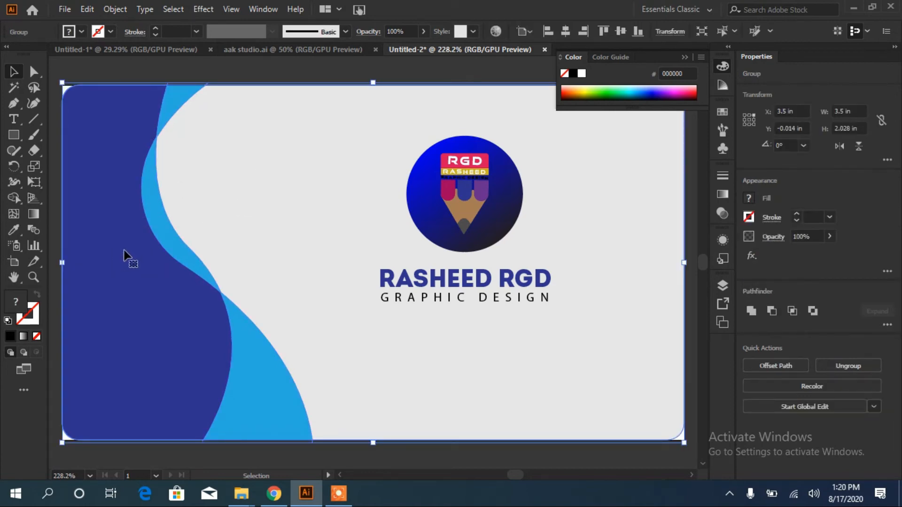
key(a)
key(ctrl+minus)
key(ctrl+minus)
key(ctrl+minus)
key(ctrl+minus)
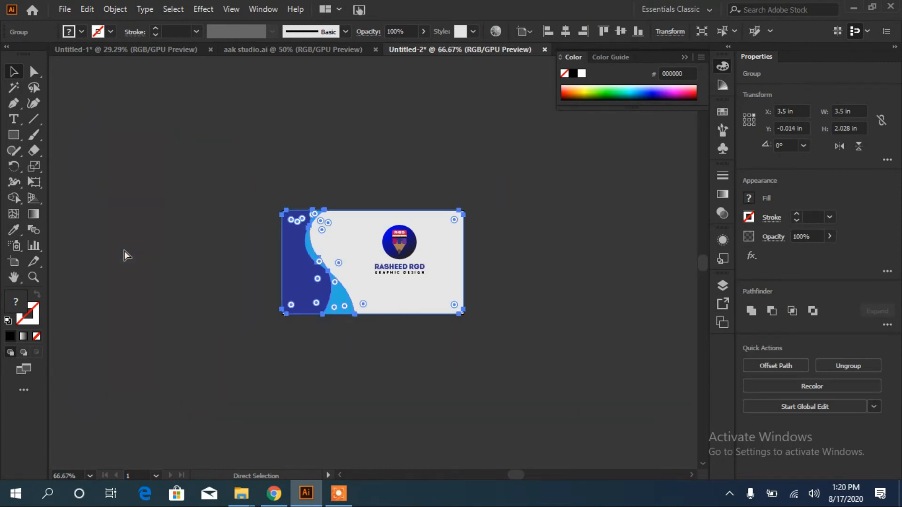
key(v)
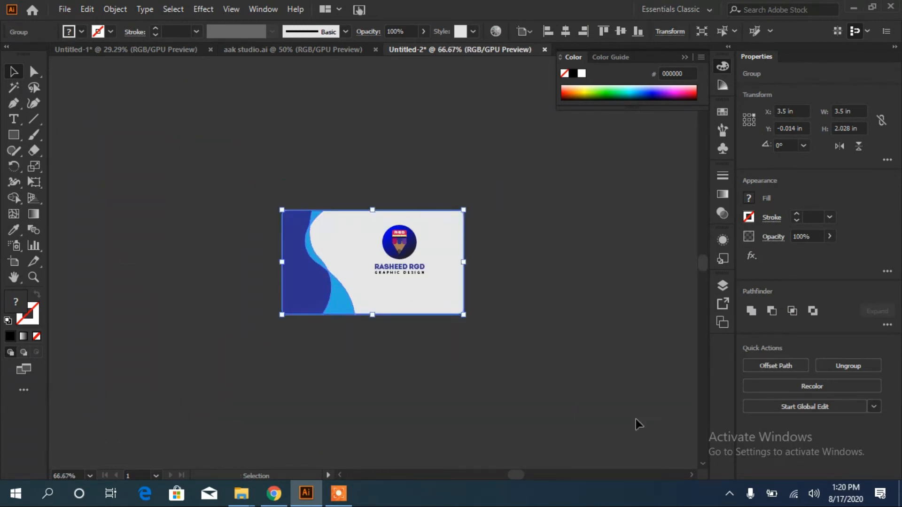
scroll(700, 468, down, 2)
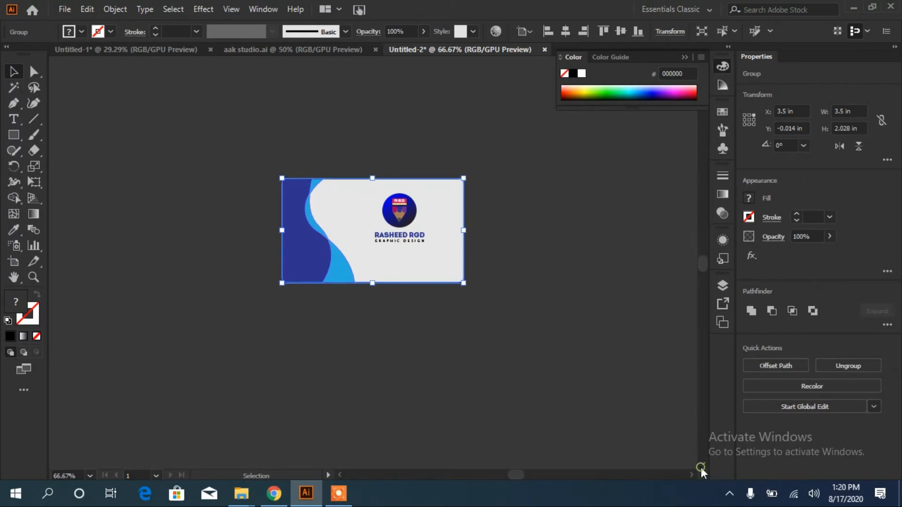
drag(342, 206, 343, 329)
key(alt)
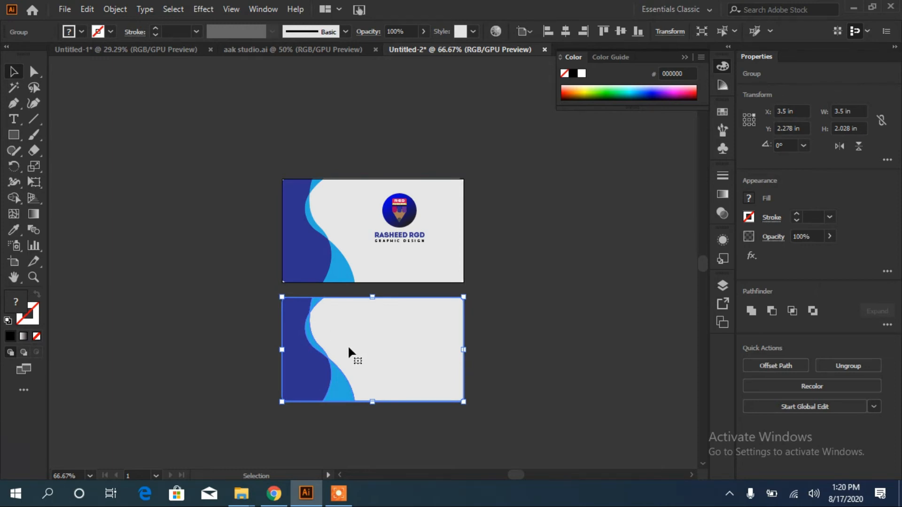
Copy the phone, e-mail and website lines with their icons from the Untitled-1 document onto the duplicated background in Untitled-2
key(a)
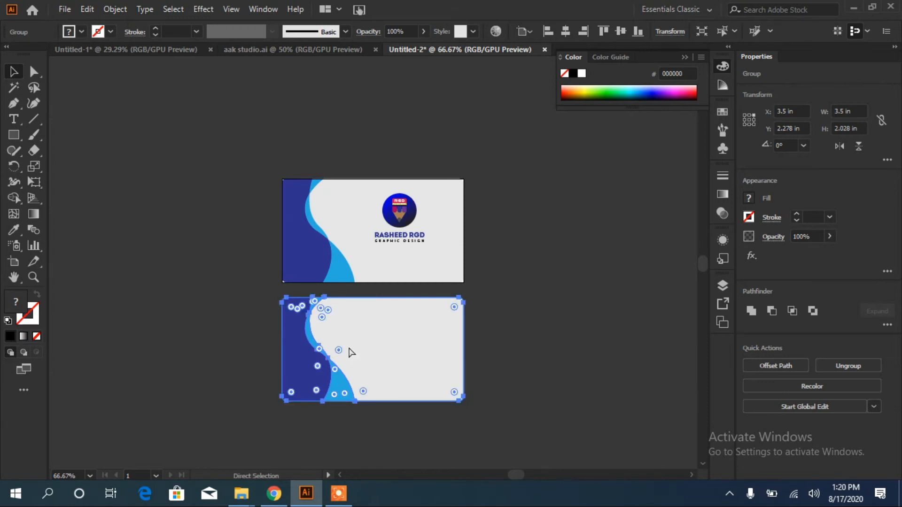
key(ctrl+equal)
key(ctrl+equal)
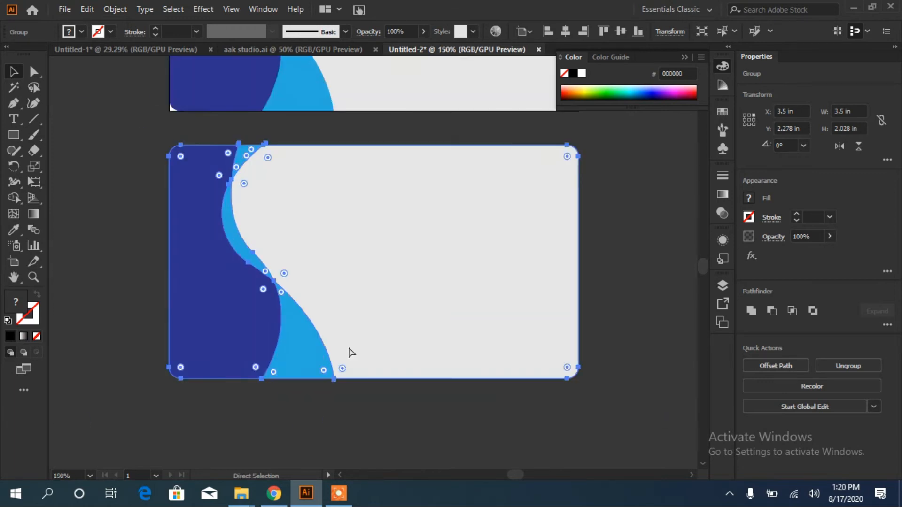
key(ctrl+0)
key(v)
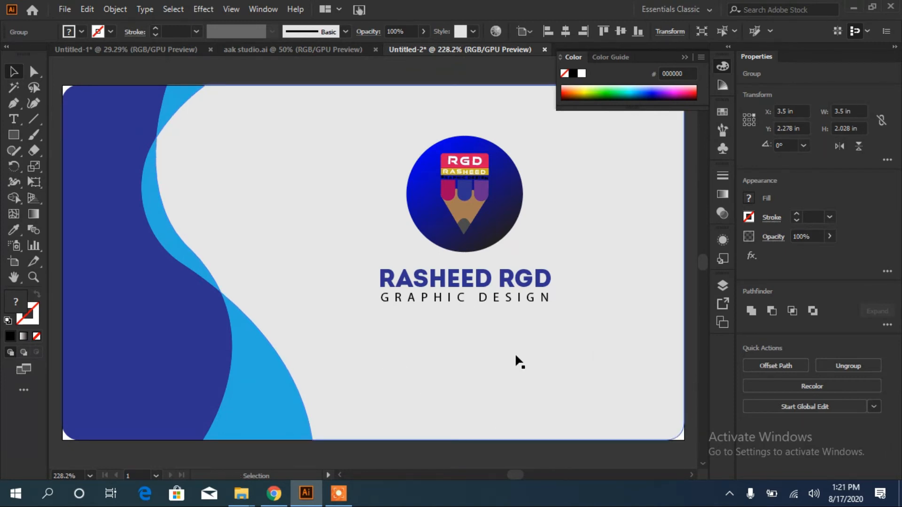
drag(471, 387, 477, 171)
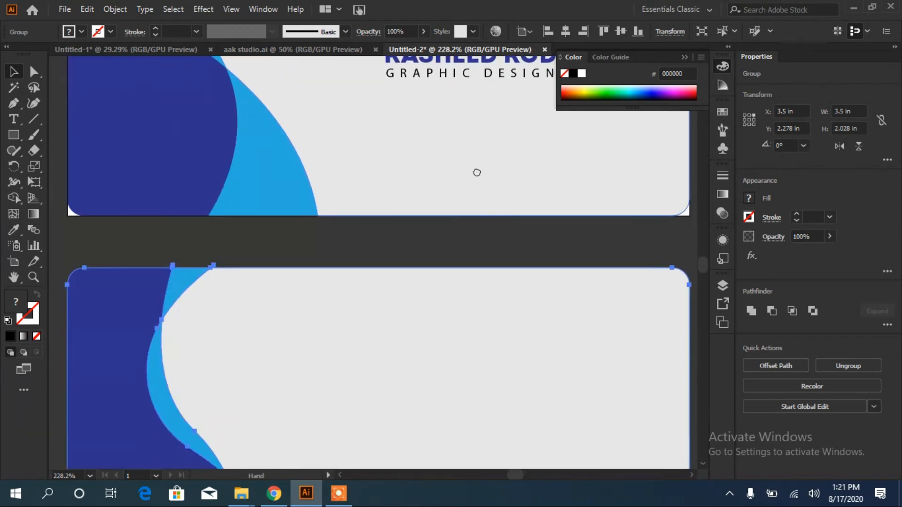
drag(444, 465, 456, 319)
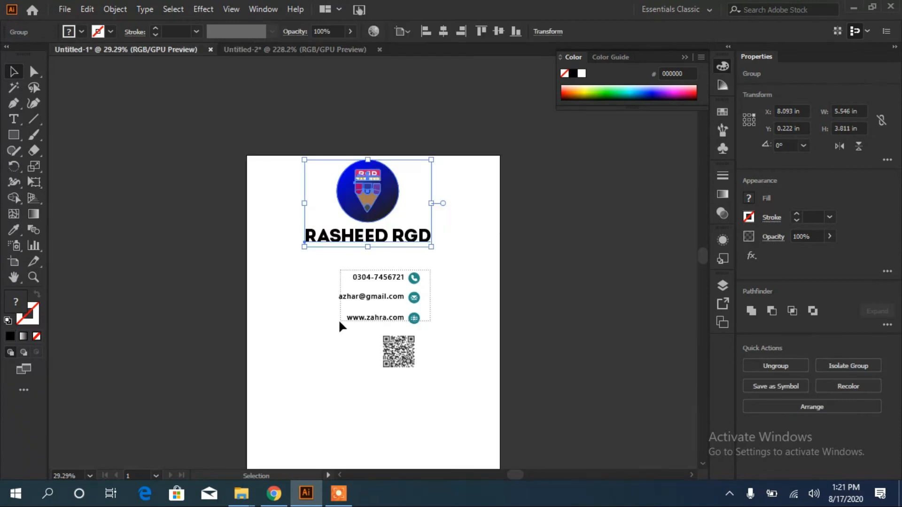
click(339, 323)
key(ctrl+shift+g)
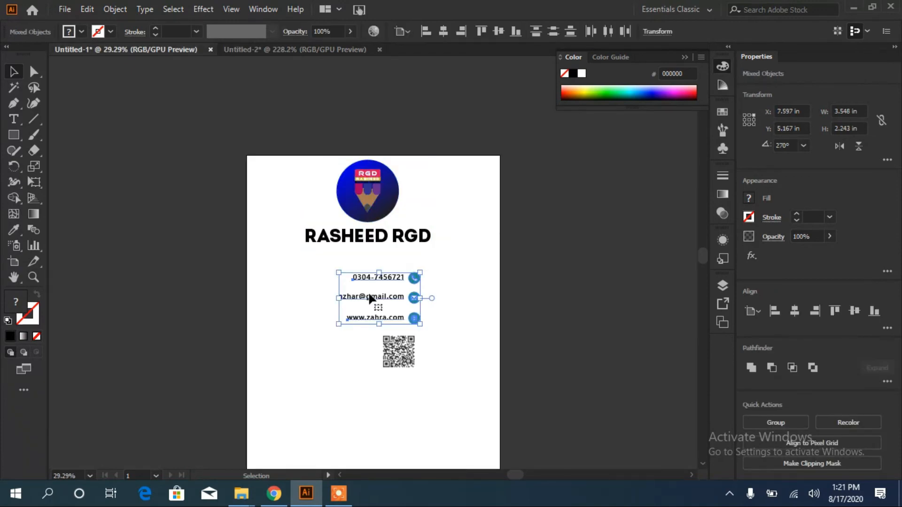
drag(369, 300, 481, 241)
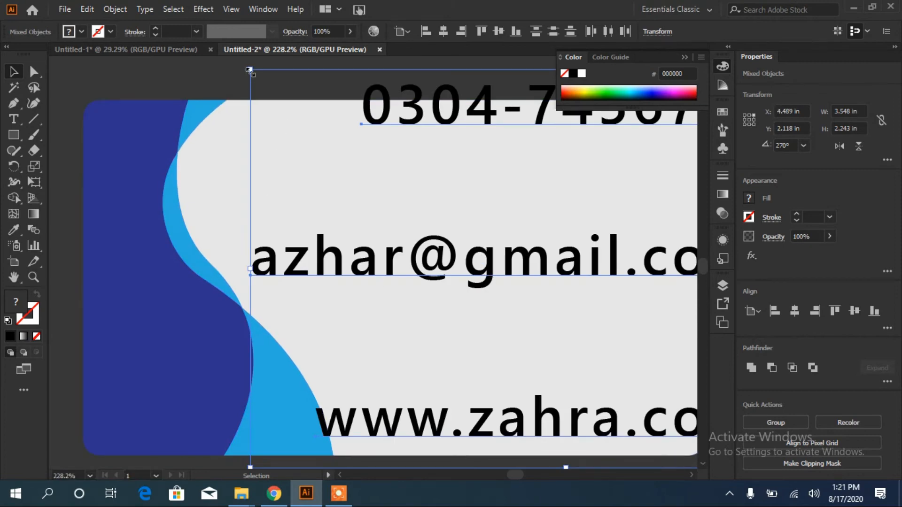
Scale the contact details down proportionally to about 1.02 by 0.65 in and shift them slightly left on the duplicated card
drag(250, 70, 365, 214)
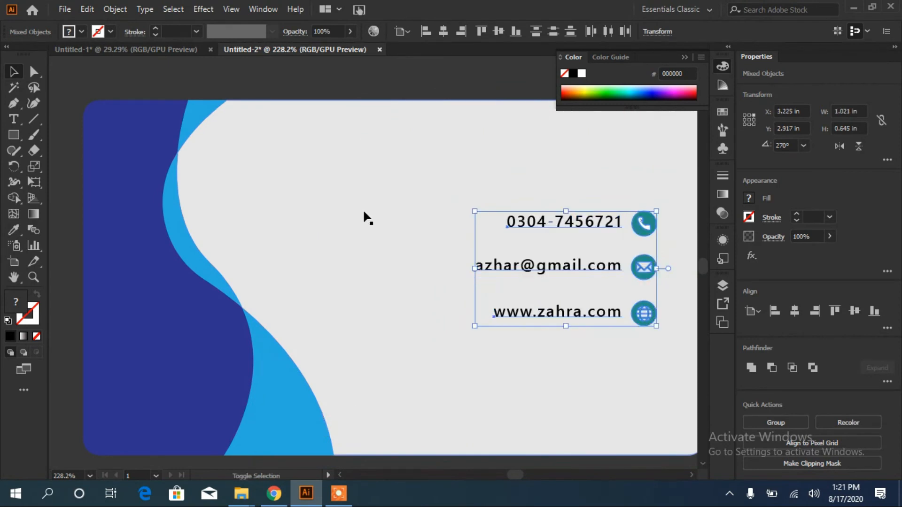
drag(605, 226, 587, 226)
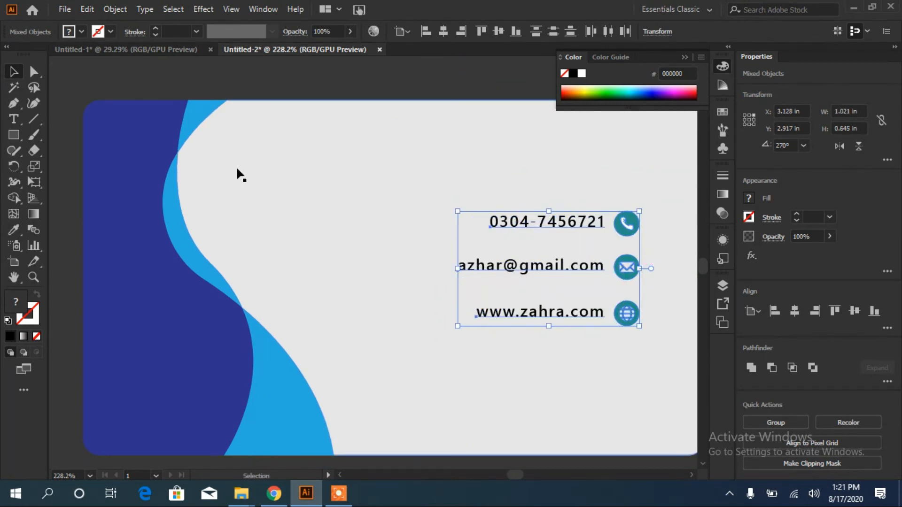
key(a)
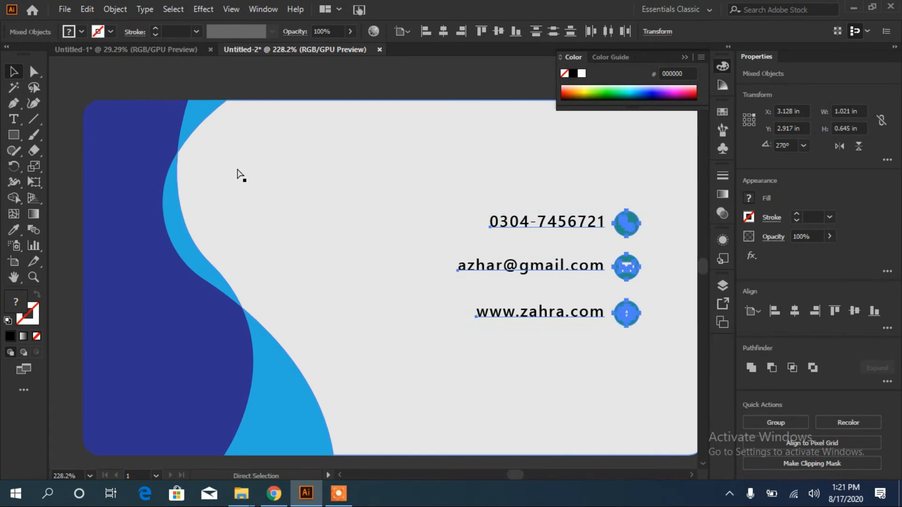
Show the rulers and place a vertical guide at X 0.125 in and a horizontal guide at Y about 2.4 in on the second card
key(ctrl+r)
key(v)
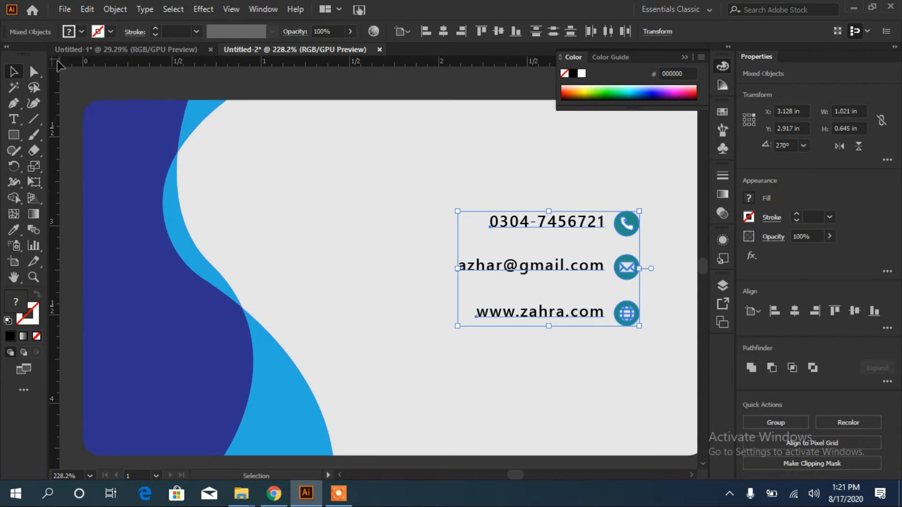
drag(56, 110, 112, 124)
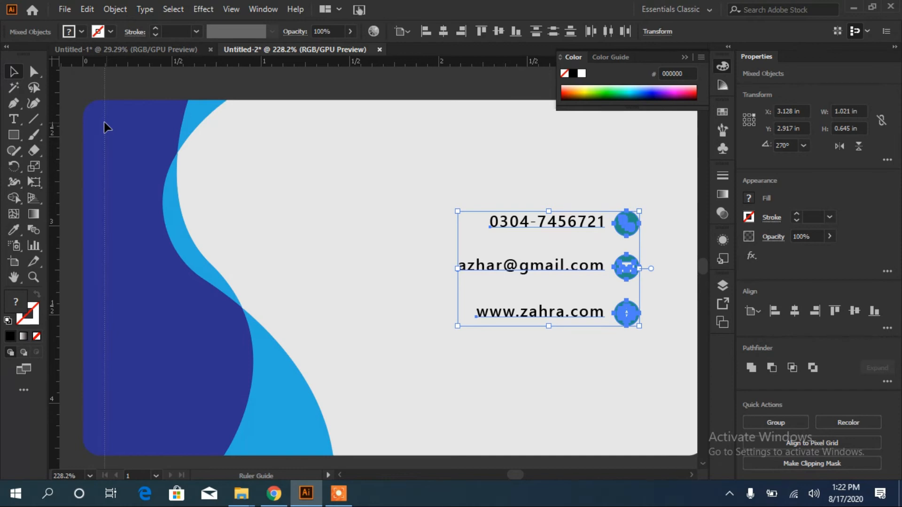
drag(104, 123, 104, 123)
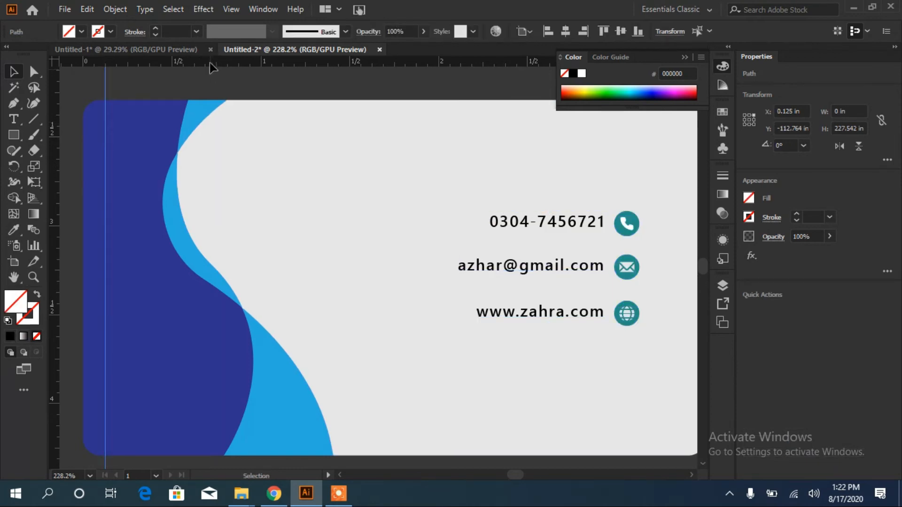
drag(210, 63, 205, 121)
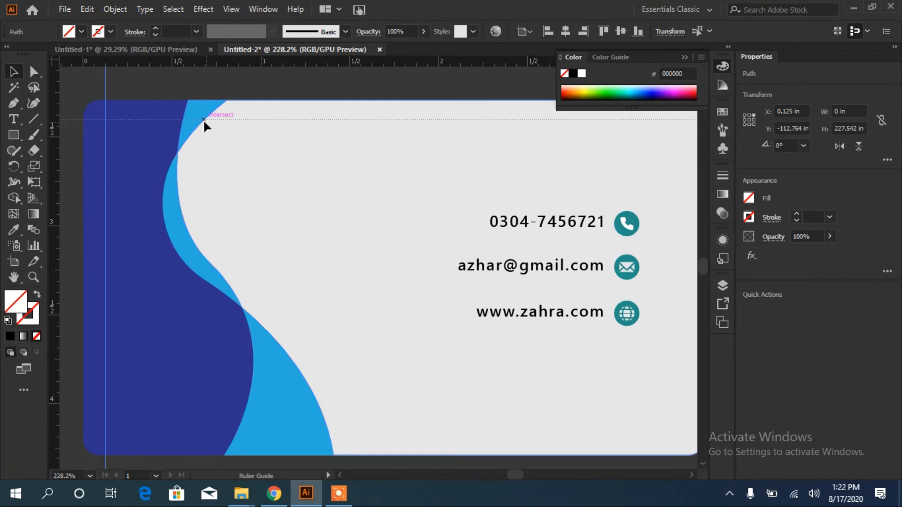
drag(202, 119, 204, 120)
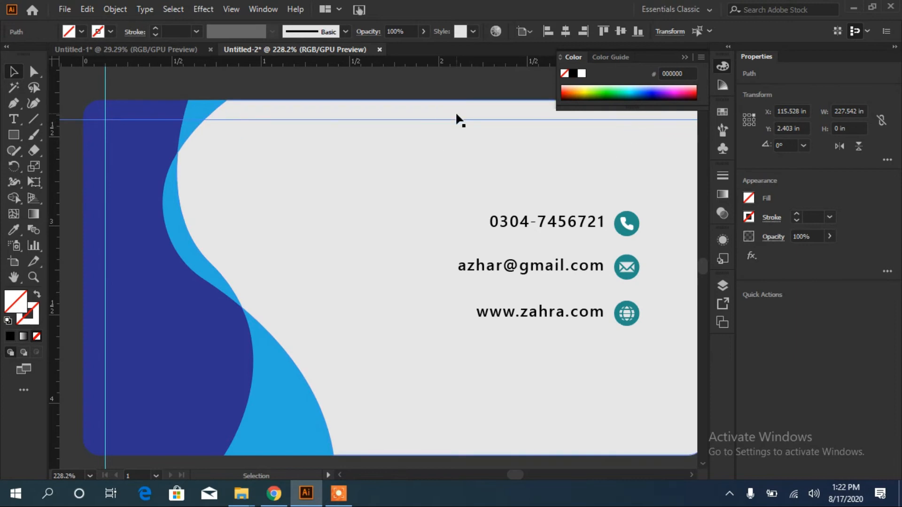
Add guides inside the card's right edge at X about 3.31 in and inside its bottom edge, and move the contact details beside the right guide
drag(57, 135, 139, 142)
drag(638, 181, 670, 183)
key(ctrl)
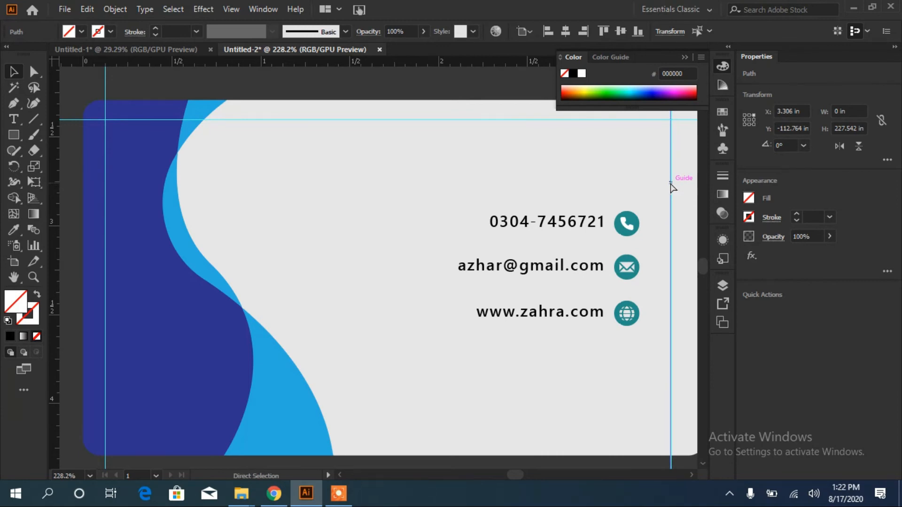
key(ctrl+minus)
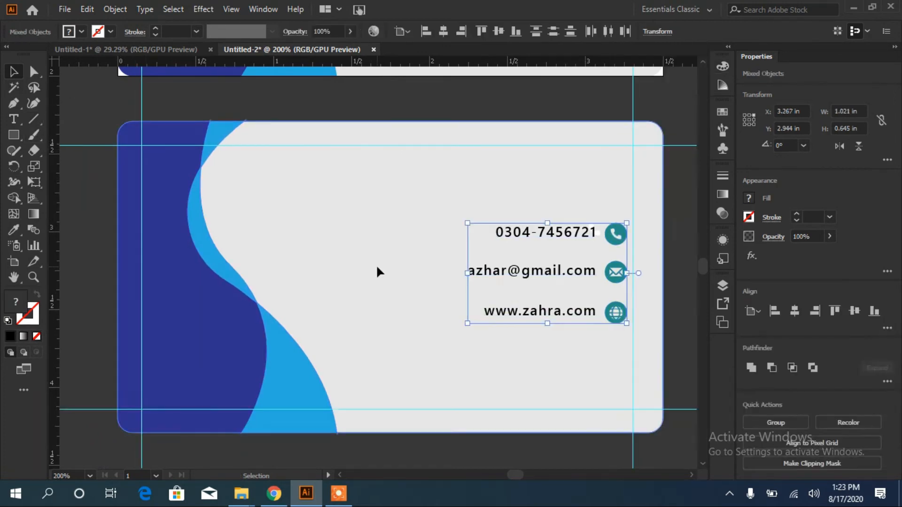
click(377, 270)
Change the font style of the phone, e-mail and website lines to Bold
click(505, 235)
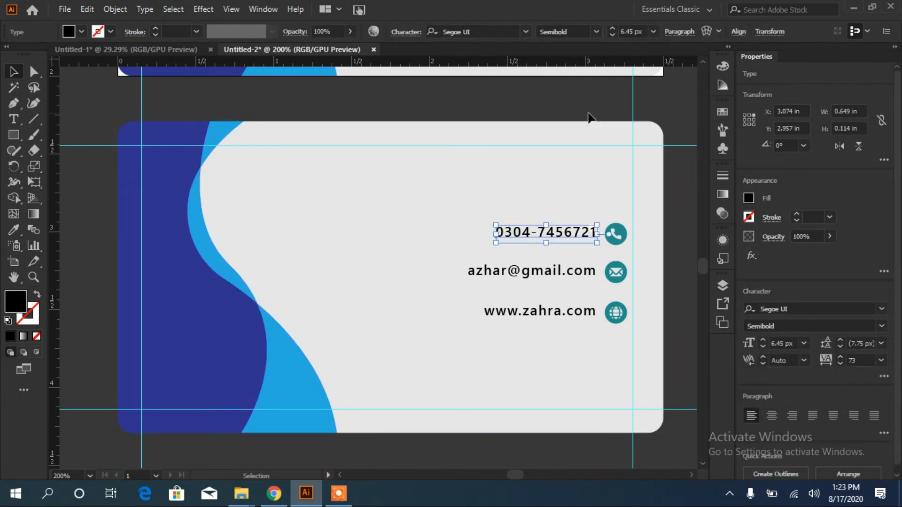
click(596, 33)
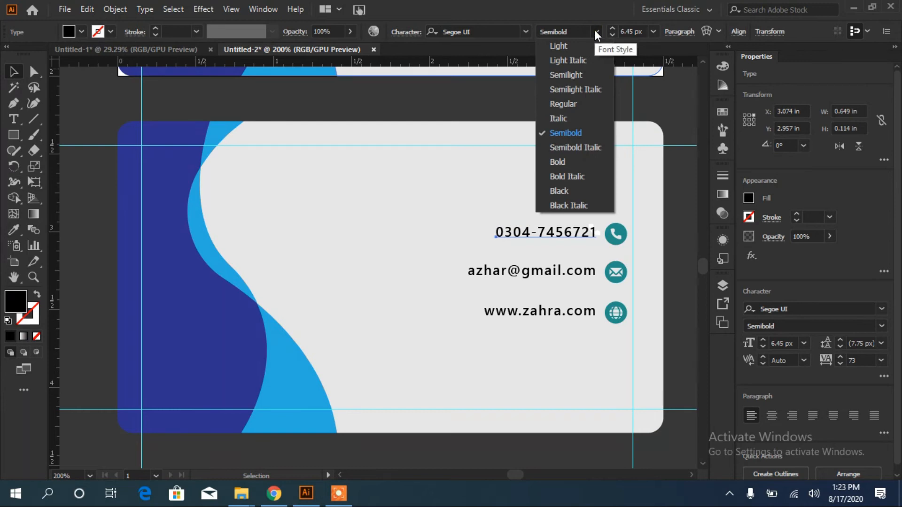
click(564, 162)
click(561, 278)
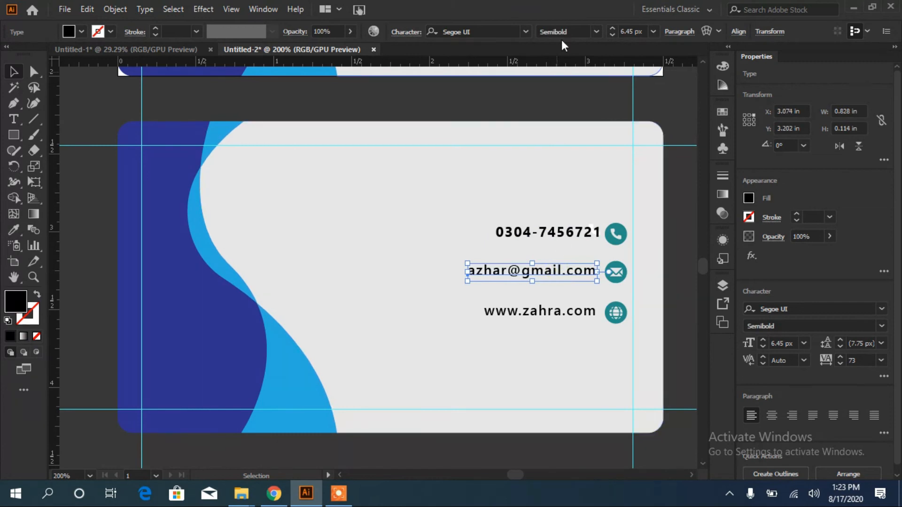
click(595, 32)
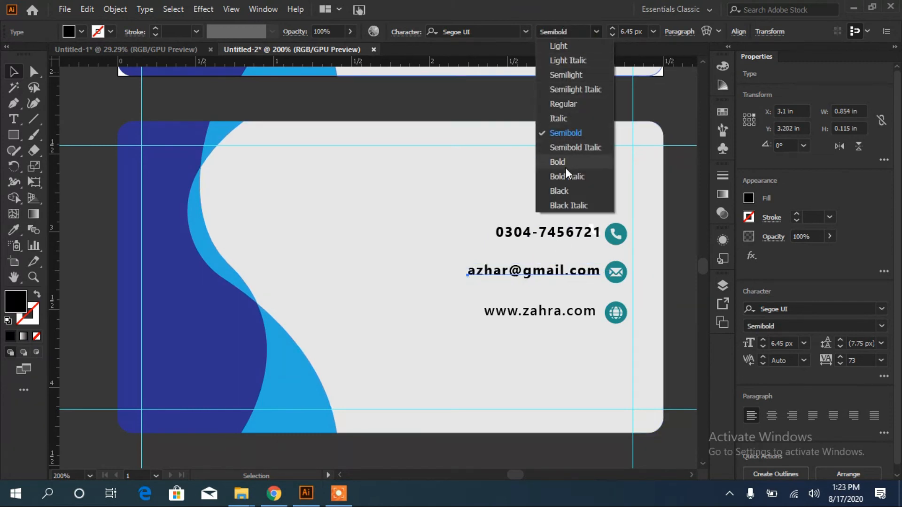
click(563, 163)
click(556, 317)
click(596, 33)
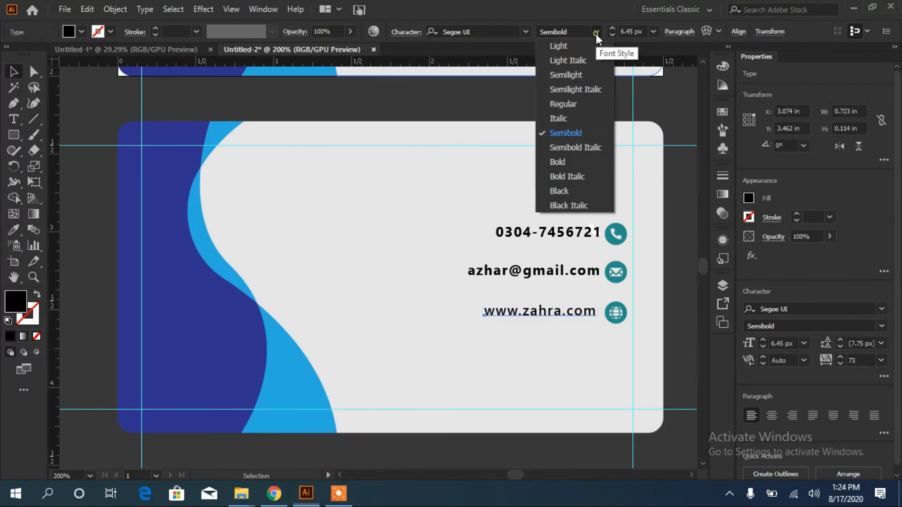
click(573, 164)
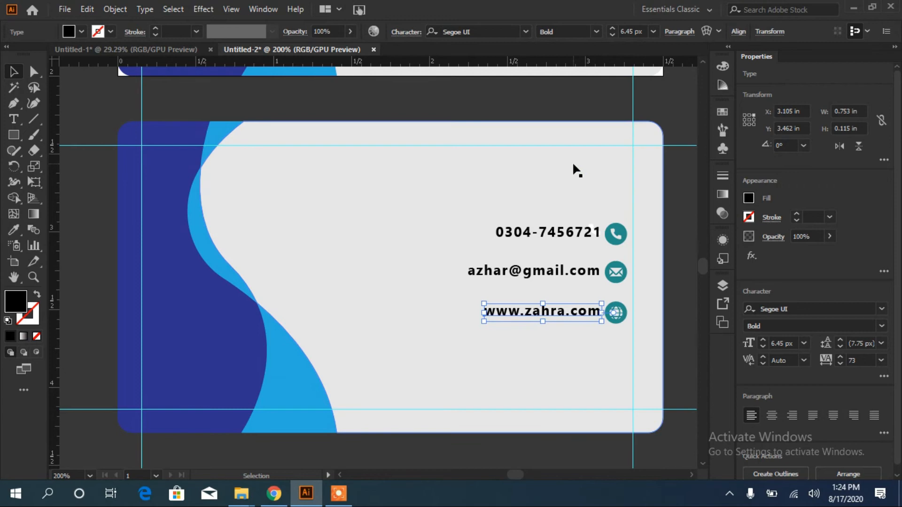
Recolor the phone, envelope and globe icons with the light blue sampled from the card's curve, and deselect them
click(623, 231)
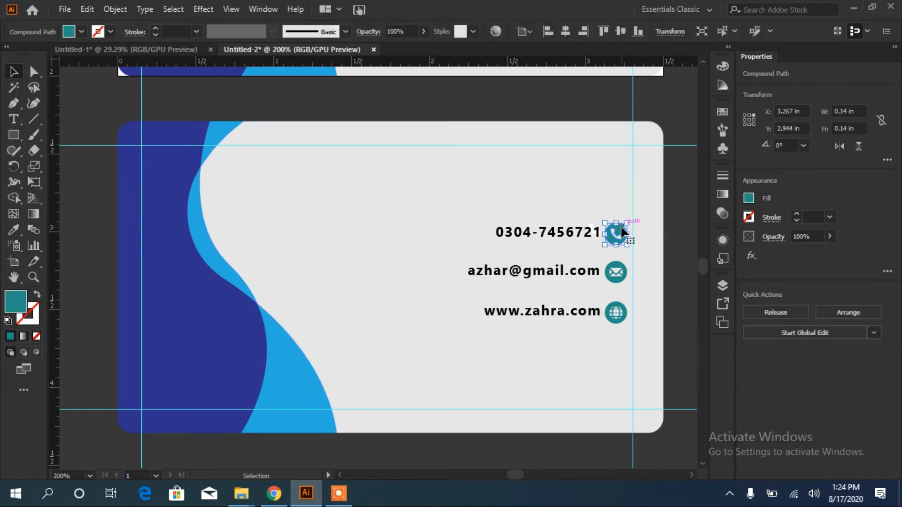
shift+click(625, 275)
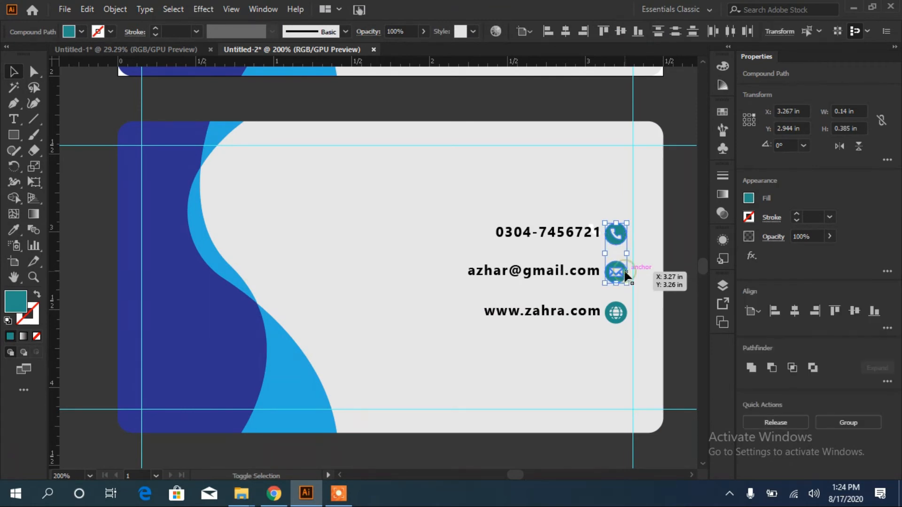
shift+click(626, 318)
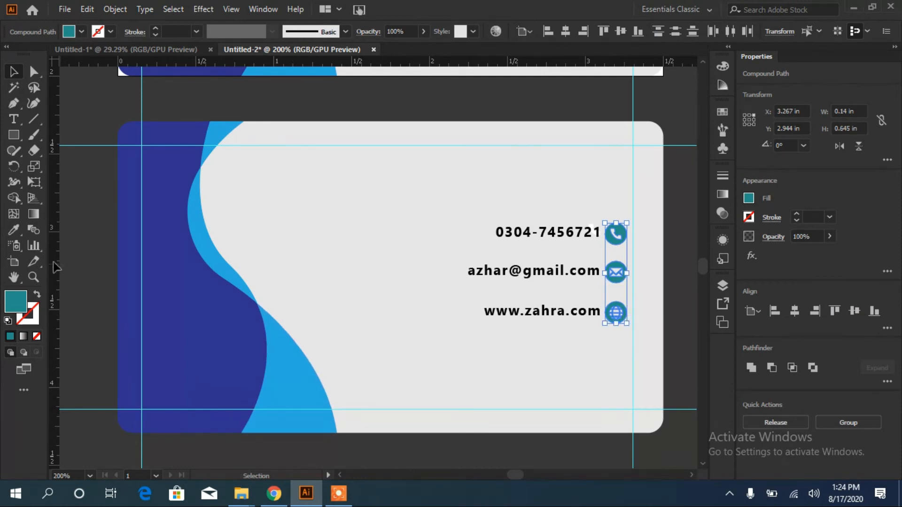
click(14, 230)
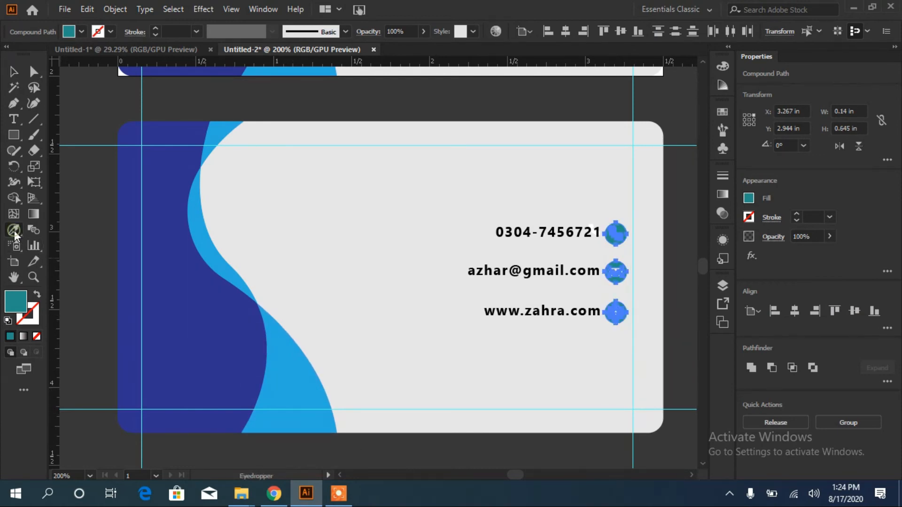
click(299, 383)
key(v)
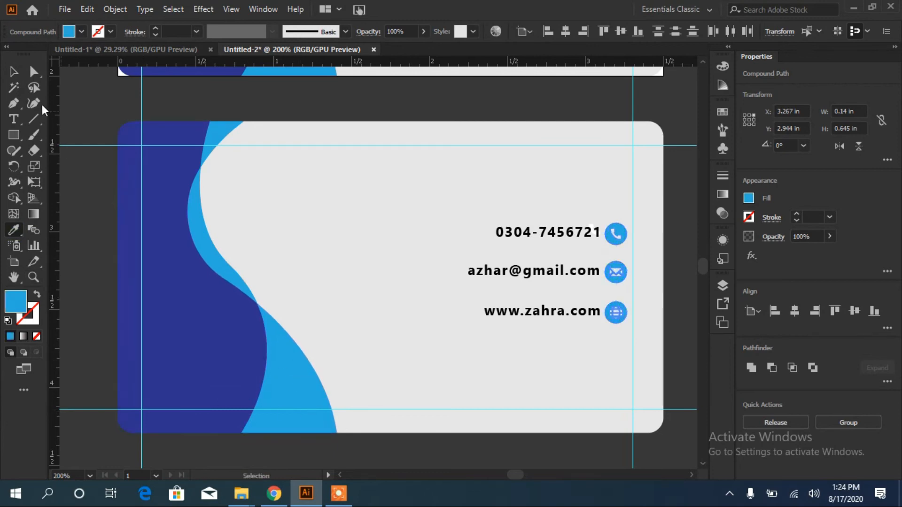
click(13, 72)
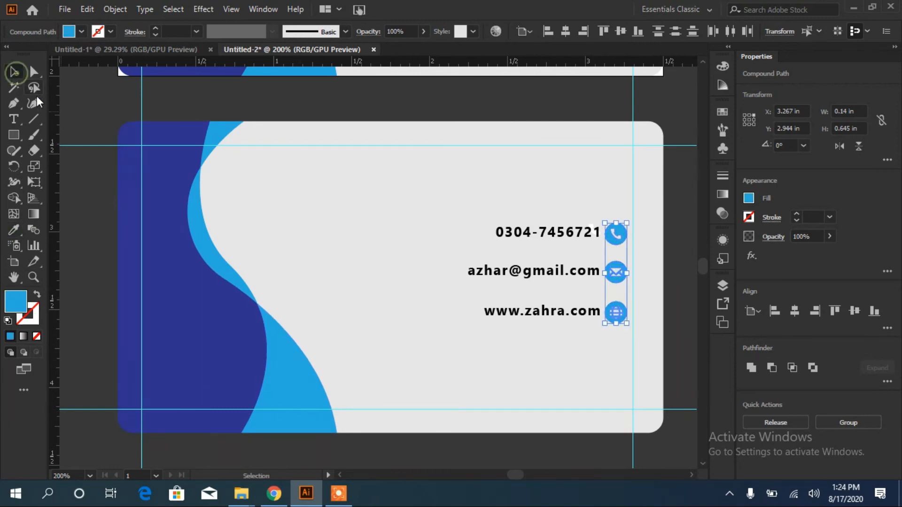
click(400, 230)
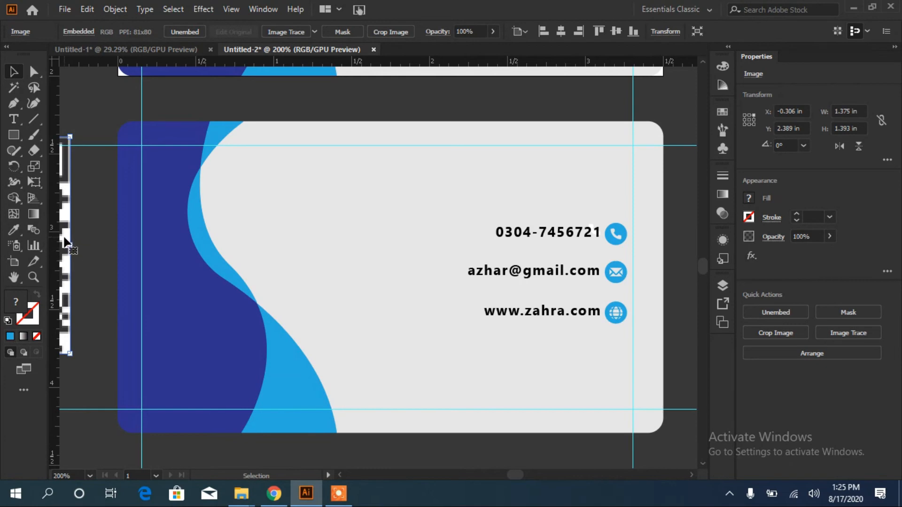
Move the QR code image onto the second card and scale it down proportionally to about 0.21 by 0.21 in, below the contact details
drag(66, 241, 398, 256)
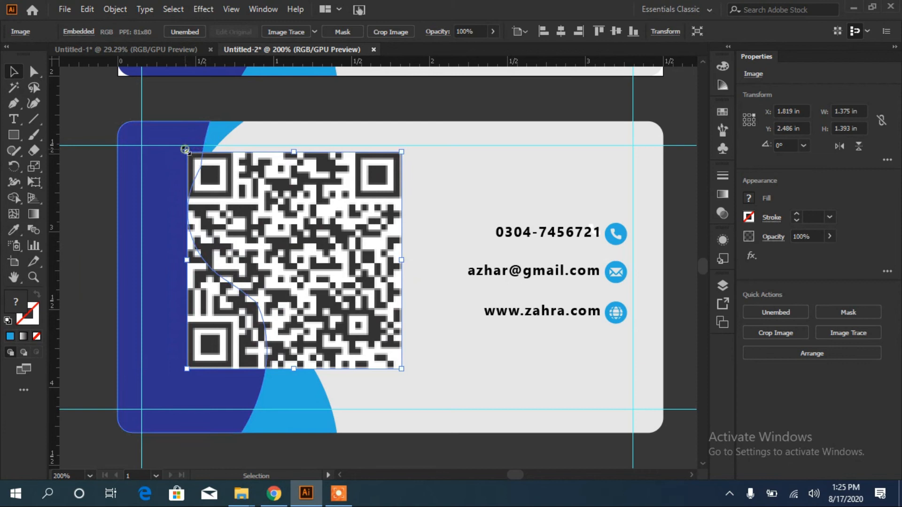
drag(185, 150, 335, 269)
drag(335, 303, 358, 332)
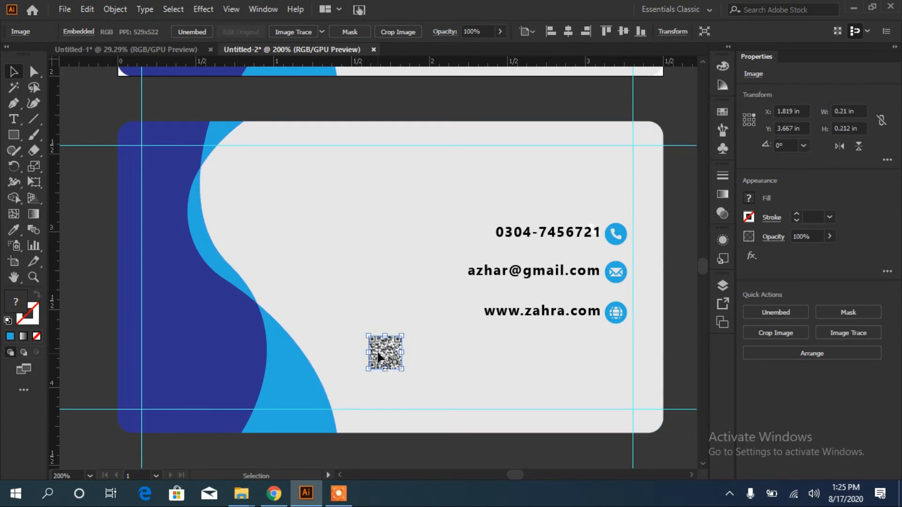
Draw a square of about 0.264 in with a small margin around the QR code and send it to the back
click(14, 136)
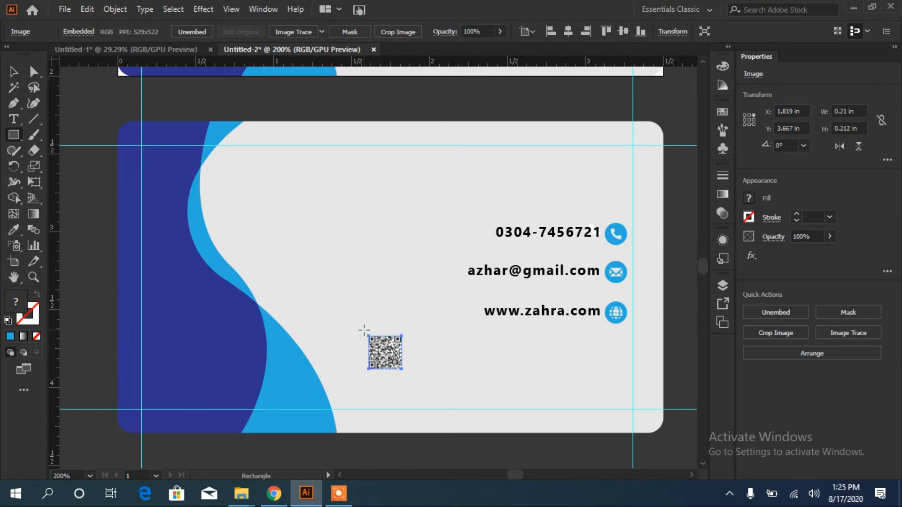
drag(365, 332, 405, 373)
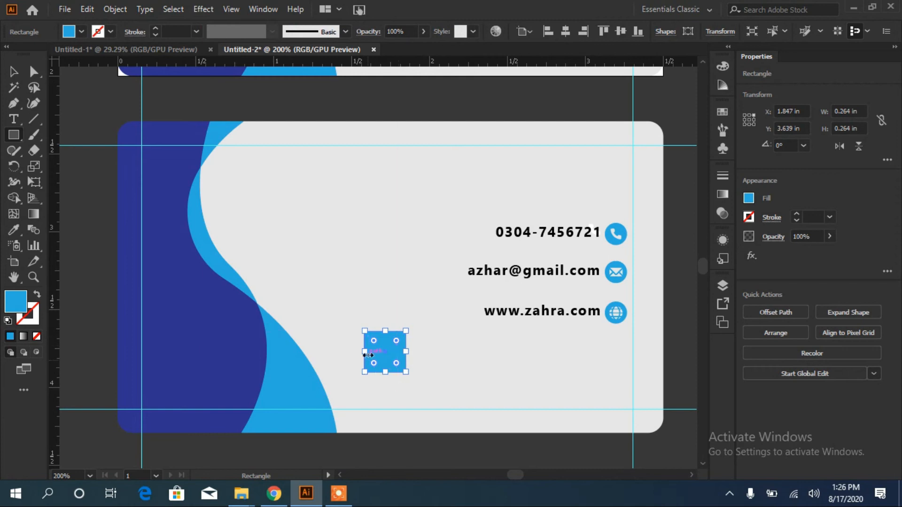
right_click(376, 350)
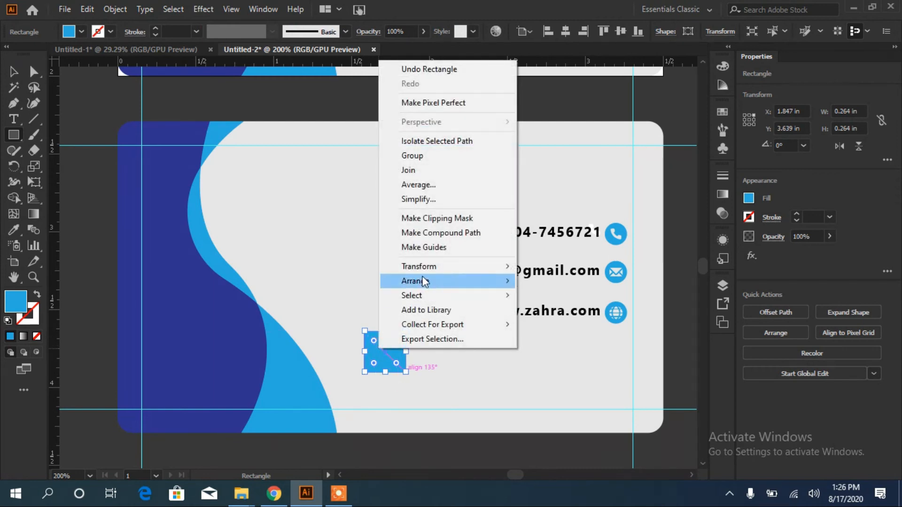
mouse_move(425, 268)
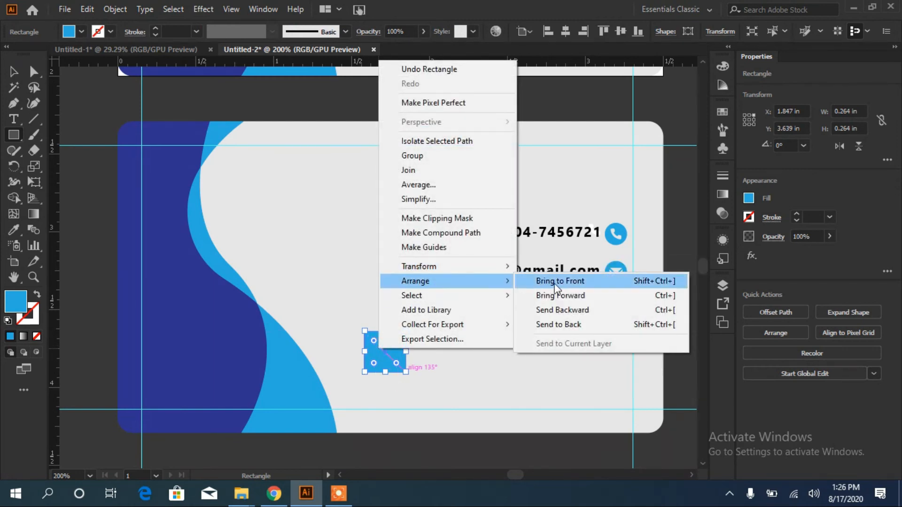
click(571, 325)
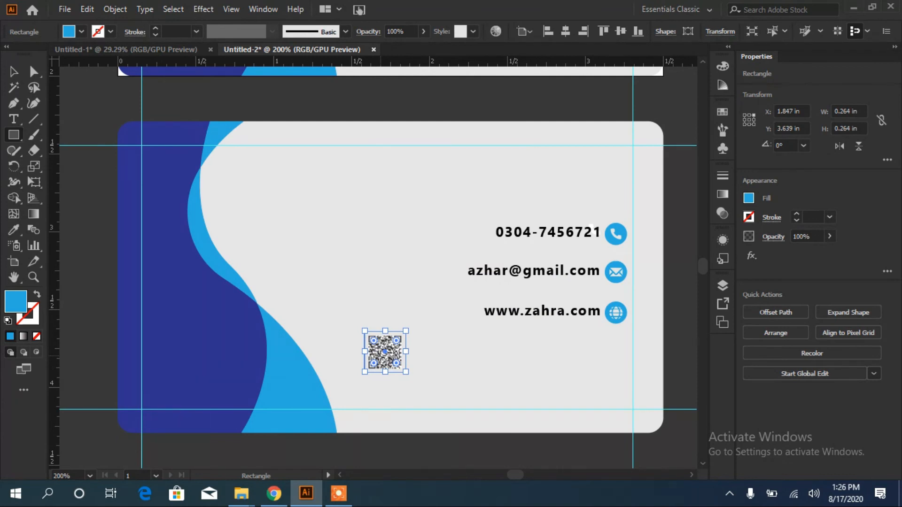
Bring the square forward two levels so it sits above the card background and behind the QR code
right_click(381, 355)
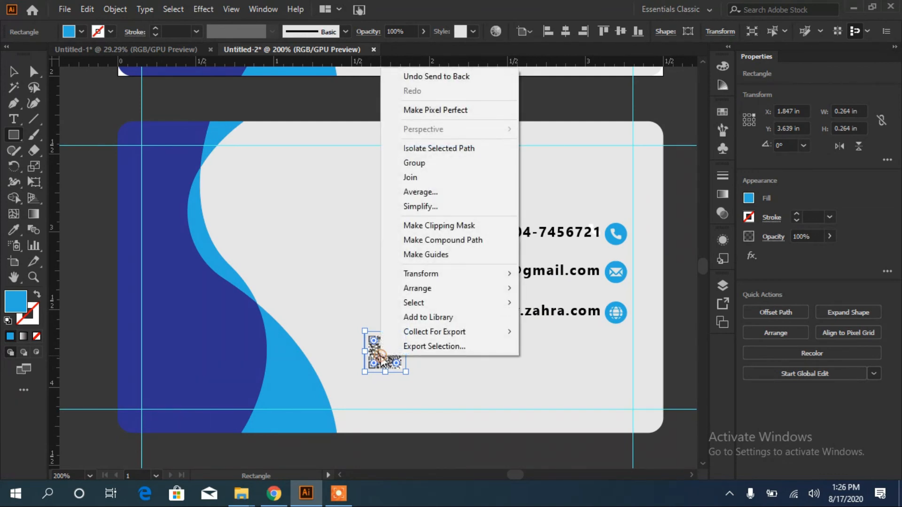
mouse_move(416, 295)
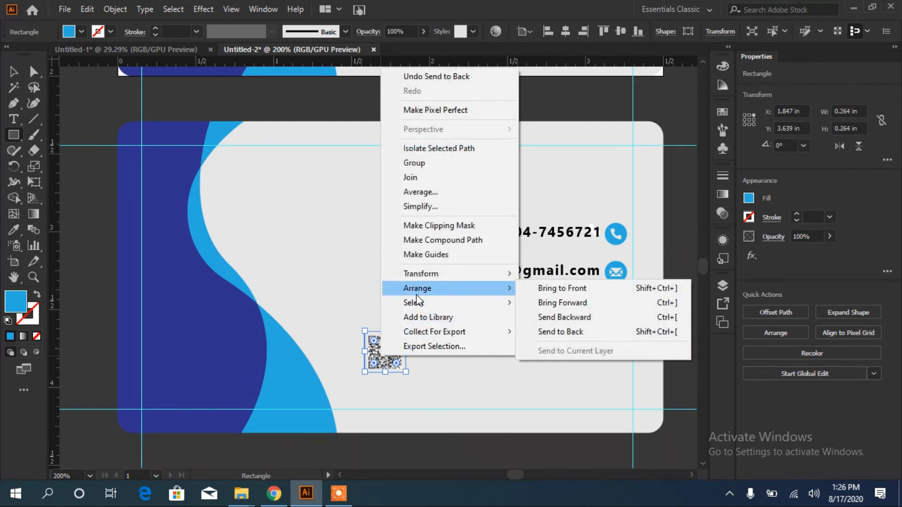
click(569, 303)
right_click(393, 337)
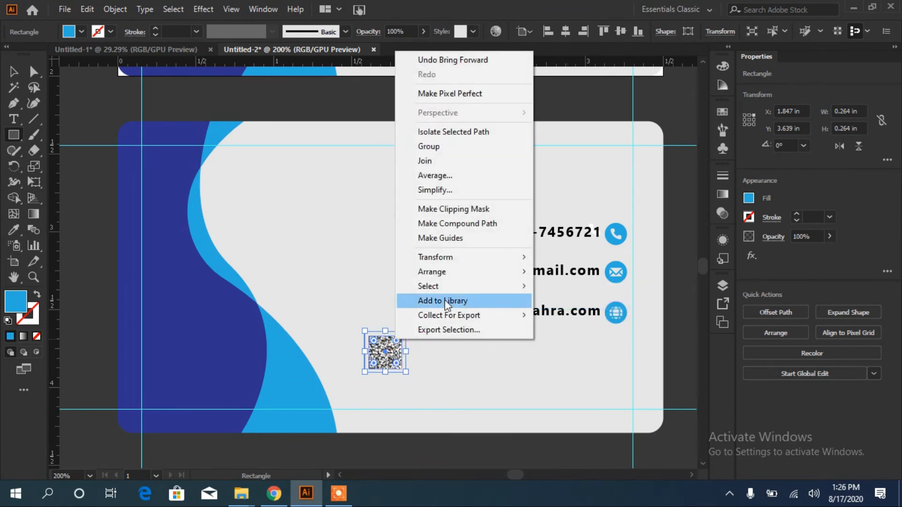
mouse_move(449, 275)
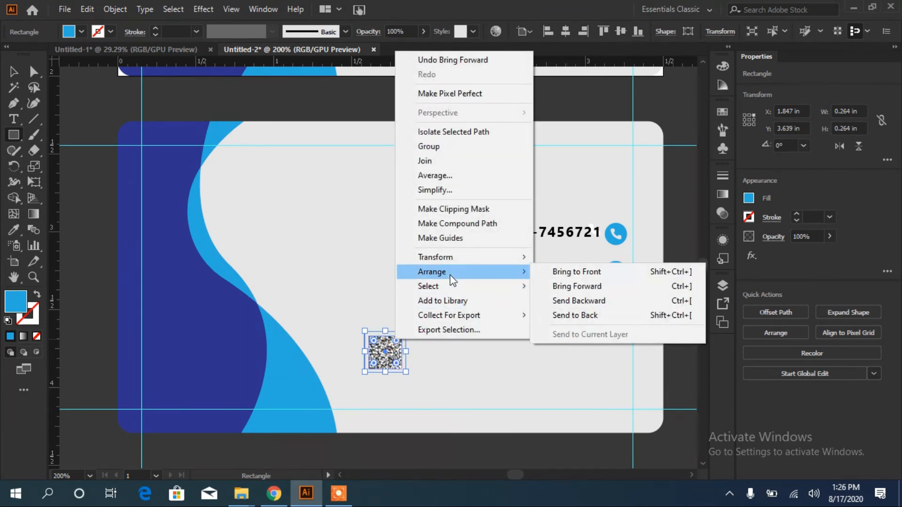
click(578, 287)
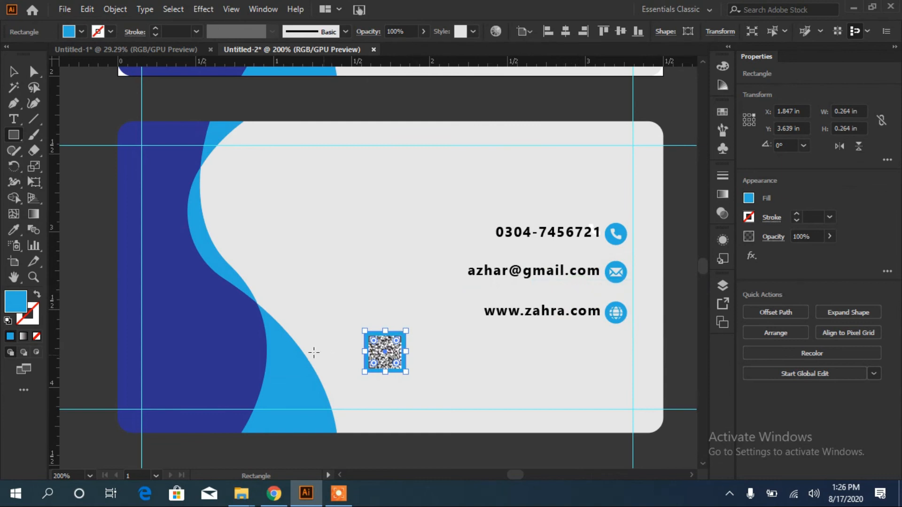
Fill the square behind the QR code with white
click(81, 34)
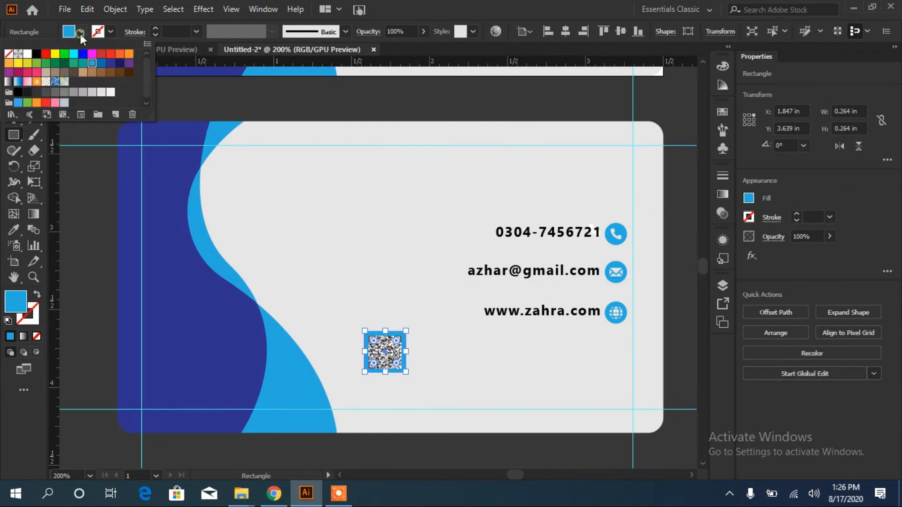
click(27, 54)
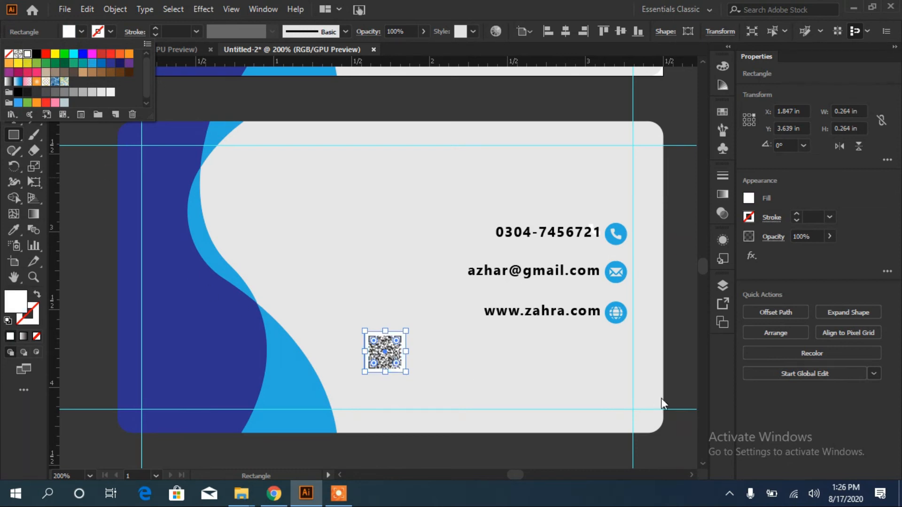
click(685, 361)
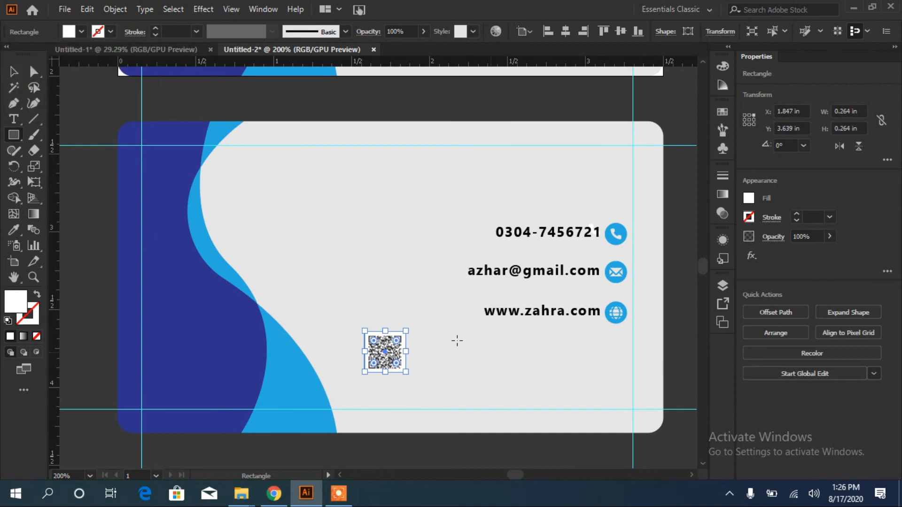
Group the QR code image with the white square behind it
click(13, 72)
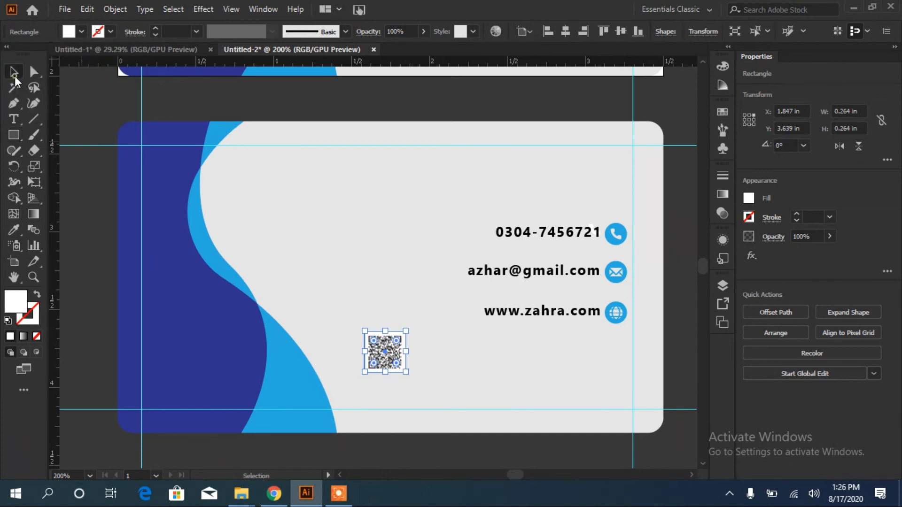
click(416, 372)
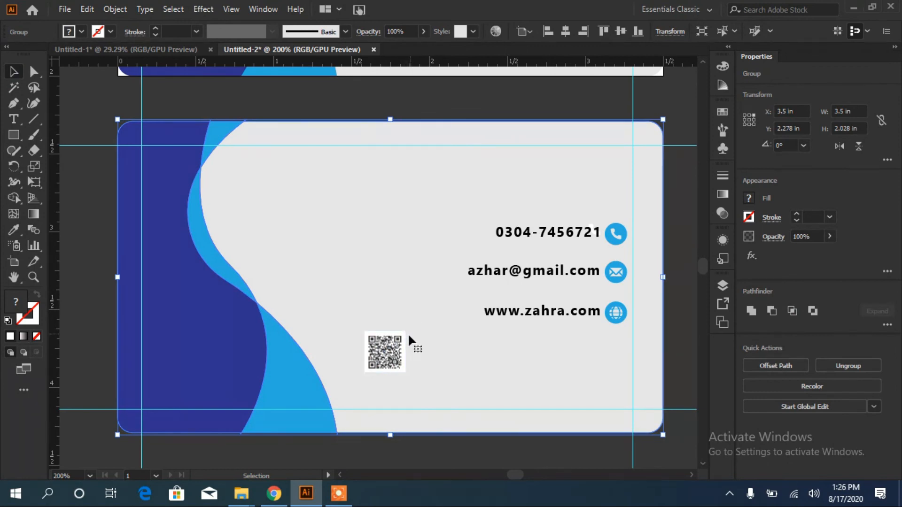
click(404, 343)
click(435, 354)
click(399, 362)
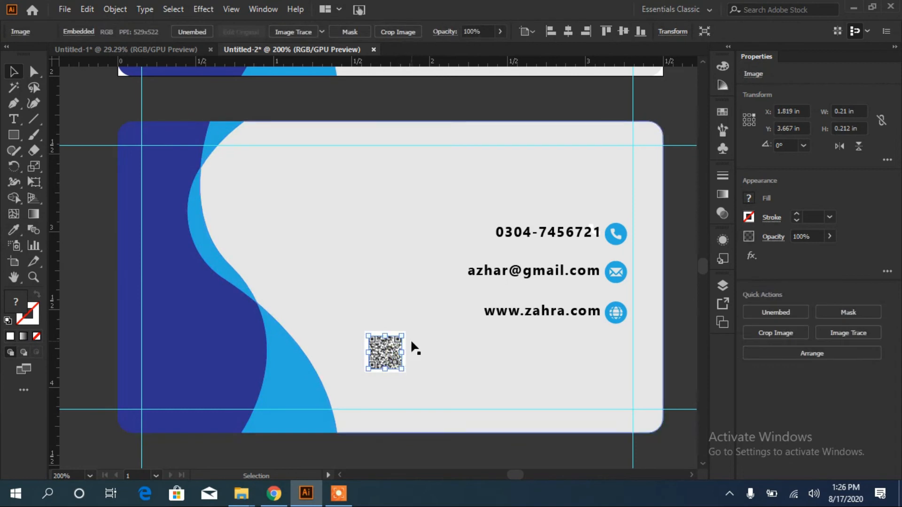
shift+click(406, 342)
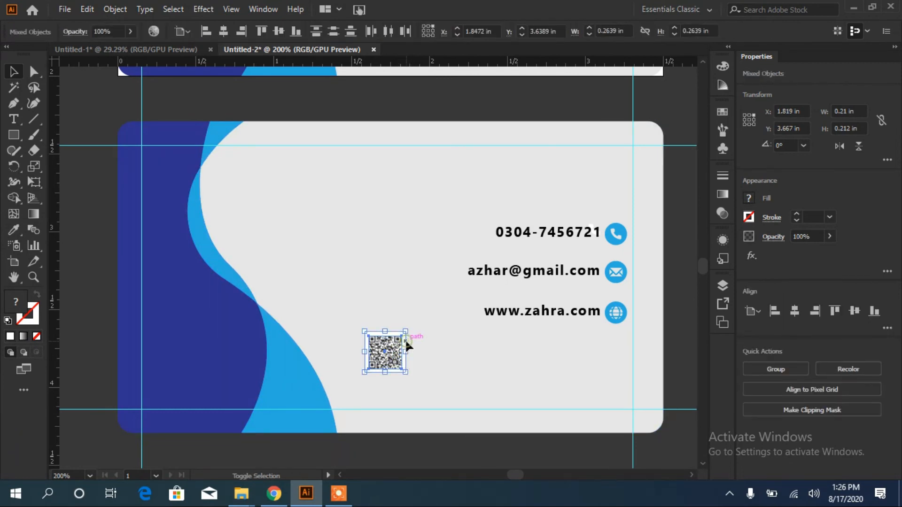
click(775, 370)
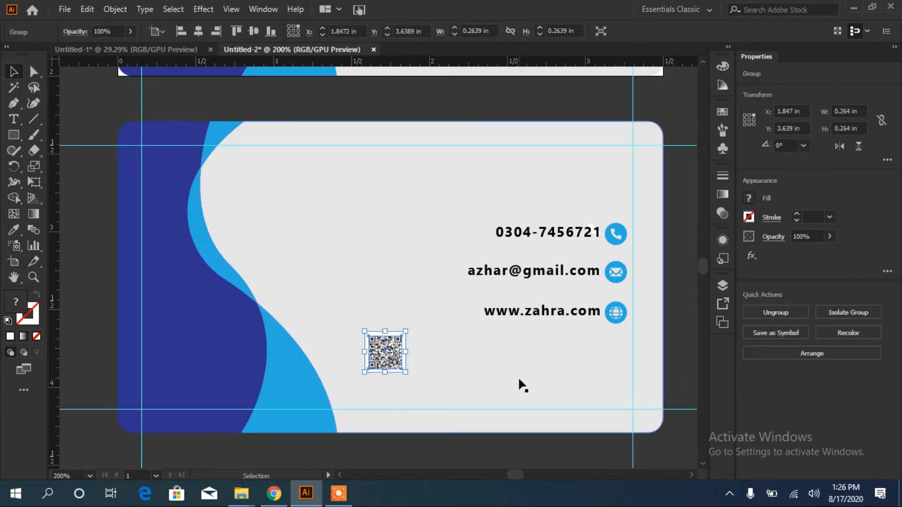
Move the QR code group below the web address and enlarge it proportionally to about 0.347 by 0.347 in
shift+click(520, 382)
click(389, 364)
drag(389, 364, 581, 381)
click(407, 280)
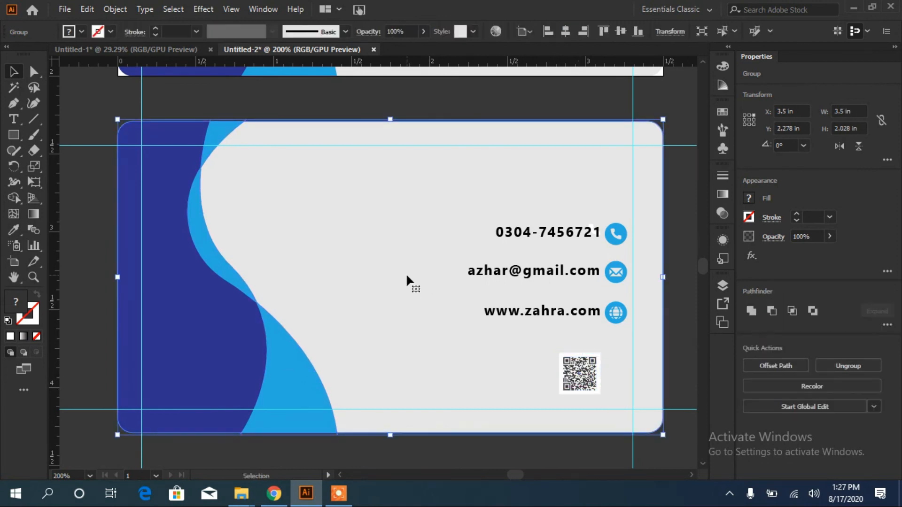
click(569, 376)
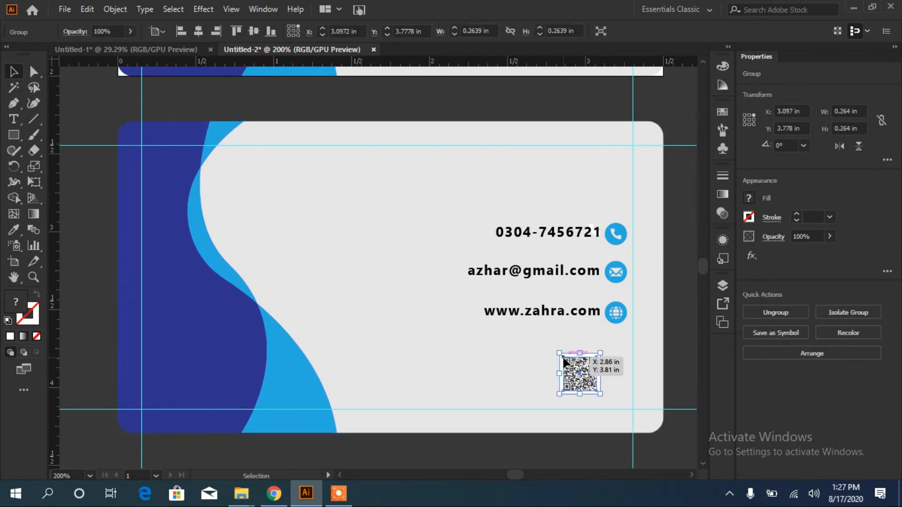
drag(559, 352, 539, 343)
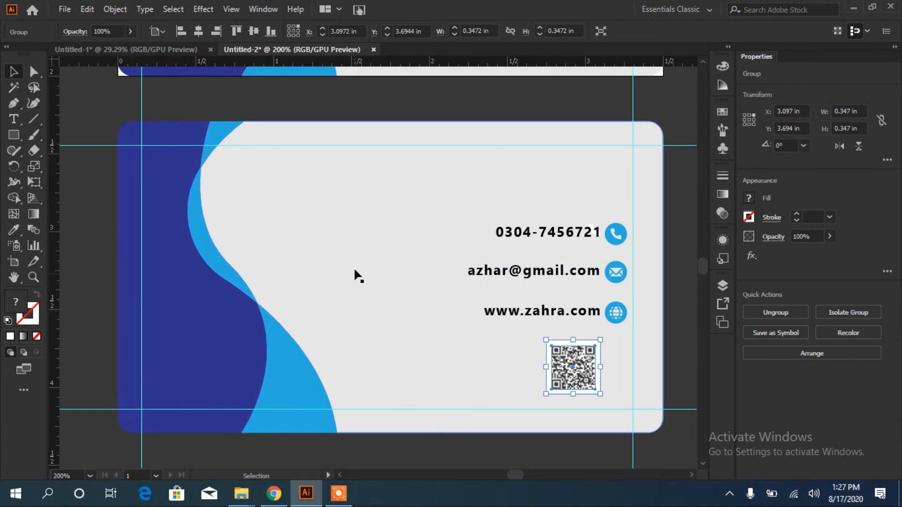
Copy the logo, company name and tagline from the first card onto the second card, between the curves and the contact details
scroll(706, 268, up, 5)
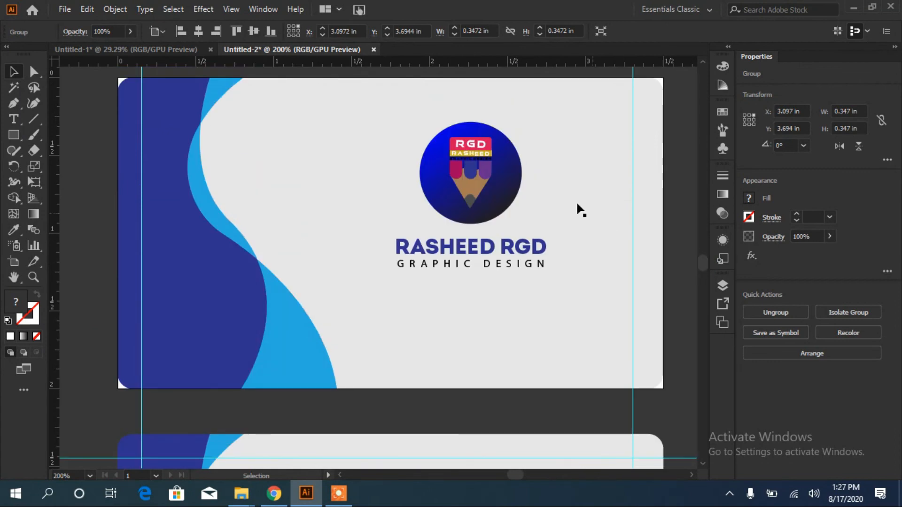
click(514, 178)
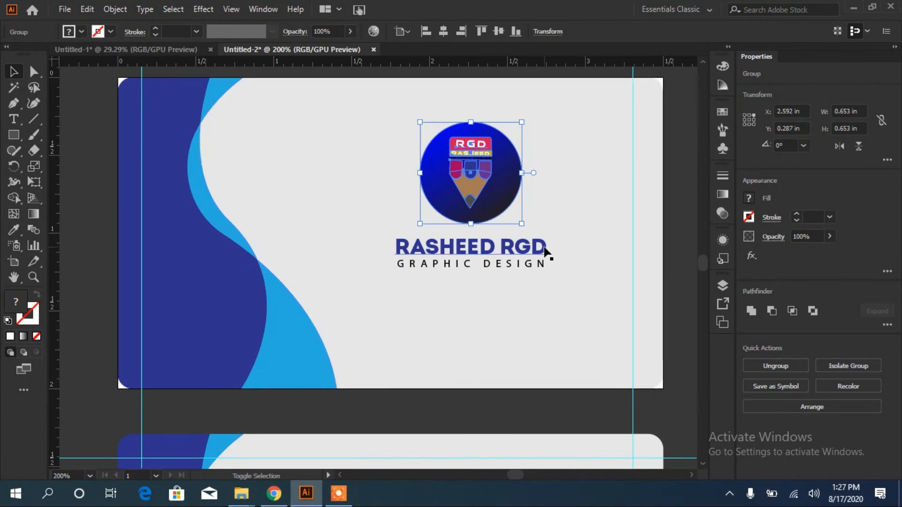
shift+click(543, 247)
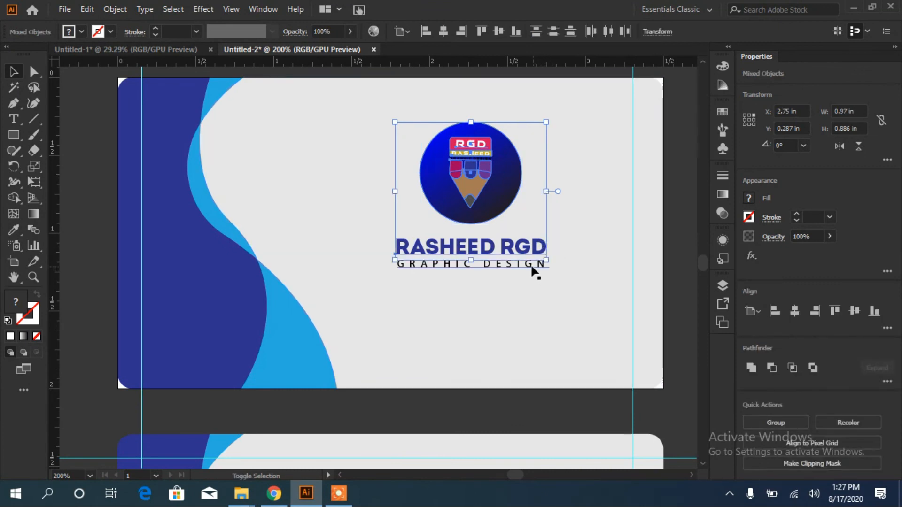
shift+click(530, 265)
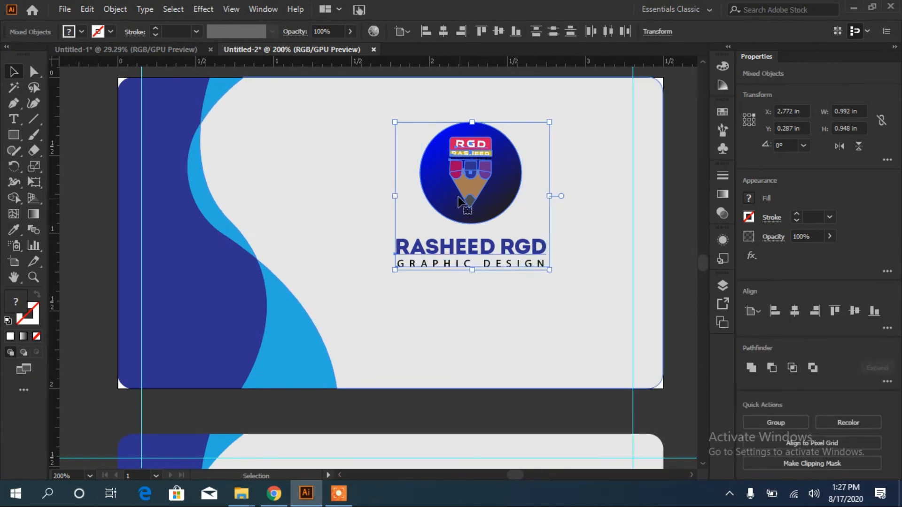
drag(452, 193, 362, 416)
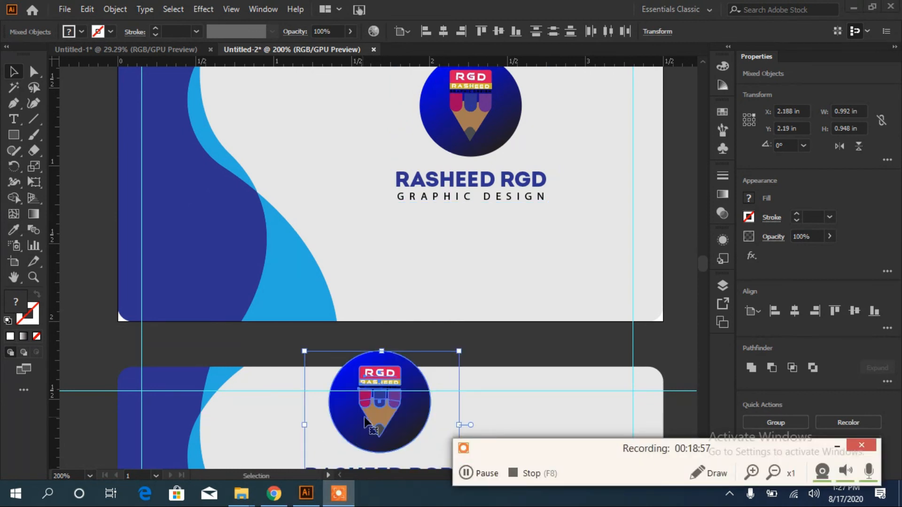
click(837, 445)
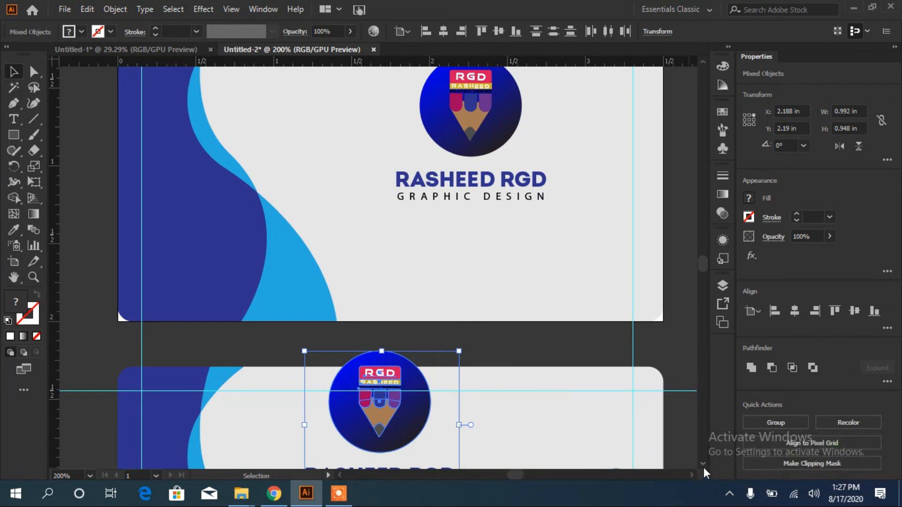
scroll(701, 467, down, 5)
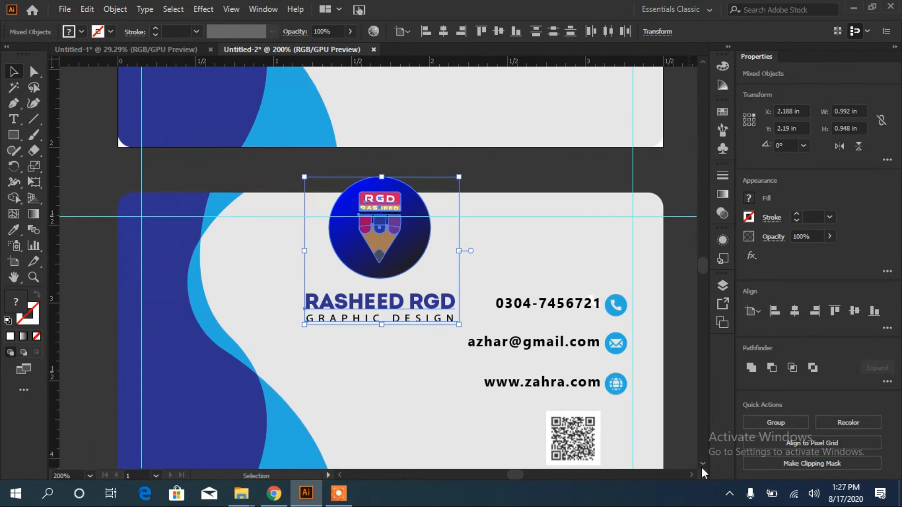
scroll(701, 467, down, 4)
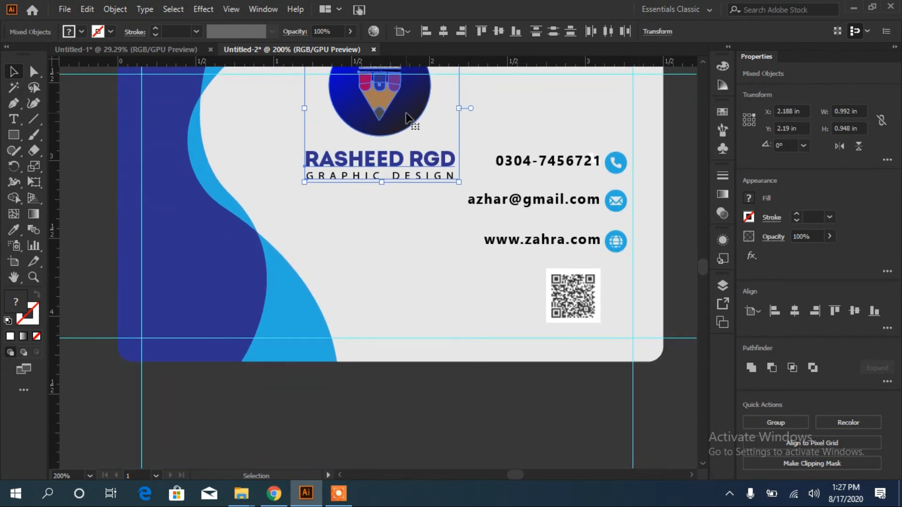
drag(407, 118, 376, 210)
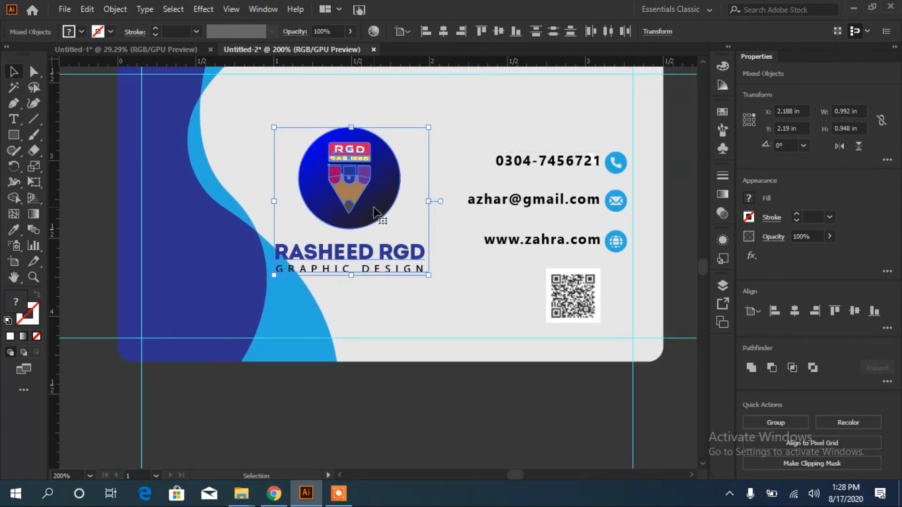
Scale the copied logo set down to about 0.372 by 0.356 in and place a duplicate low on the dark blue area
drag(270, 122, 321, 175)
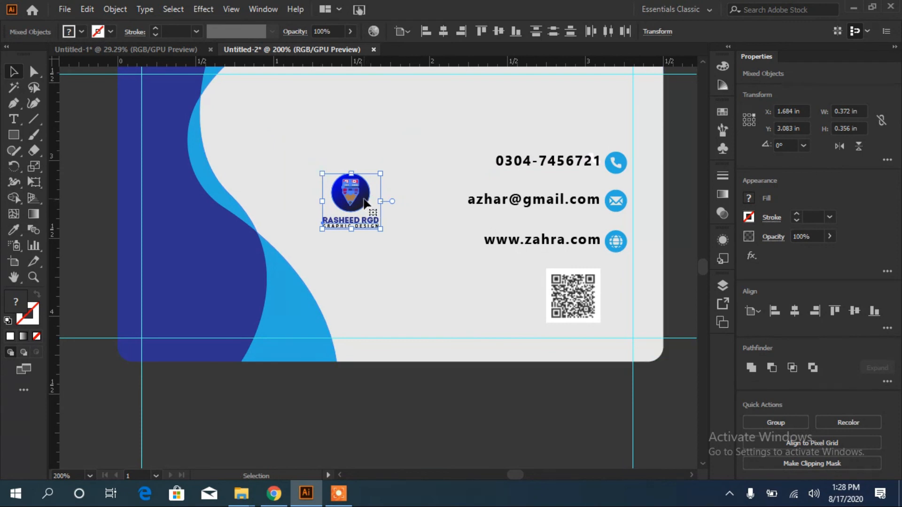
drag(365, 202, 202, 292)
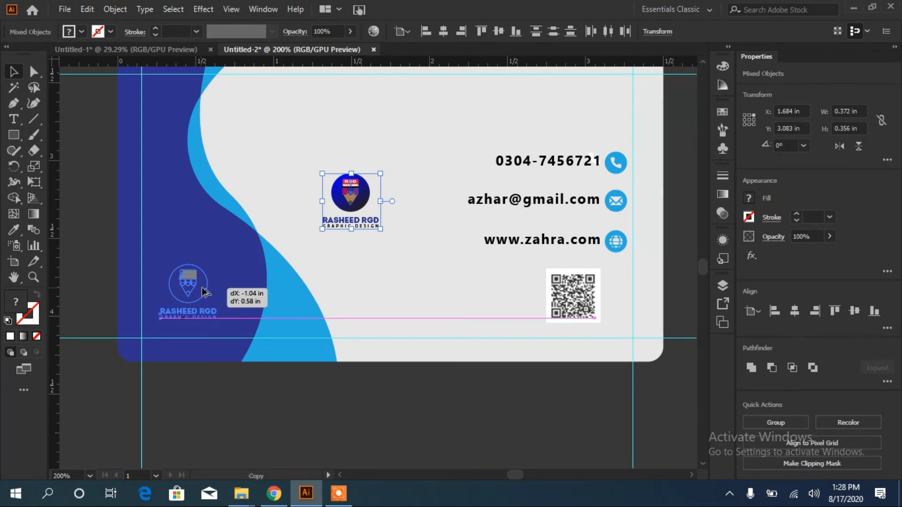
drag(202, 289, 202, 289)
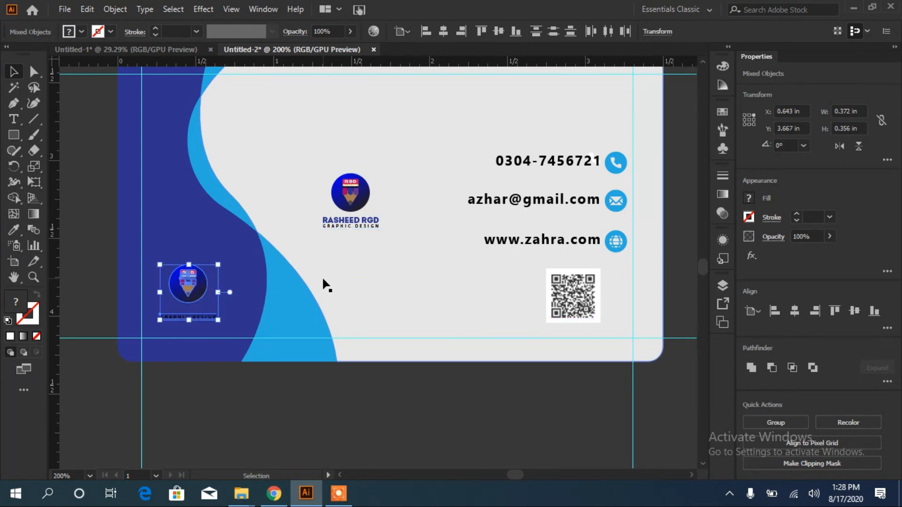
click(323, 279)
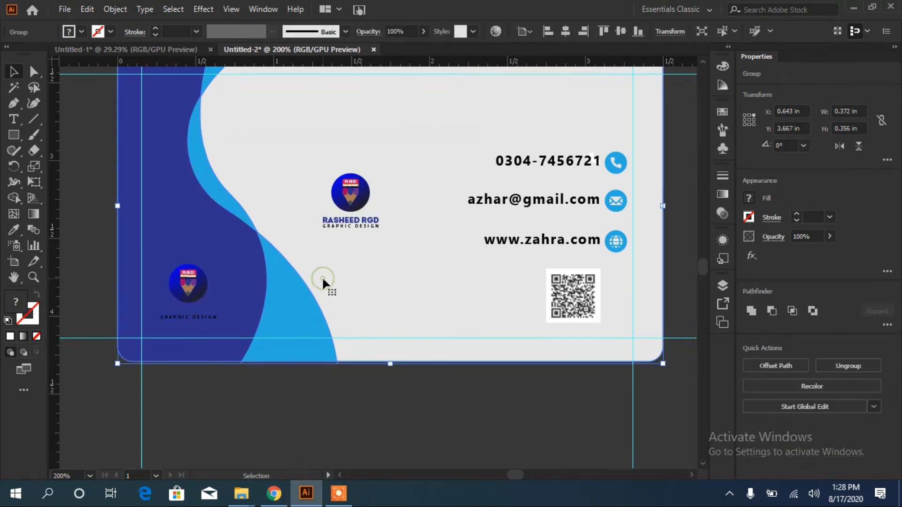
Fill the company name under the logo on the dark blue area with white
click(189, 313)
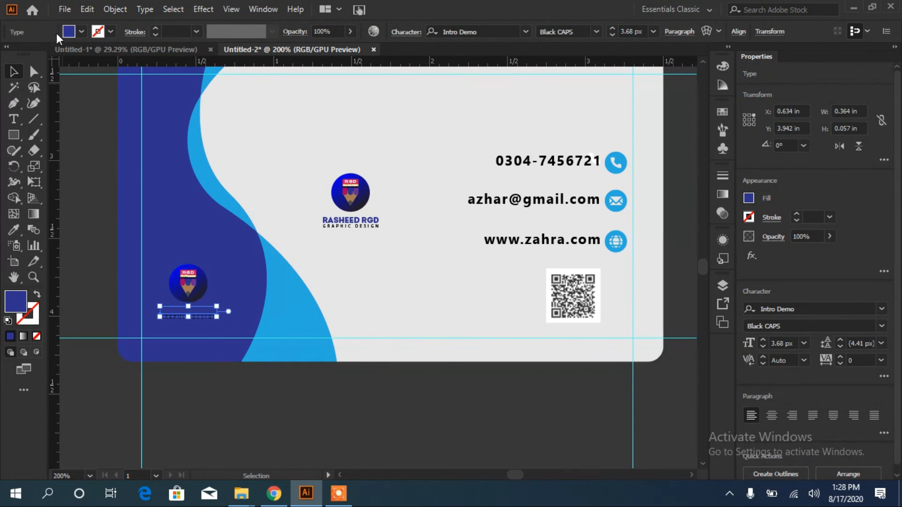
click(81, 32)
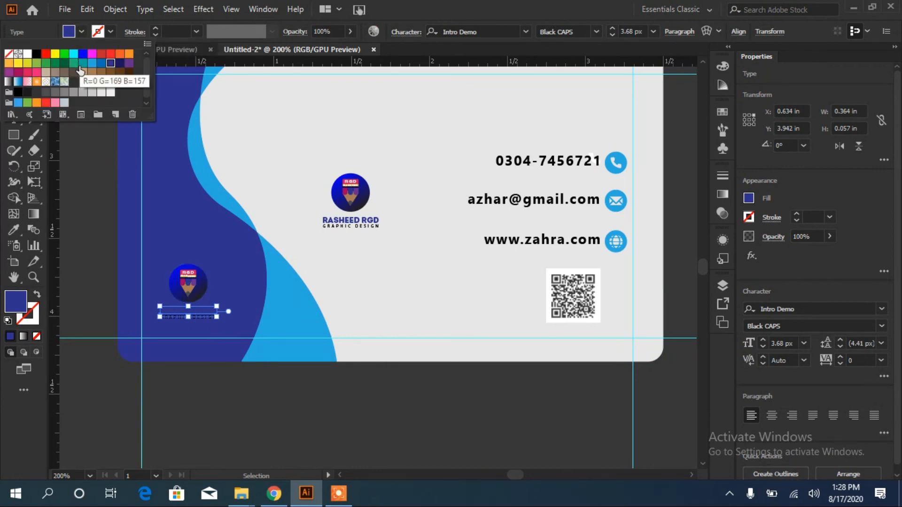
click(28, 54)
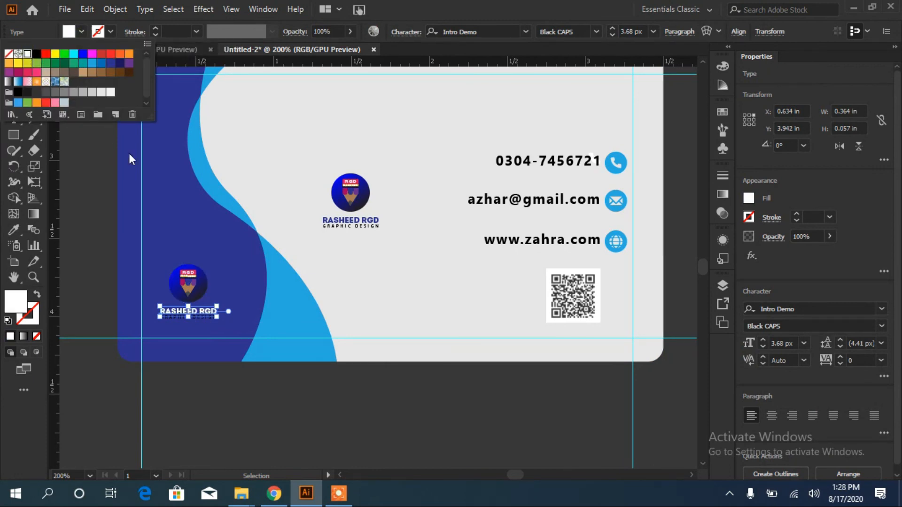
click(193, 318)
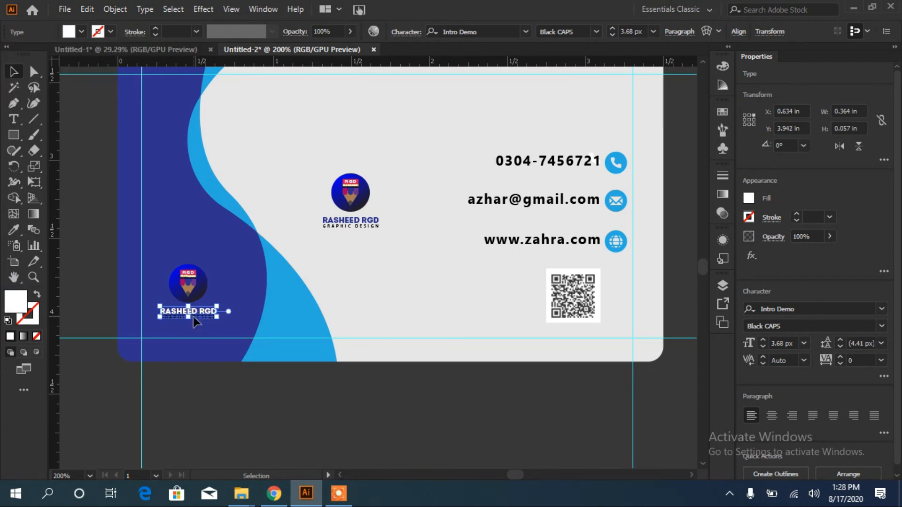
Try filling the GRAPHIC DESIGN tagline on the dark blue area with white
click(193, 317)
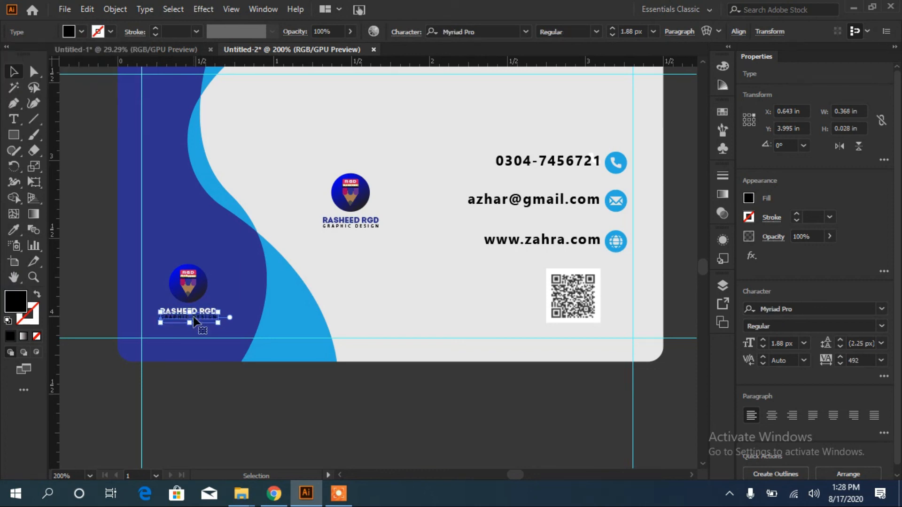
click(81, 32)
click(27, 54)
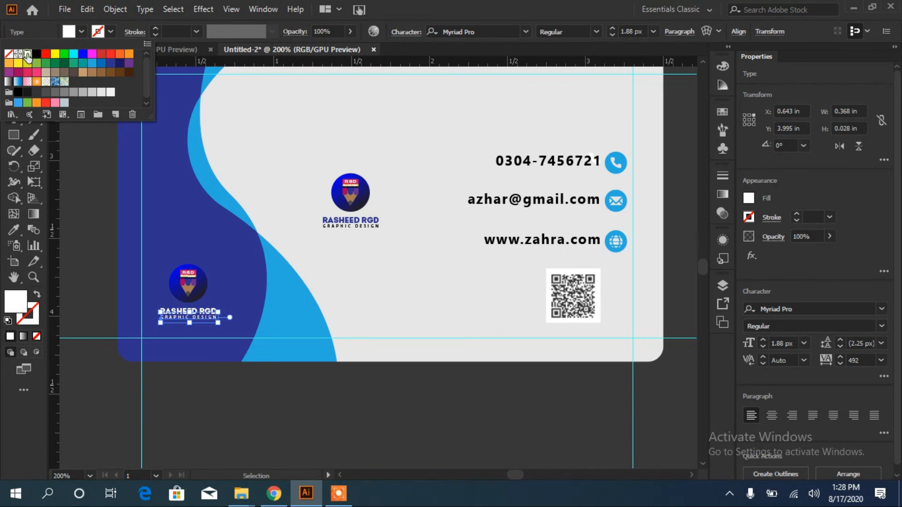
click(238, 161)
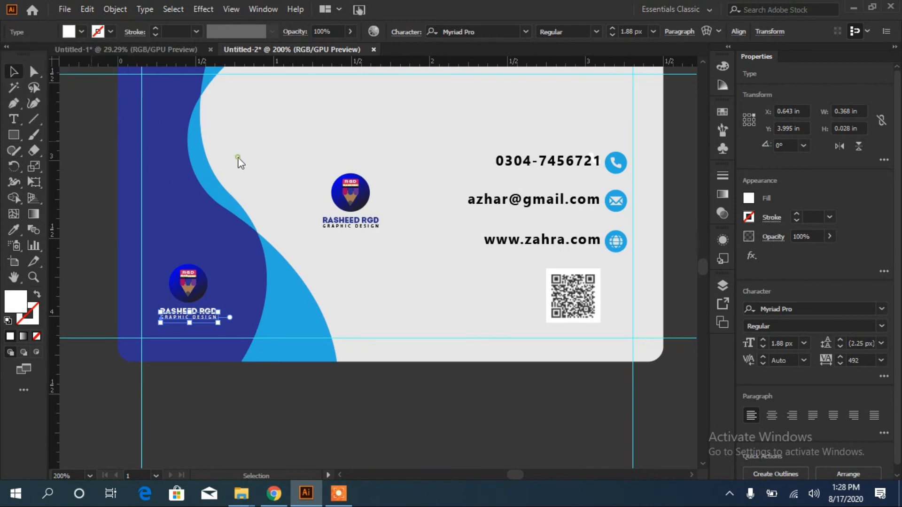
double_click(238, 158)
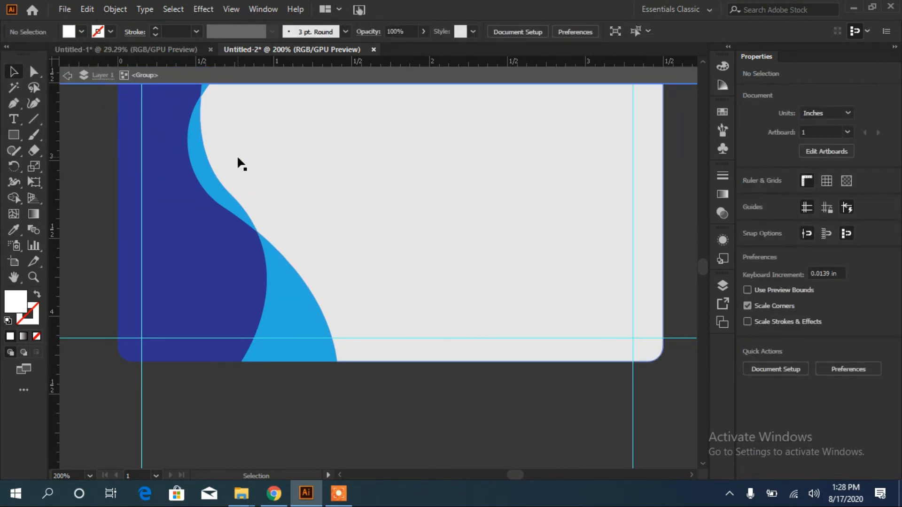
key(Escape)
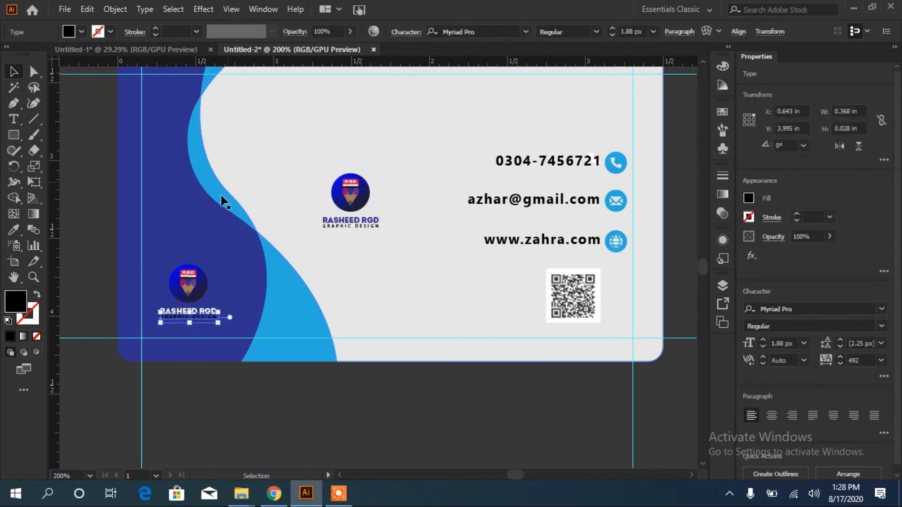
click(71, 184)
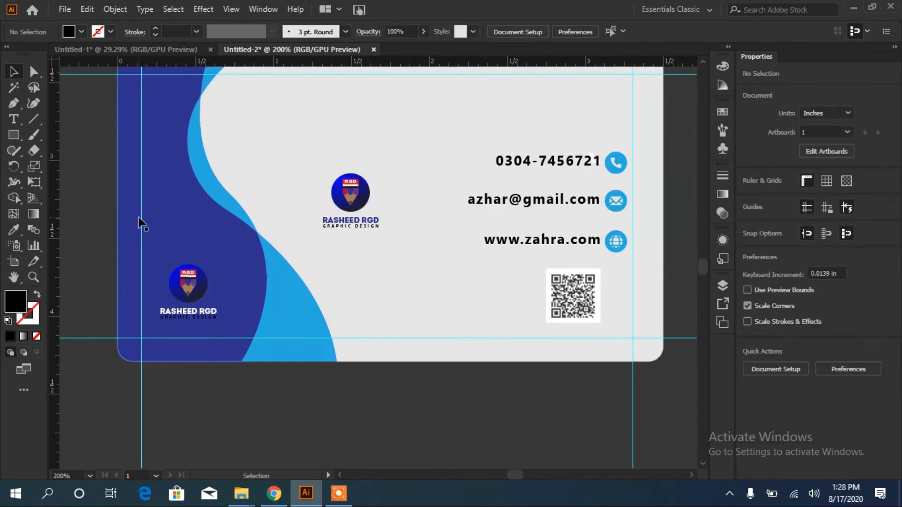
Nudge the GRAPHIC DESIGN tagline on the dark blue area down to Y 4.008 in and fill it with white
click(189, 321)
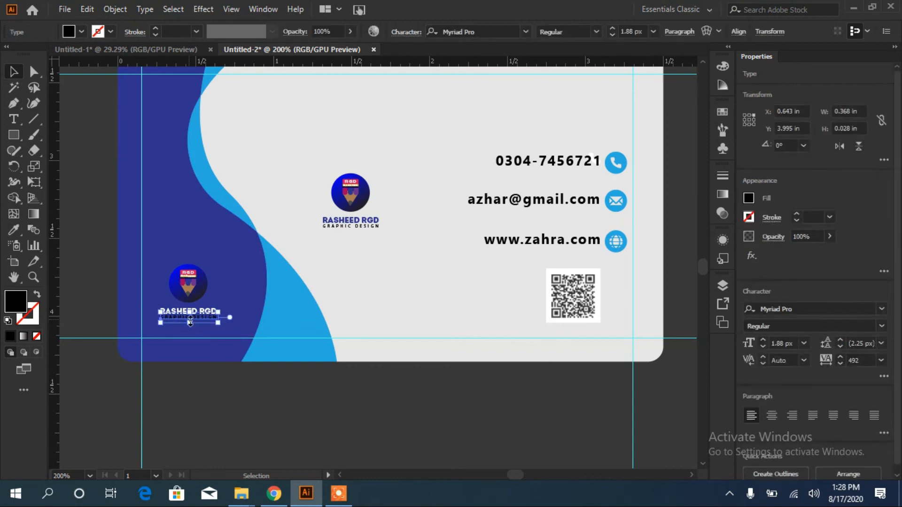
key(Down)
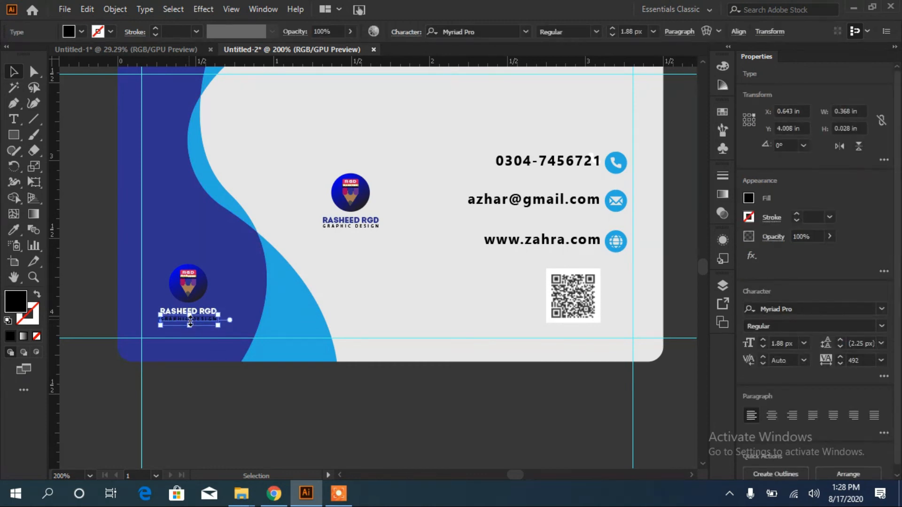
click(81, 31)
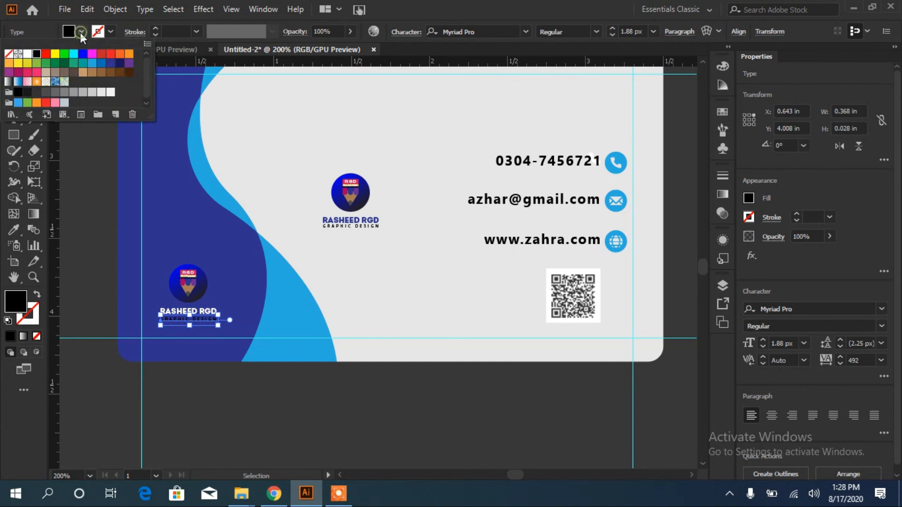
click(27, 53)
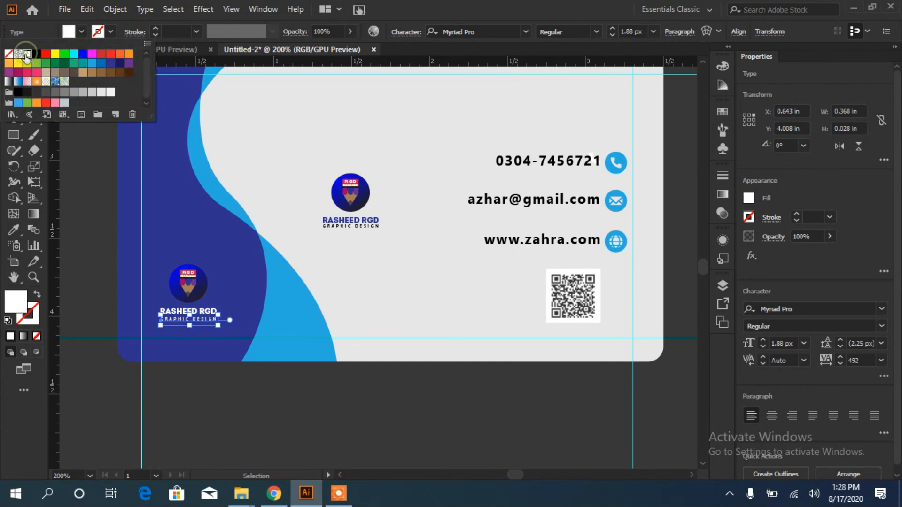
Delete the logo emblem above the dark blue company name in the middle of the light grey area
click(89, 248)
click(89, 248)
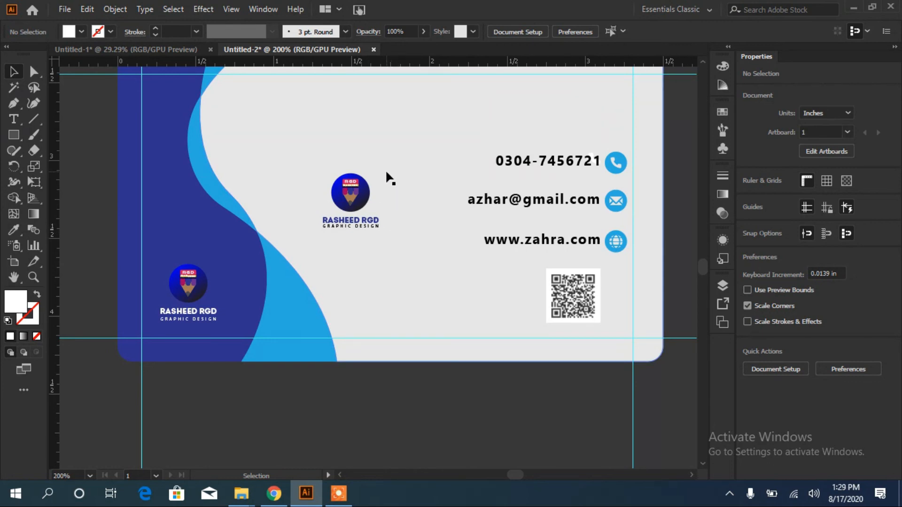
mouse_move(386, 173)
mouse_down()
mouse_move(384, 182)
mouse_move(383, 170)
mouse_up()
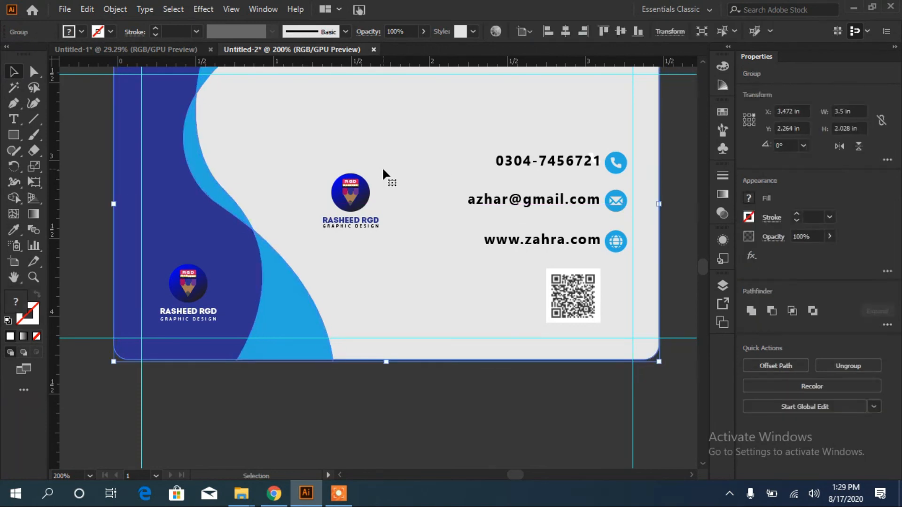
key(ctrl+z)
click(365, 195)
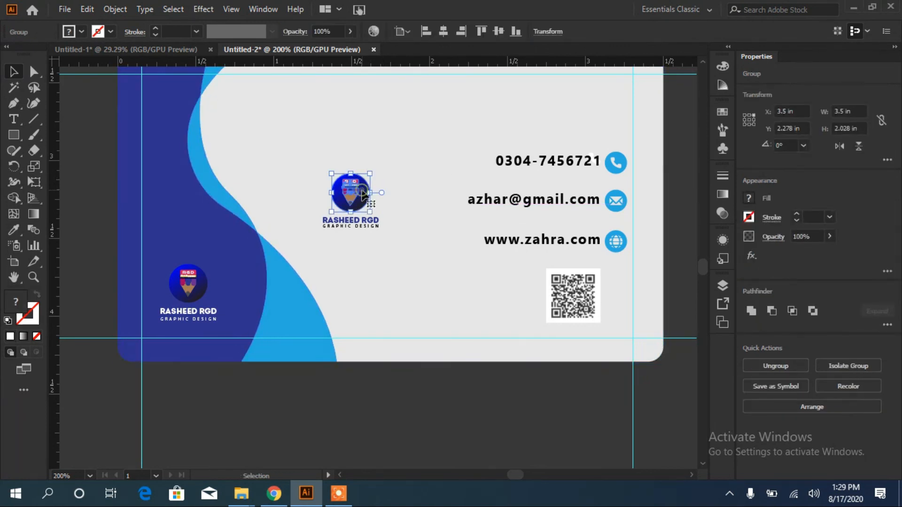
key(Delete)
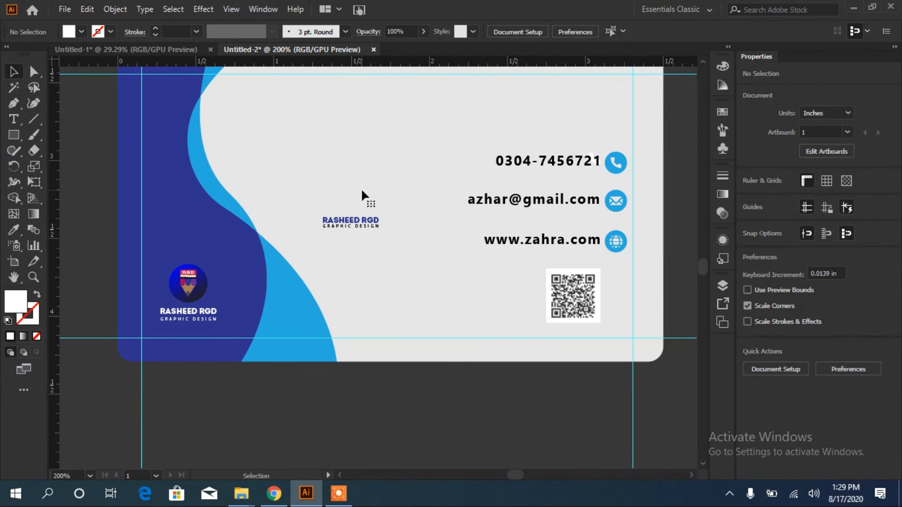
Move the dark blue company name and its GRAPHIC DESIGN tagline together up to the card's upper light grey area
click(371, 223)
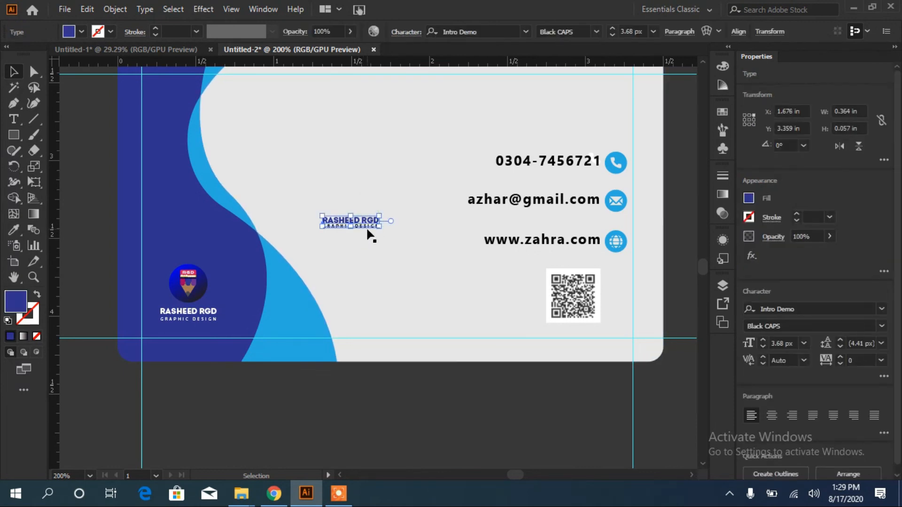
shift+click(365, 227)
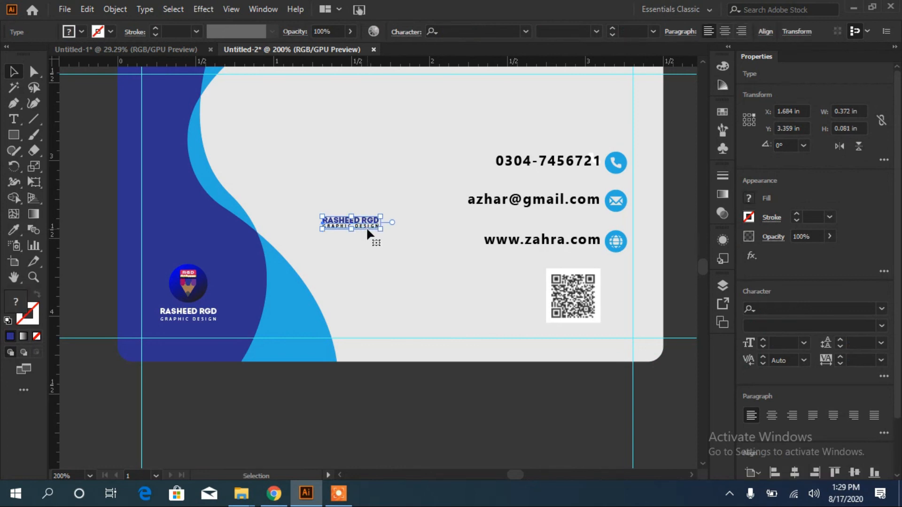
drag(366, 227, 352, 118)
drag(419, 183, 406, 260)
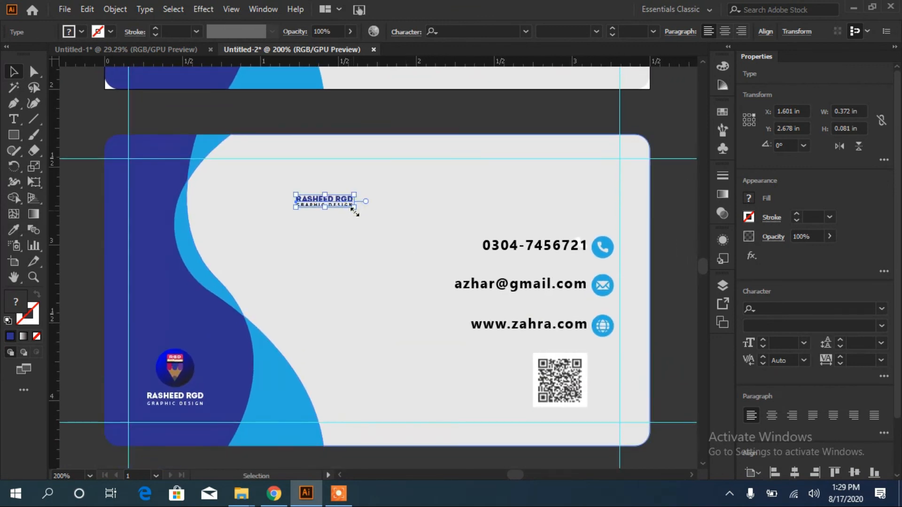
Enlarge the company name and tagline together to about 1.355 by 0.294 in and position them above the contact details, just right of the curves
drag(355, 212, 468, 288)
drag(382, 215, 342, 189)
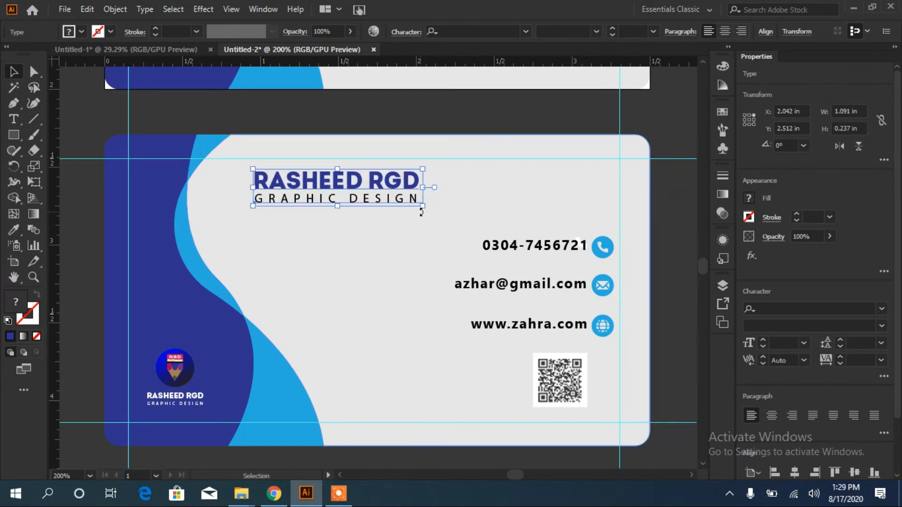
drag(422, 210, 464, 242)
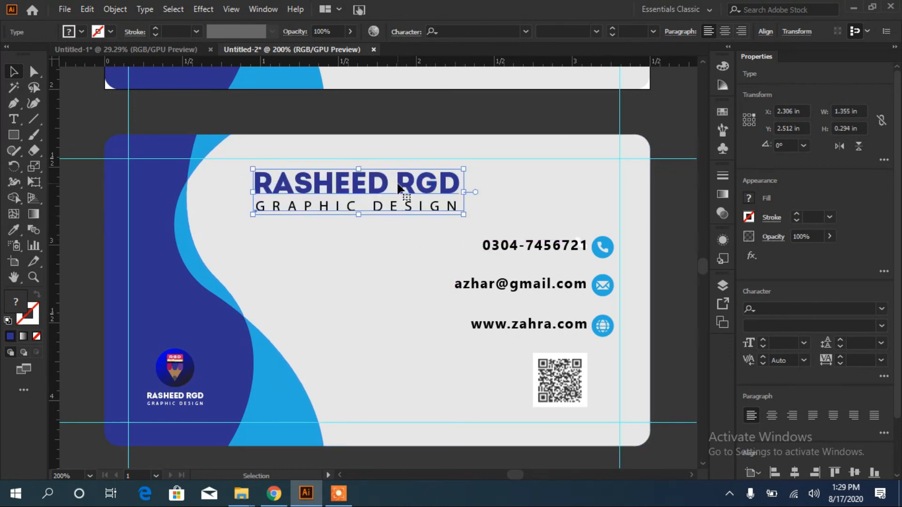
drag(404, 188, 396, 200)
click(393, 312)
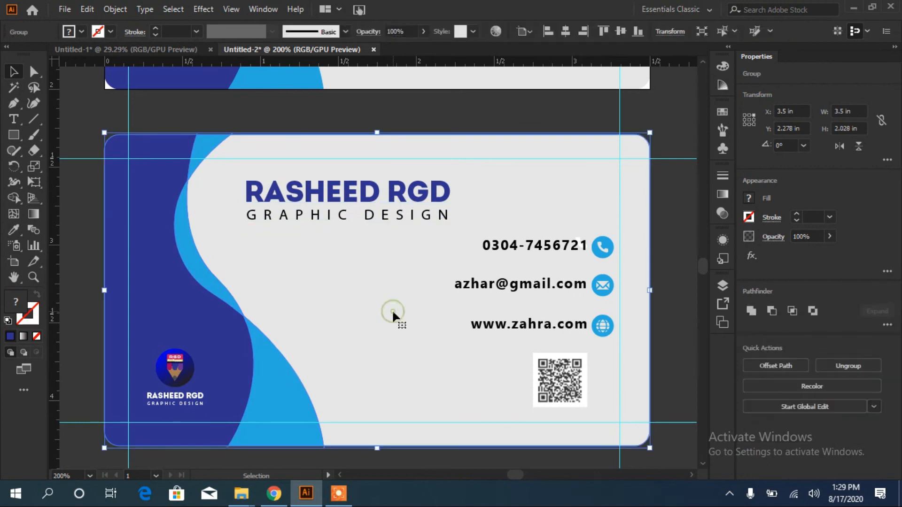